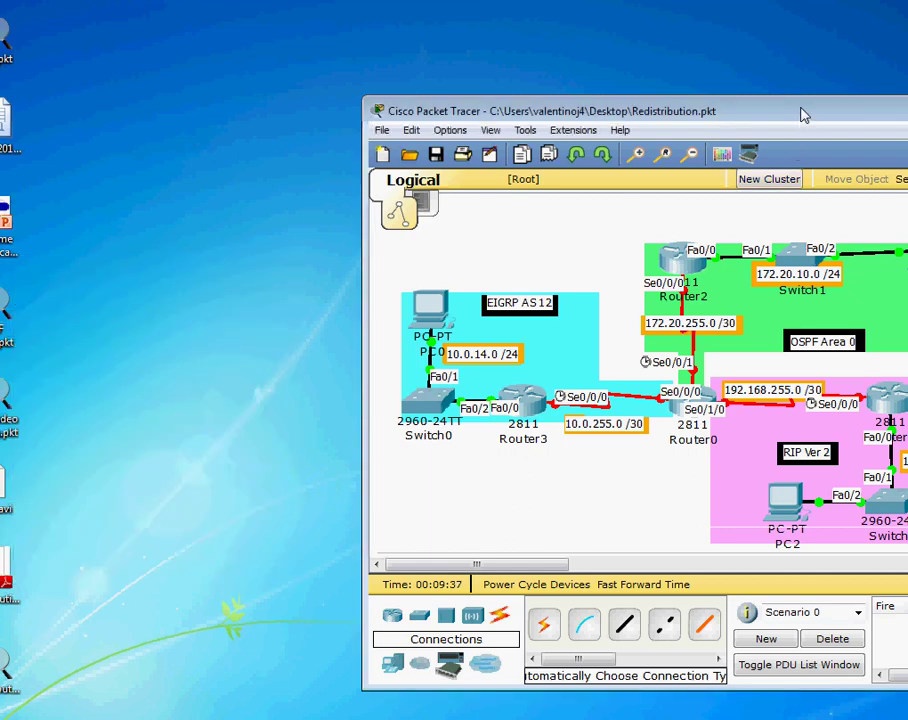
- Move the Packet Tracer window to the top-left, enlarge it, and zoom in on the EIGRP/OSPF/RIP diagram
left_click_drag(800, 115, 438, 29)
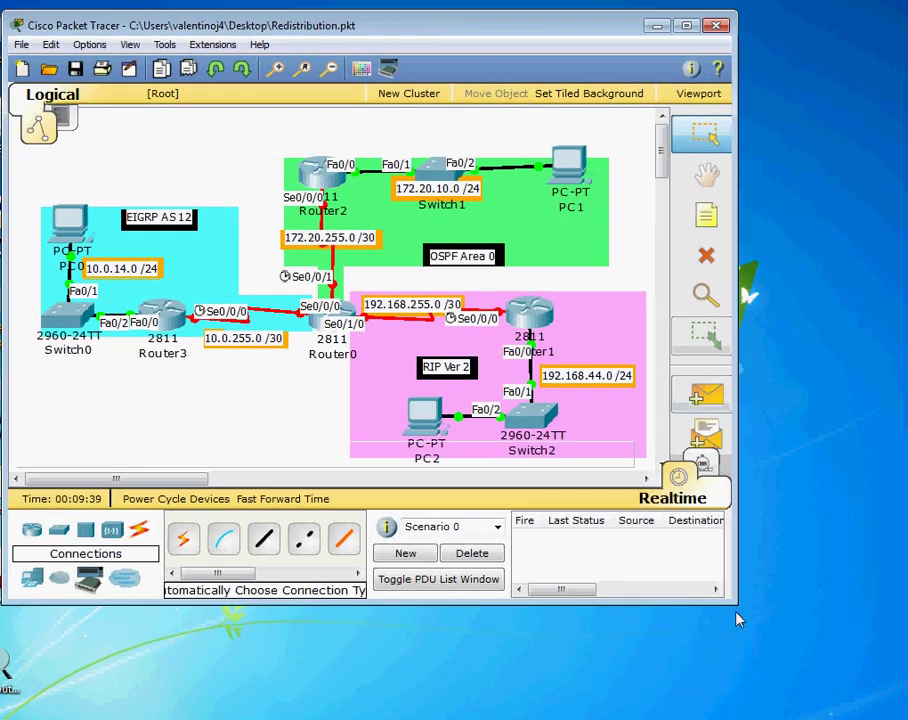
left_click_drag(737, 604, 903, 705)
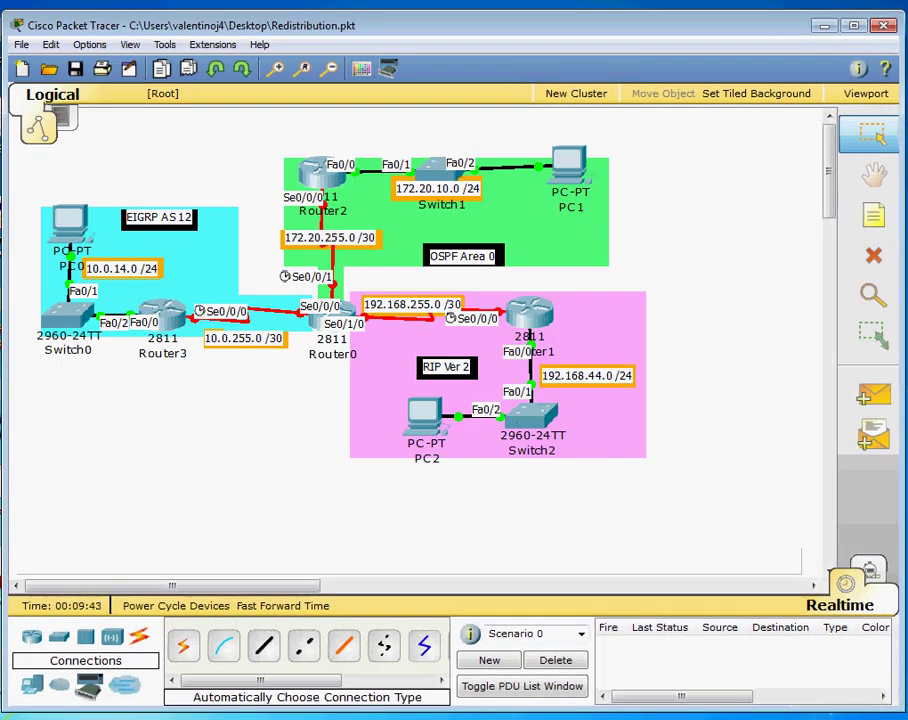
key("ctrl+i")
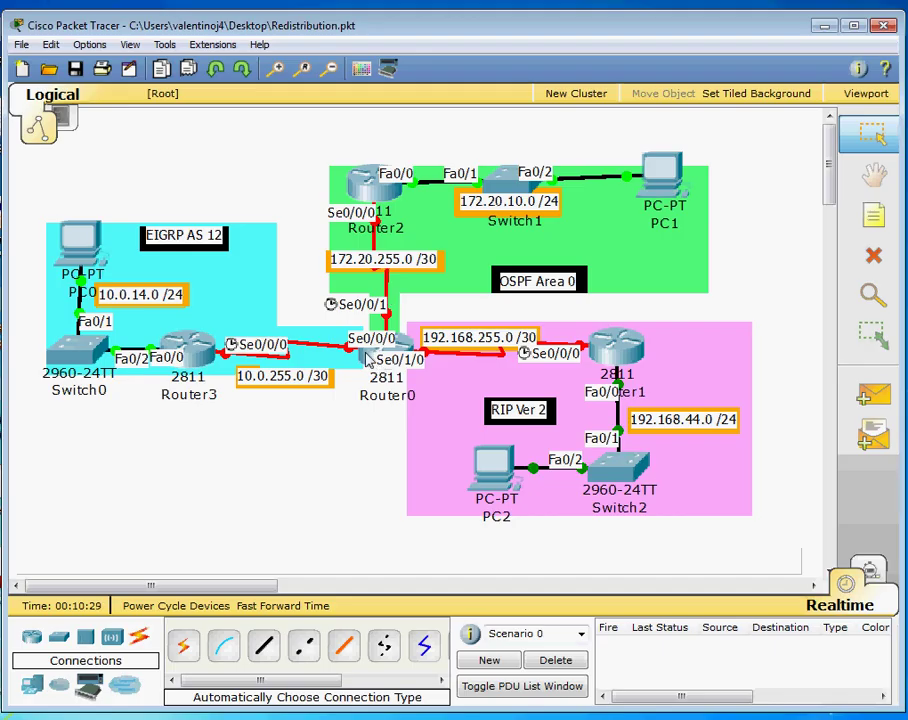
- Open Router0's CLI, decline the initial configuration dialog, and enter privileged mode
left_click(373, 360)
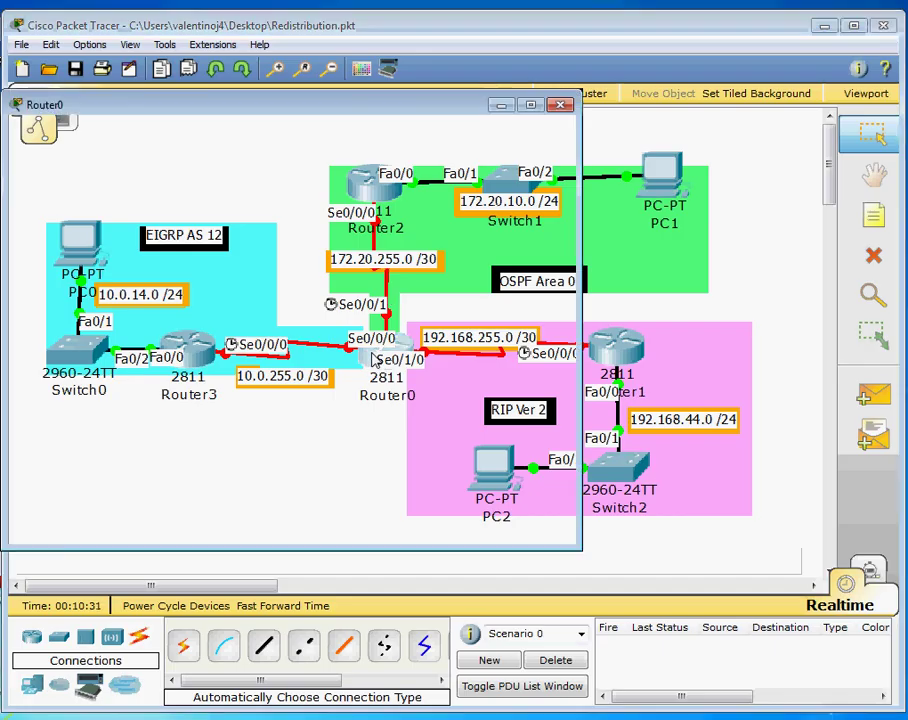
left_click_drag(407, 117, 730, 74)
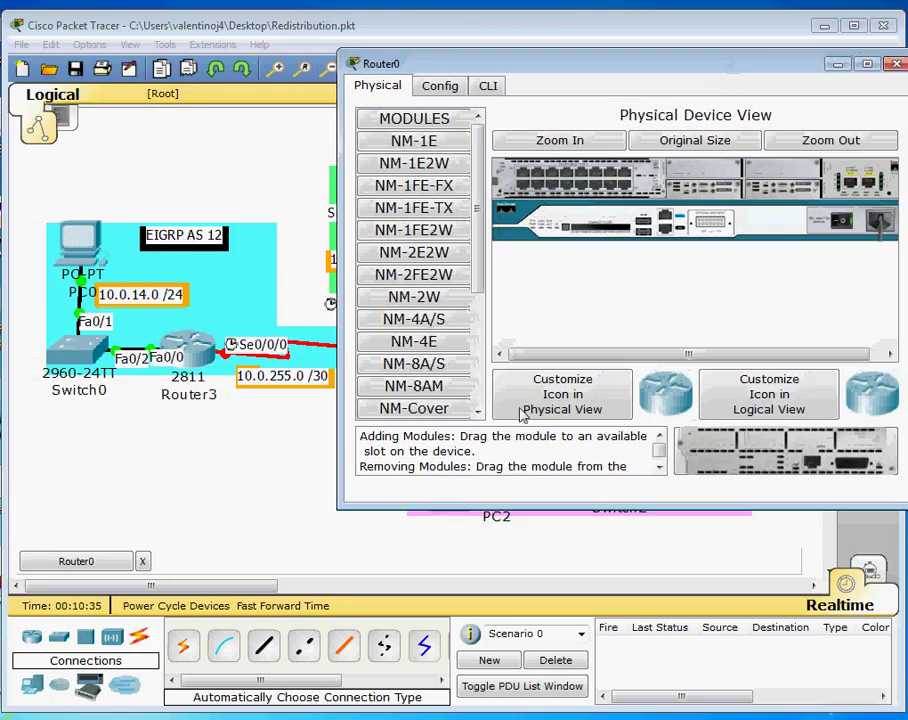
left_click_drag(340, 519, 418, 676)
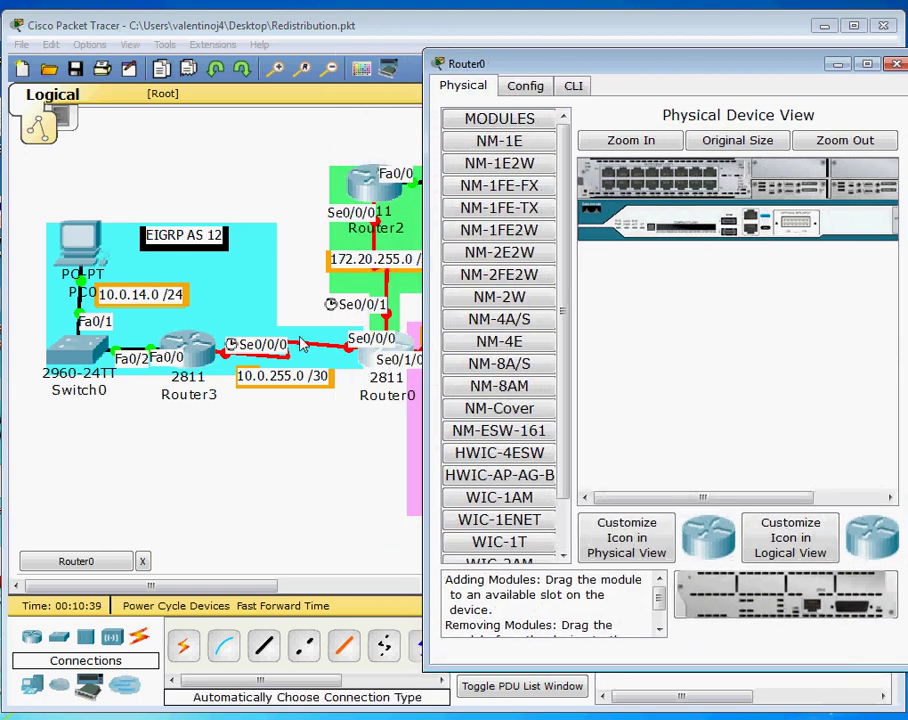
left_click(573, 86)
type("no")
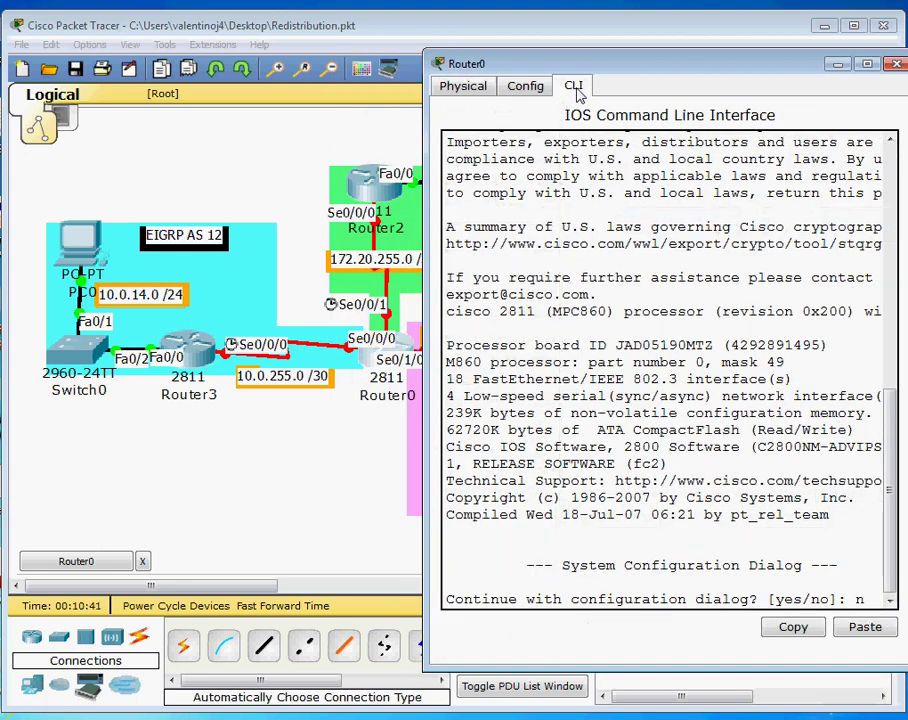
key("Return")
key("Return")
type("en")
- Set the hostname to Router_0 and enable synchronous logging on console line 0
key("Return")
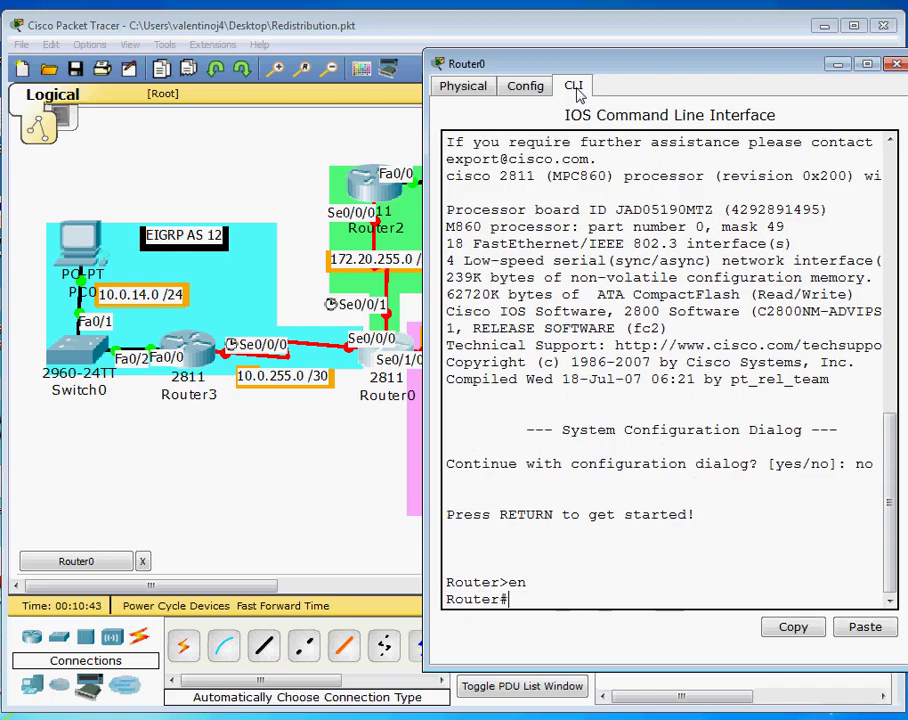
type("config t")
key("Return")
type("ho")
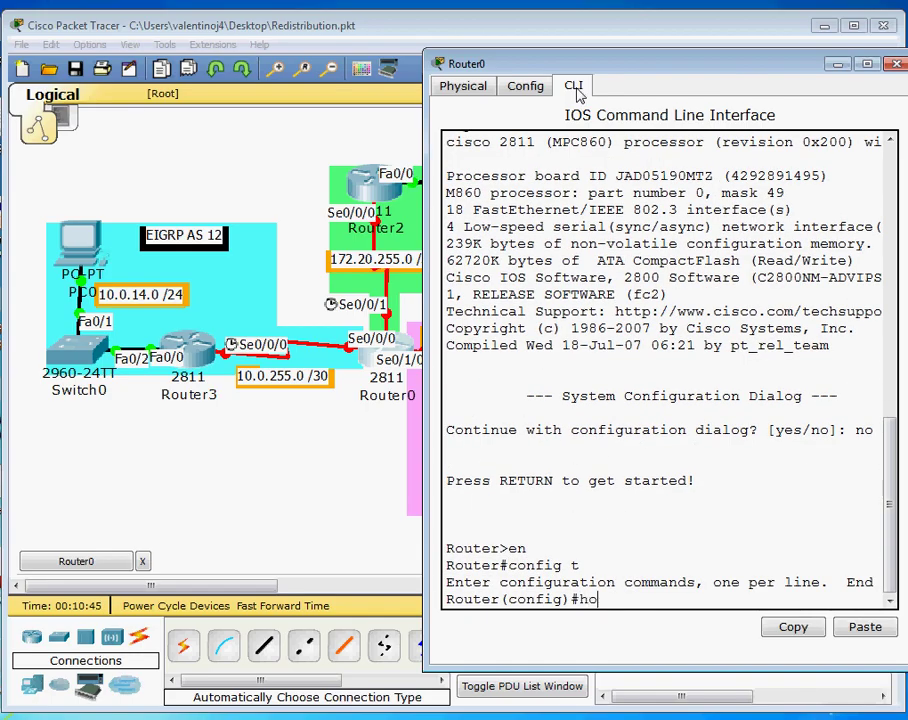
type("stname Router")
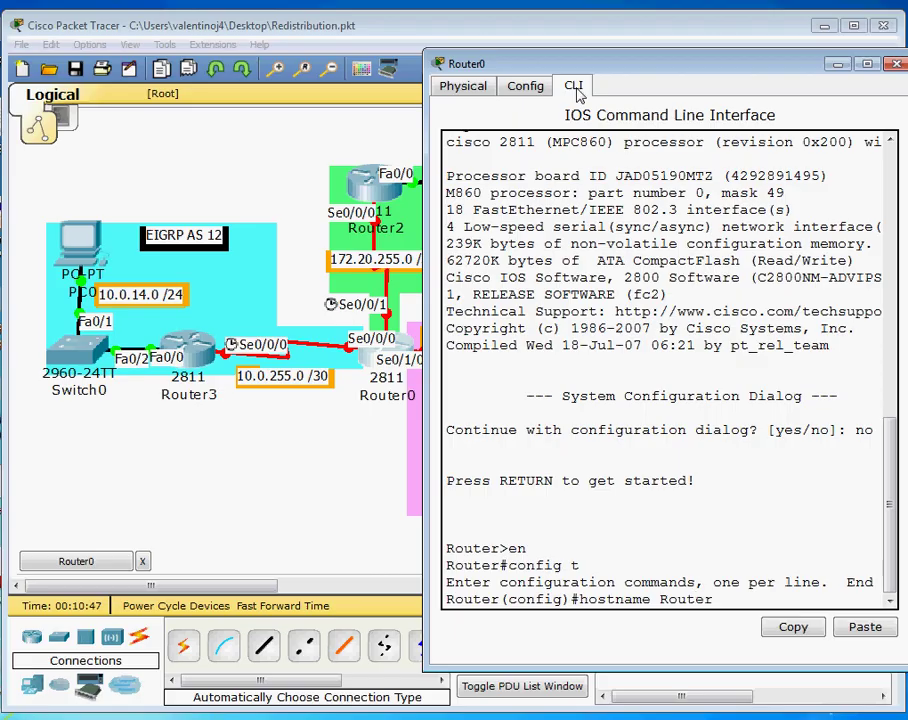
type("_0")
key("Return")
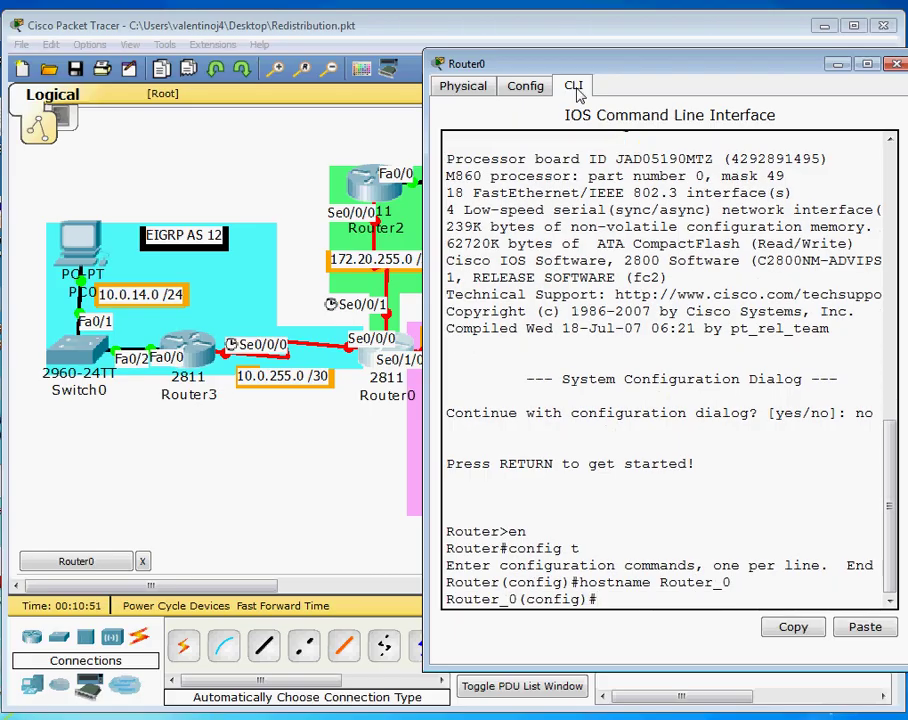
type("line con 0")
key("Return")
type("line)#l")
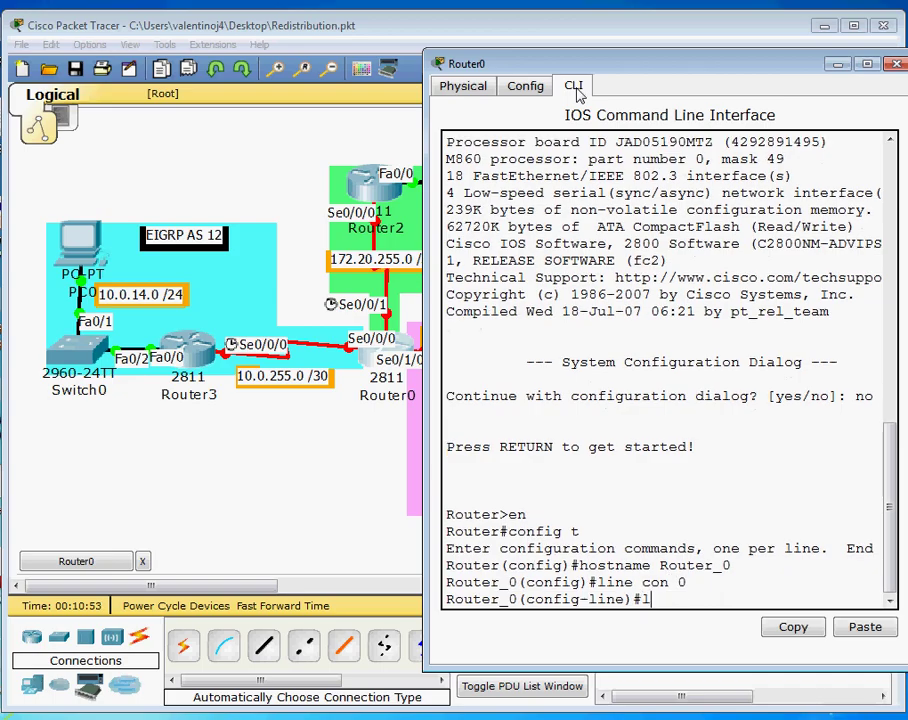
type("oggi")
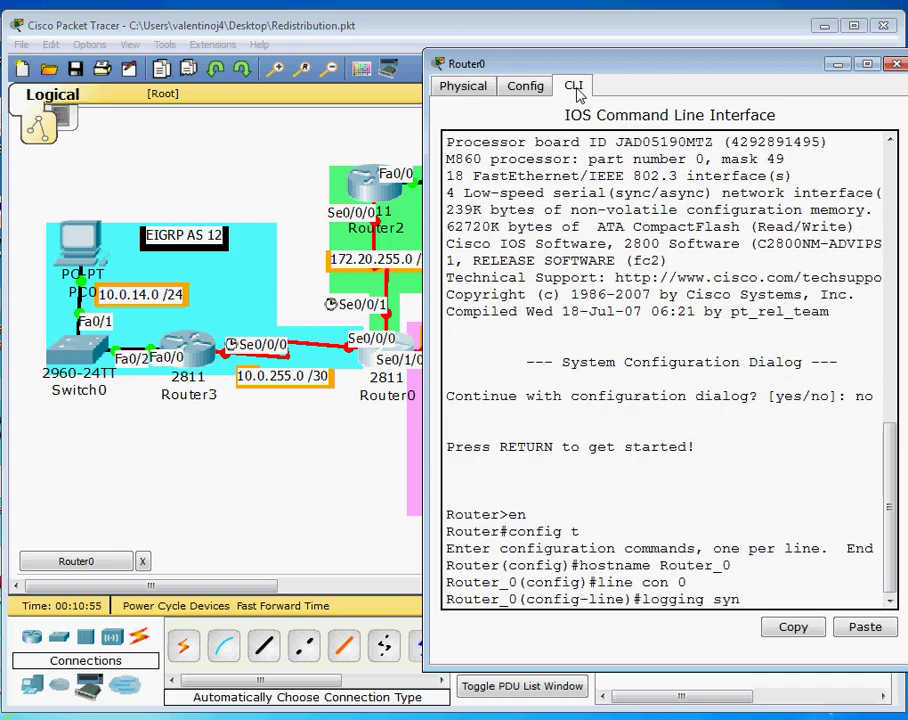
type("ng syn")
key("Return")
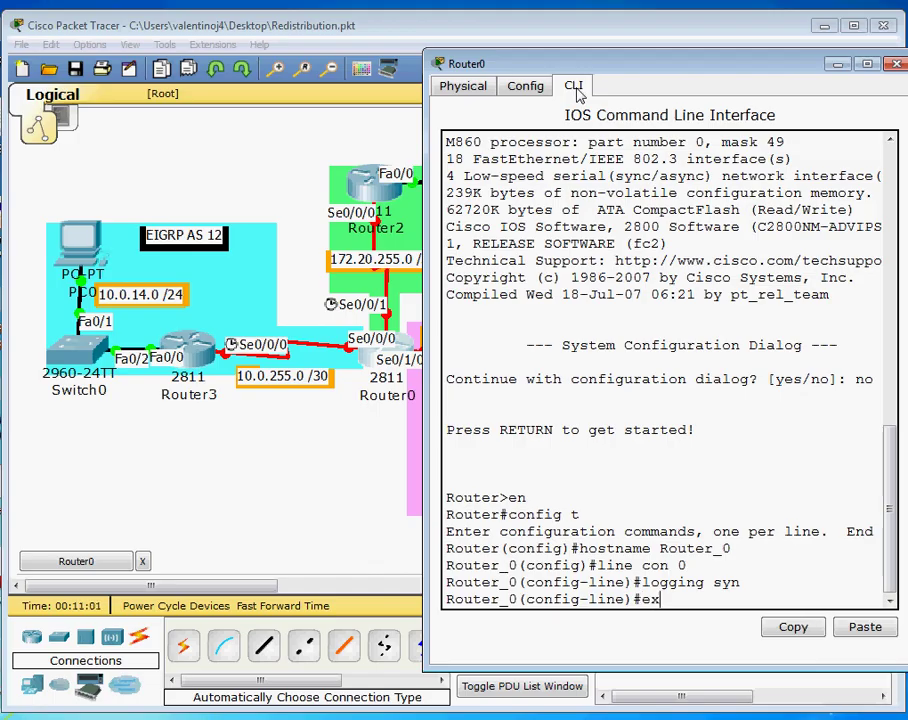
type("it")
key("Return")
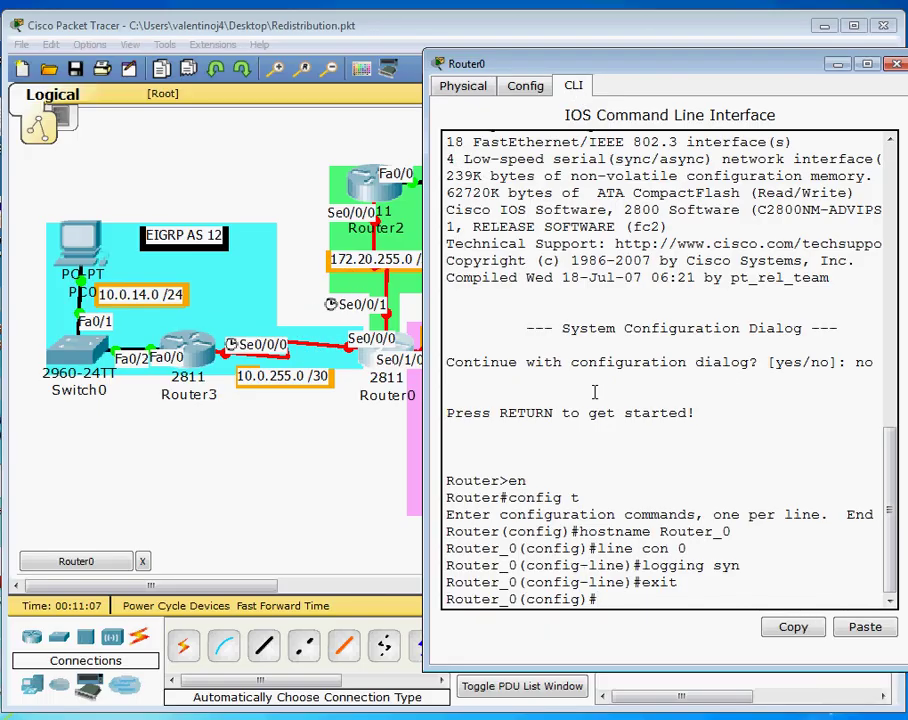
- Give Serial0/0/0 address 10.0.255.2 with a /30 mask, enable it, and set bandwidth 8192
type("ip")
type("t ser0/0/0")
key("Return")
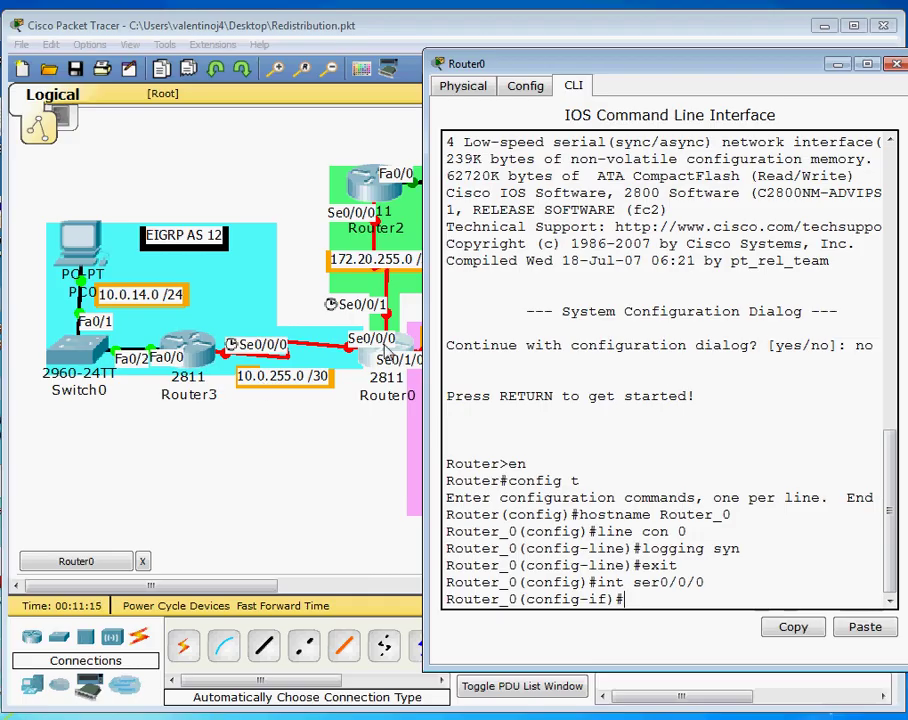
type("ip a")
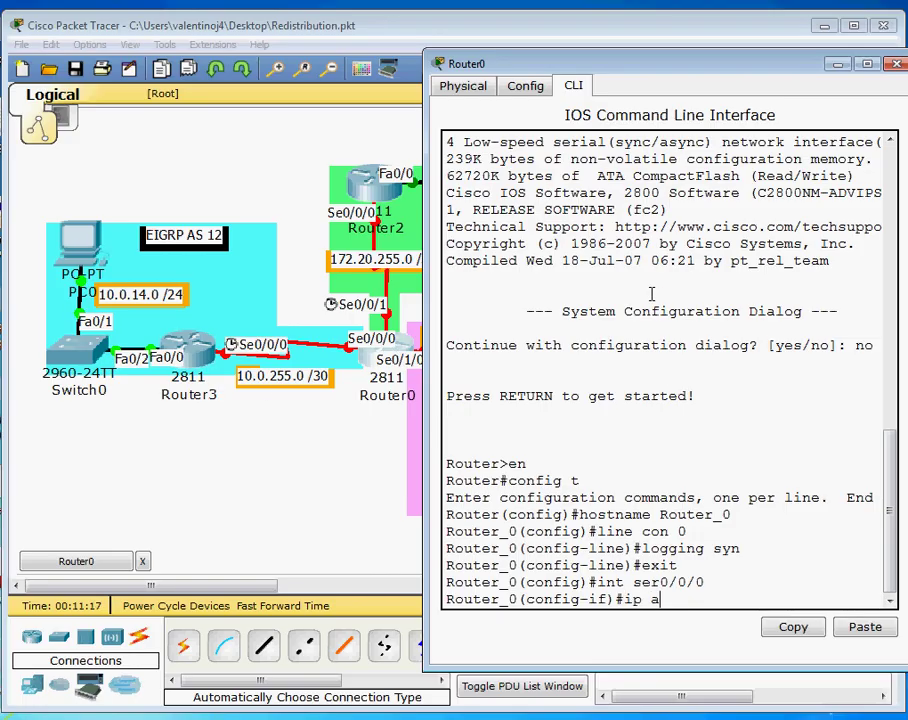
type("ddress 10.0")
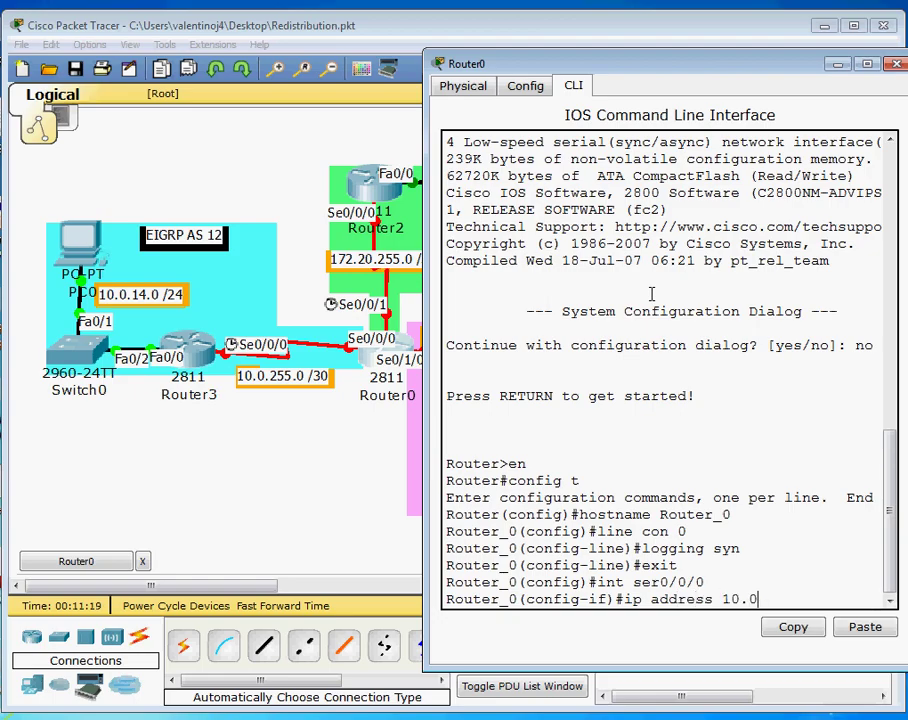
type(".255.2 255.255")
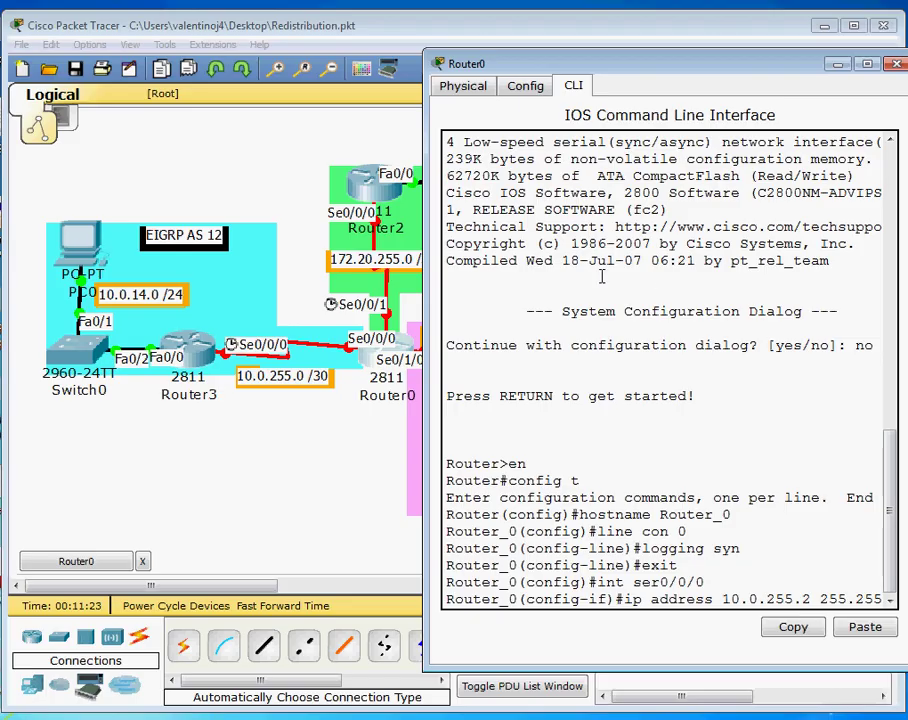
left_click_drag(423, 320, 376, 330)
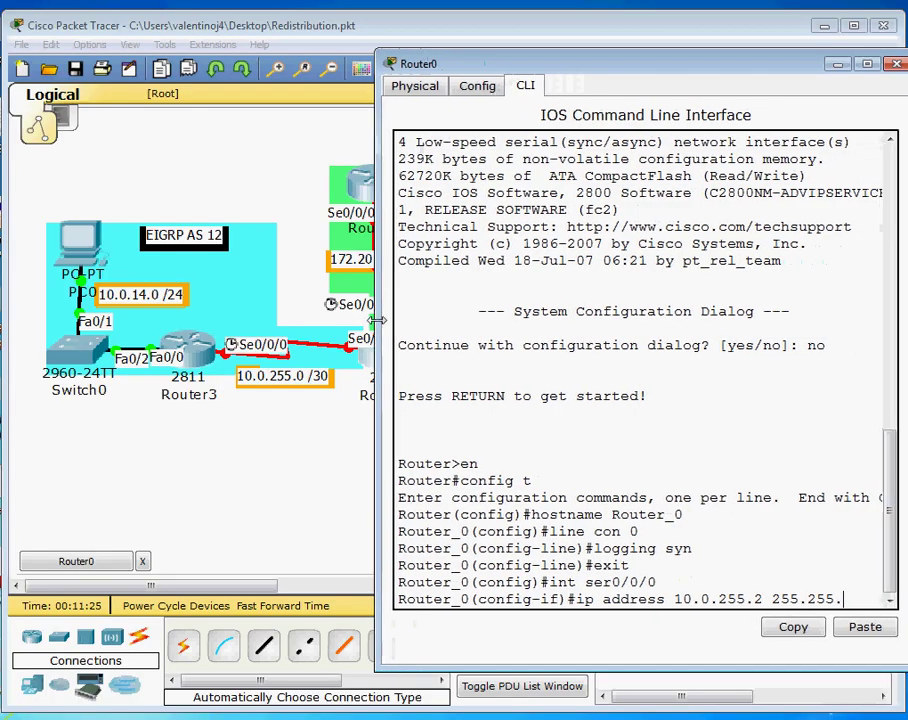
type("55.")
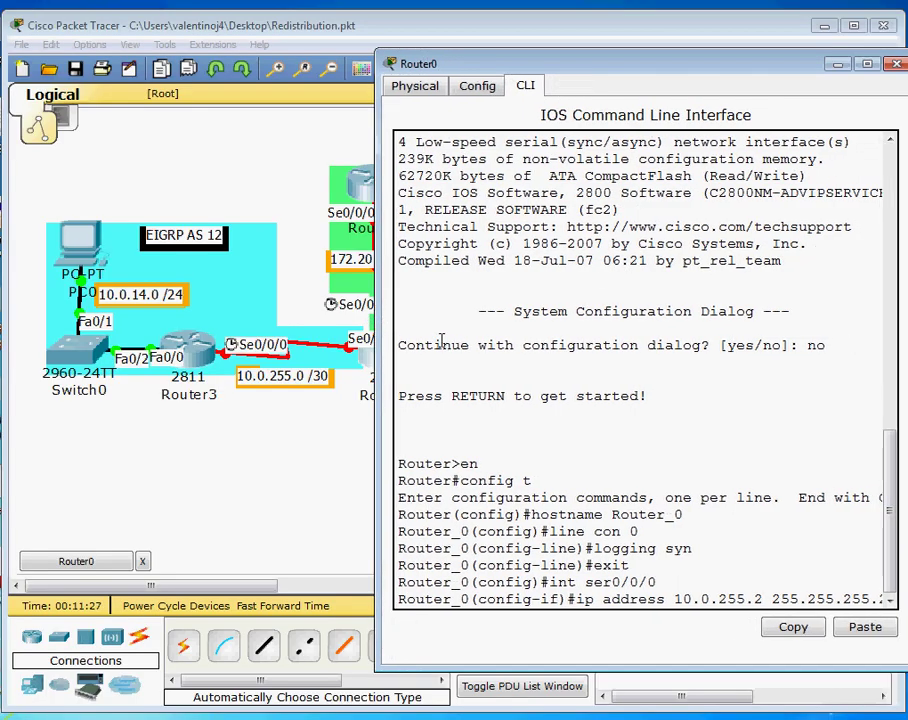
key("Return")
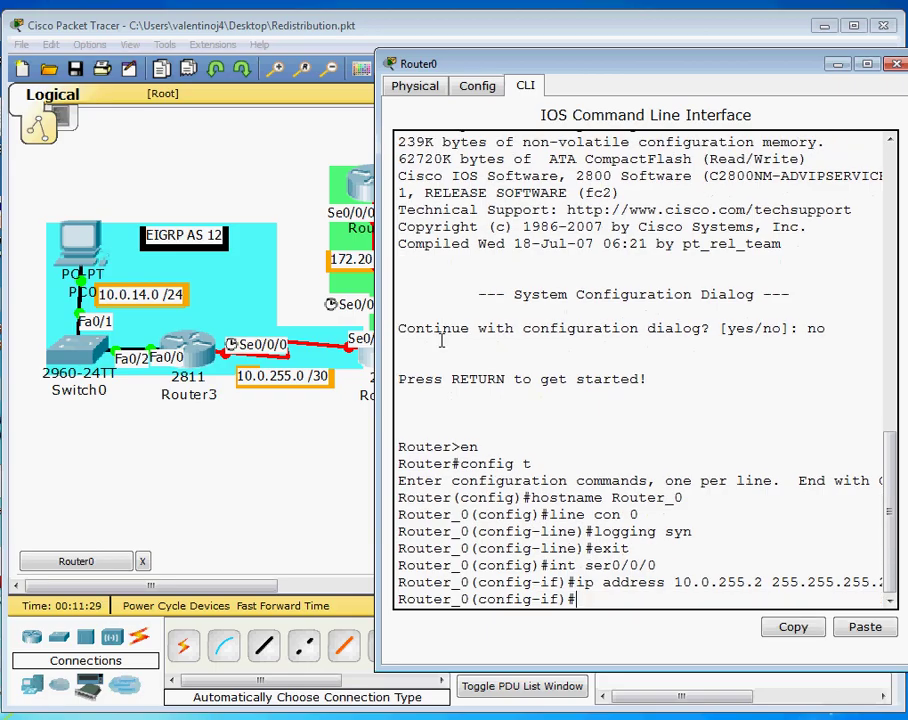
type("no shut")
key("Return")
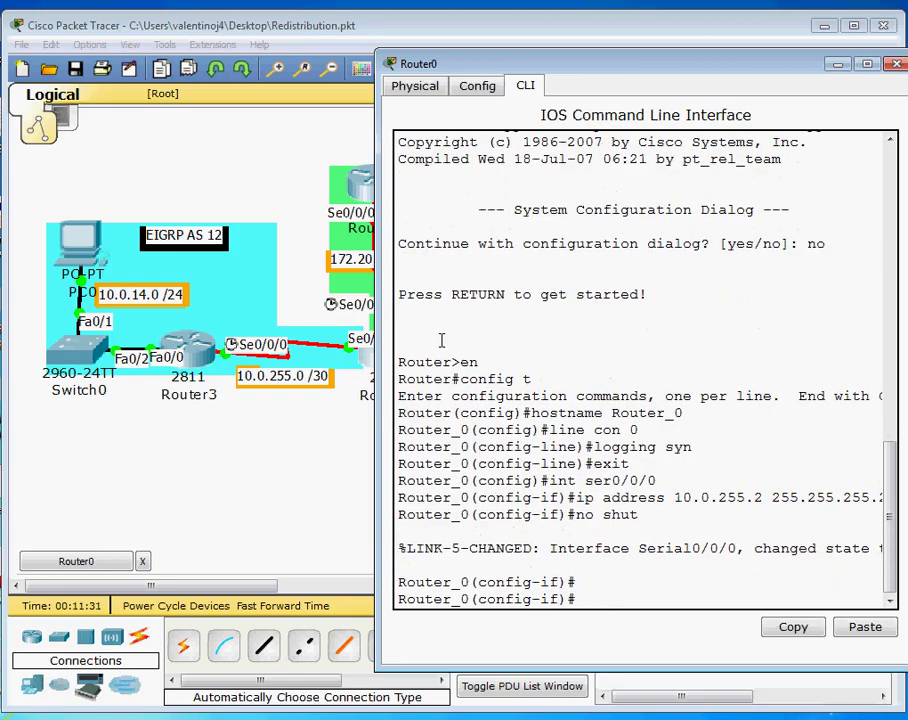
type("band")
key("Tab")
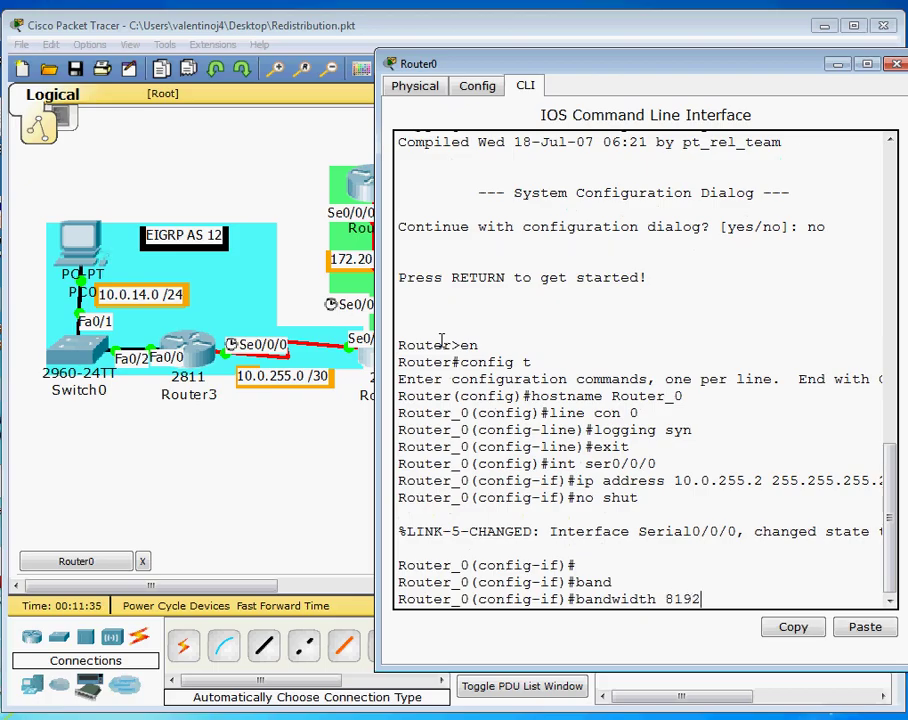
key("Return")
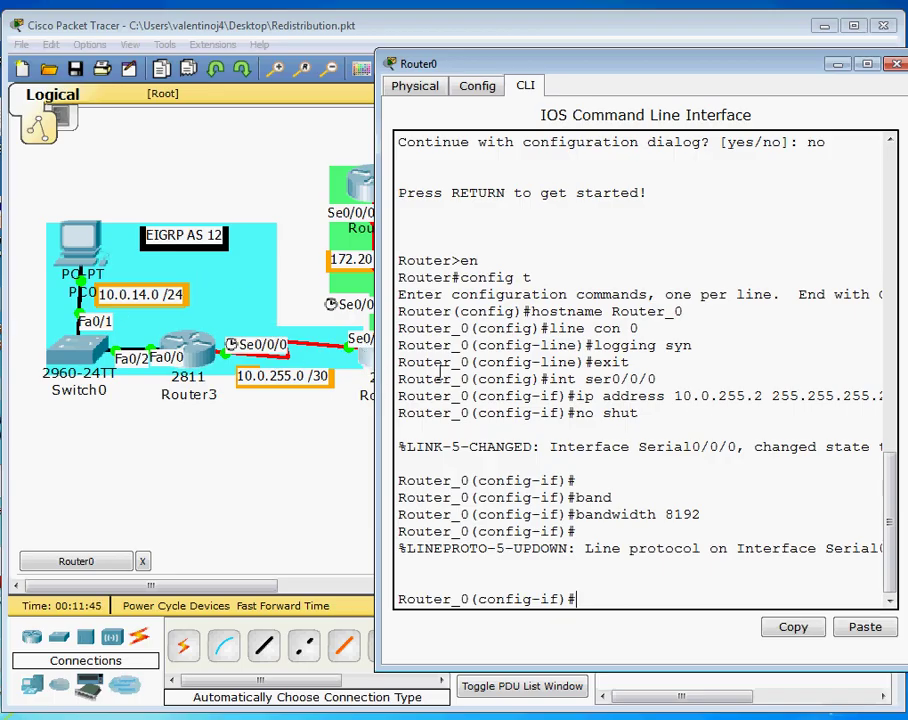
- Start EIGRP AS 12 with auto-summary off and add network 10.0.255.0 0.0.0.3
type("exit")
key("Return")
type("router ")
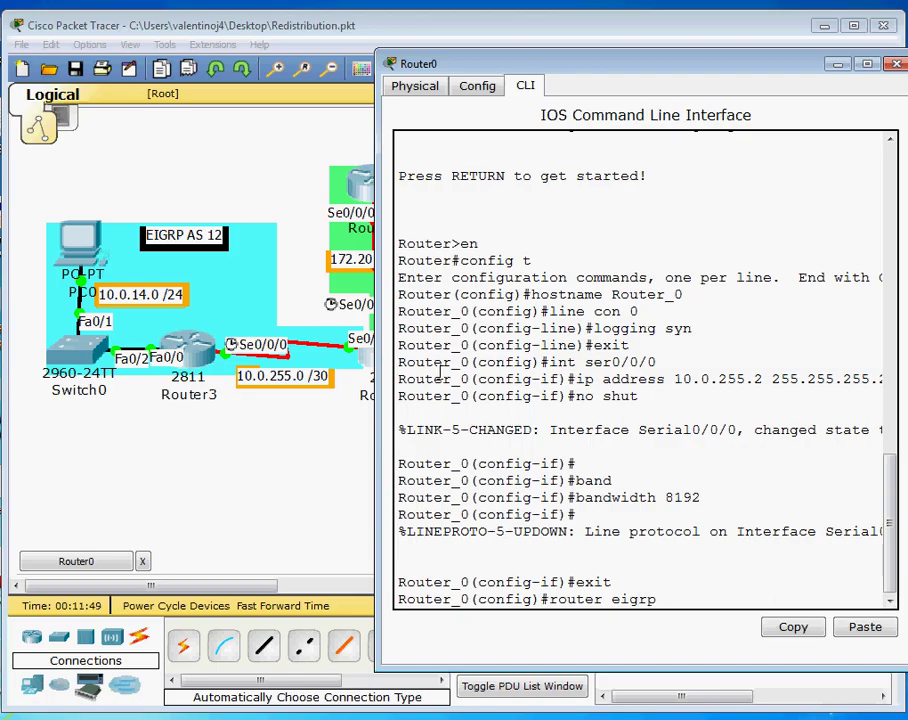
type("eigrp 12")
key("Return")
type("no auto")
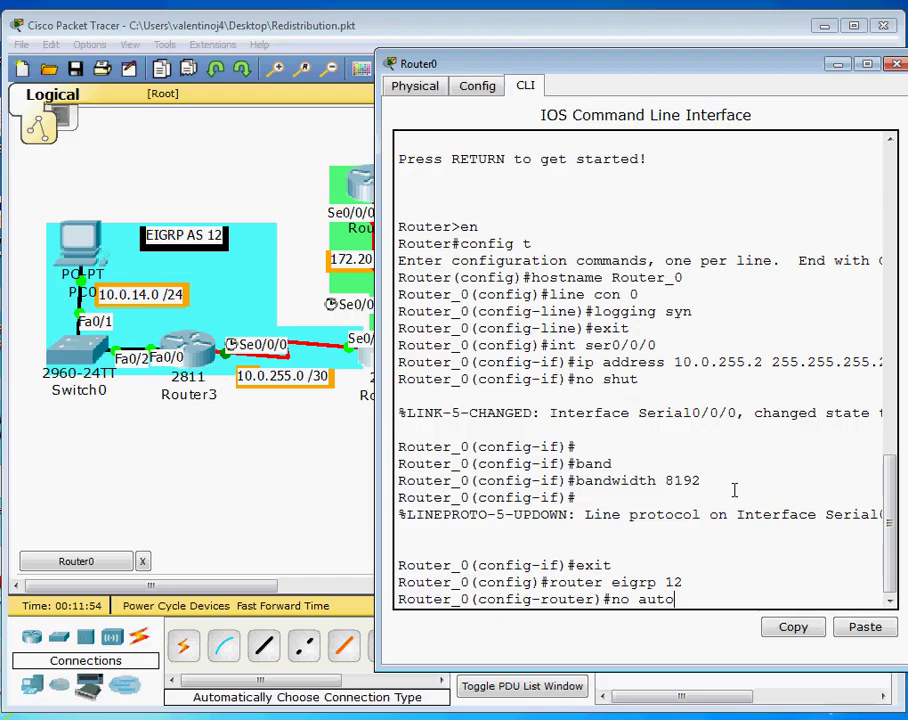
key("Tab")
key("Return")
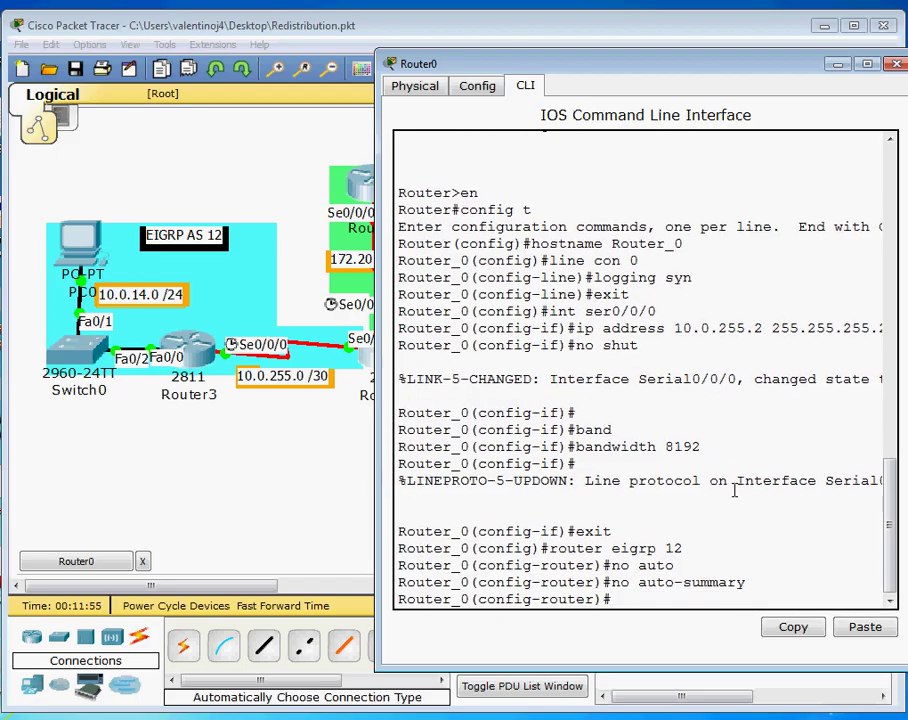
type("network 10.0")
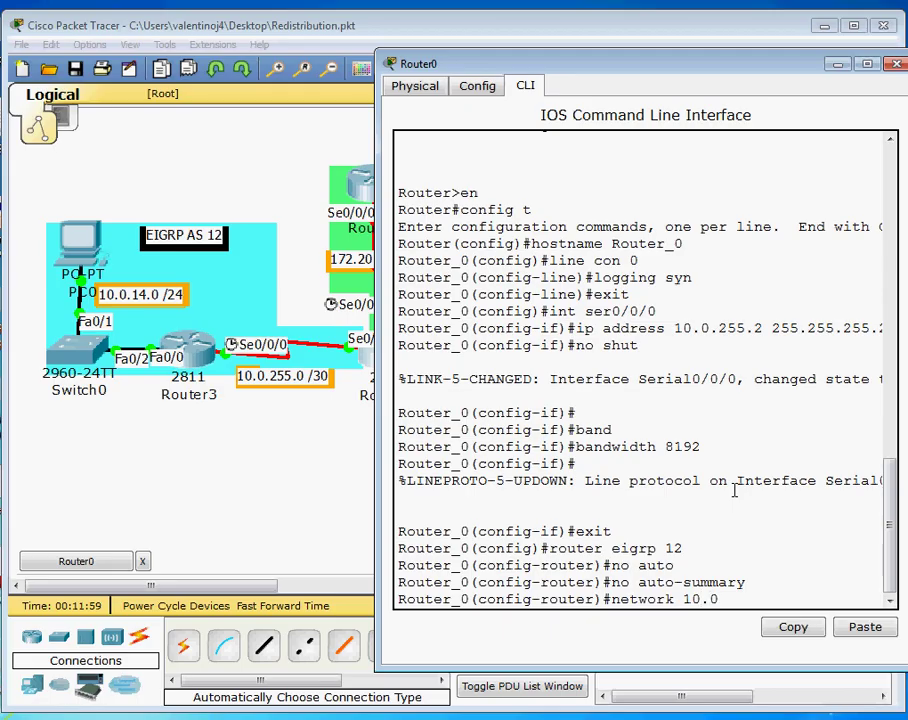
type(".255.0 0.0.0.3")
key("Return")
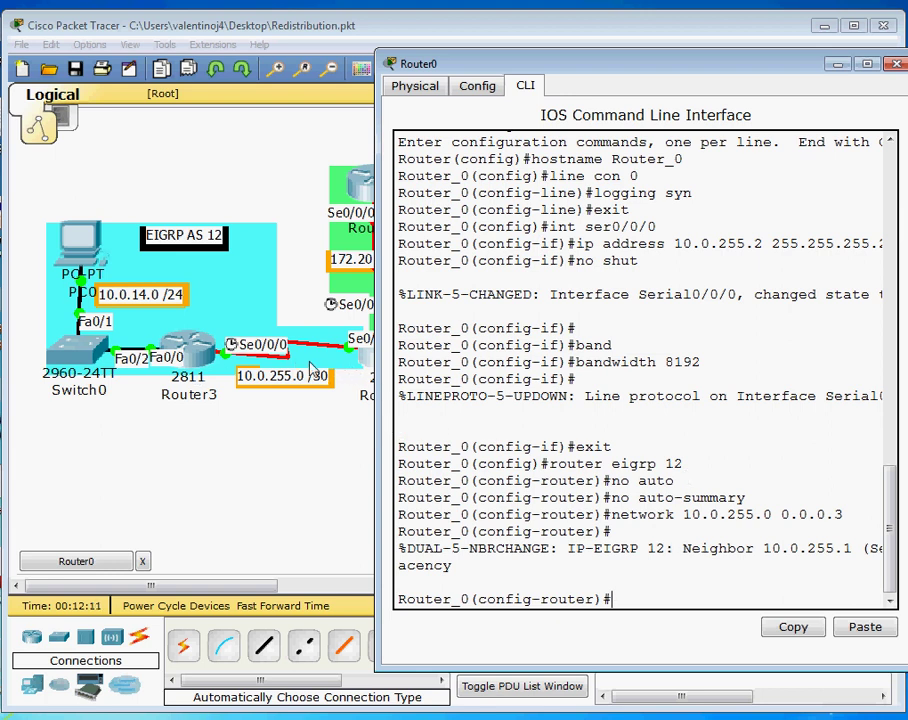
- Show Router0's routing table and highlight the EIGRP route 10.0.14.0/24
key("ctrl+z")
type("s")
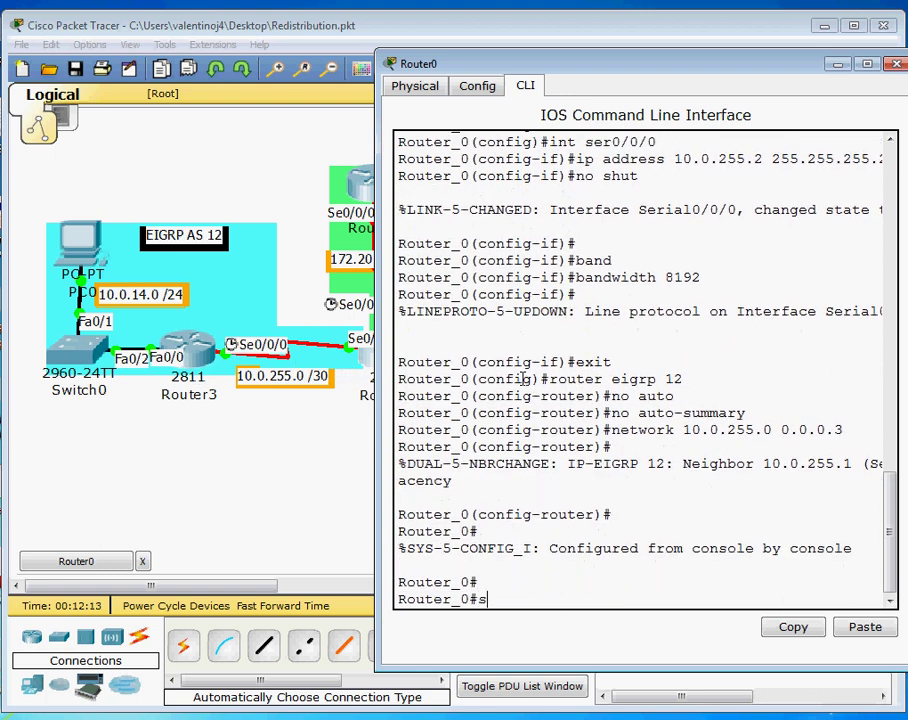
type("h ip route")
key("Return")
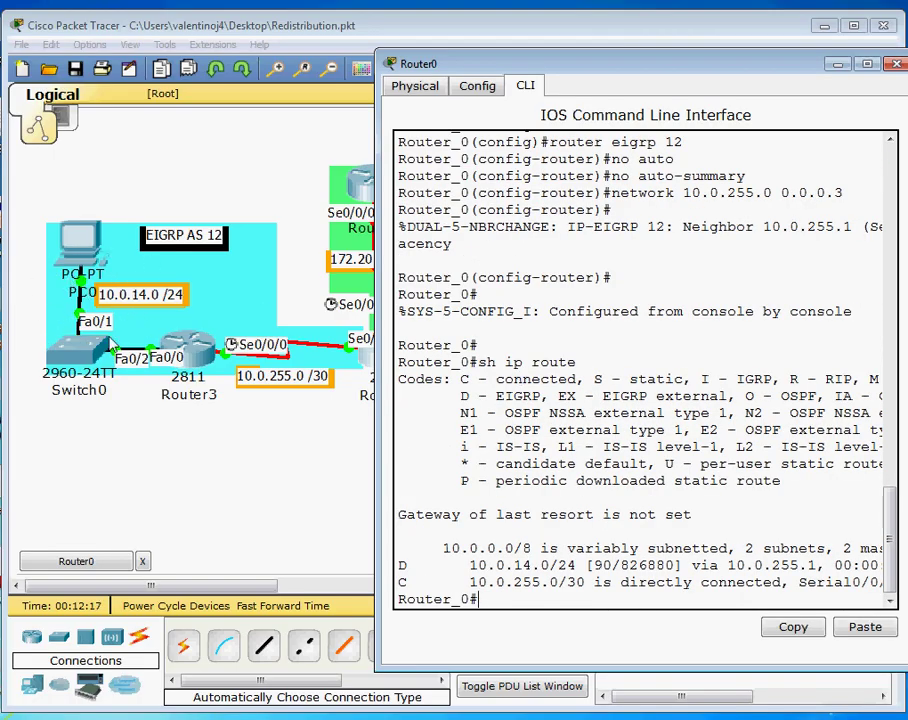
left_click_drag(463, 565, 578, 565)
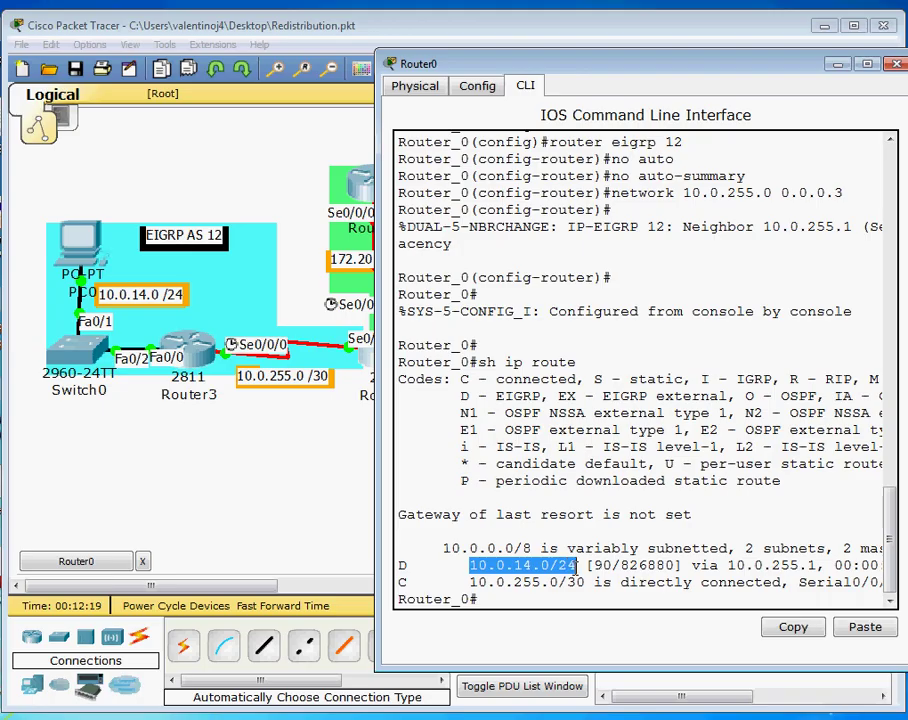
left_click(581, 567)
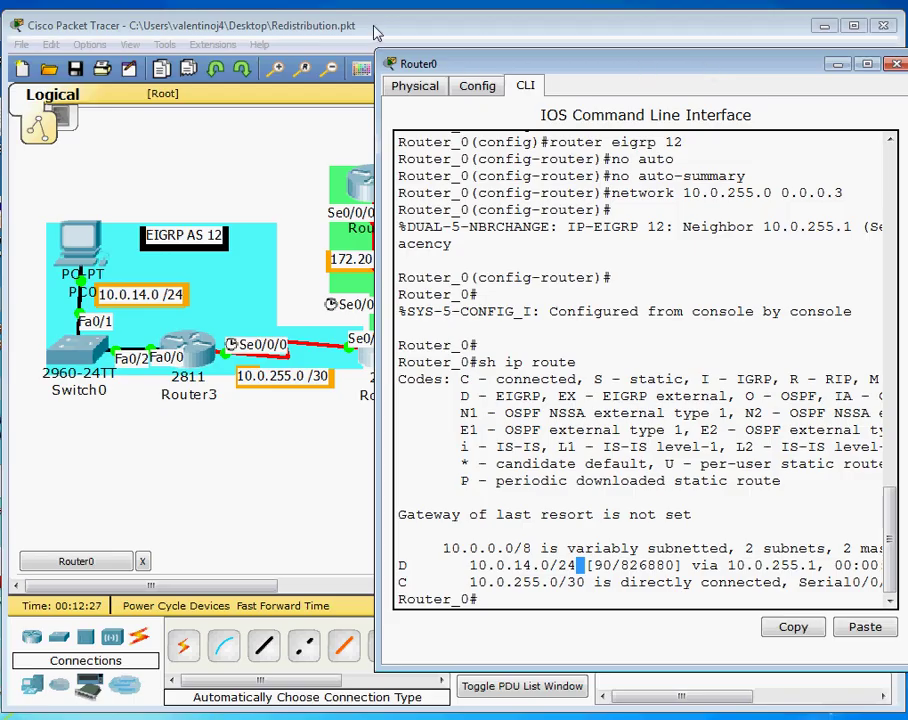
- Widen Router0's console window and re-enter global configuration mode
left_click_drag(375, 33, 210, 33)
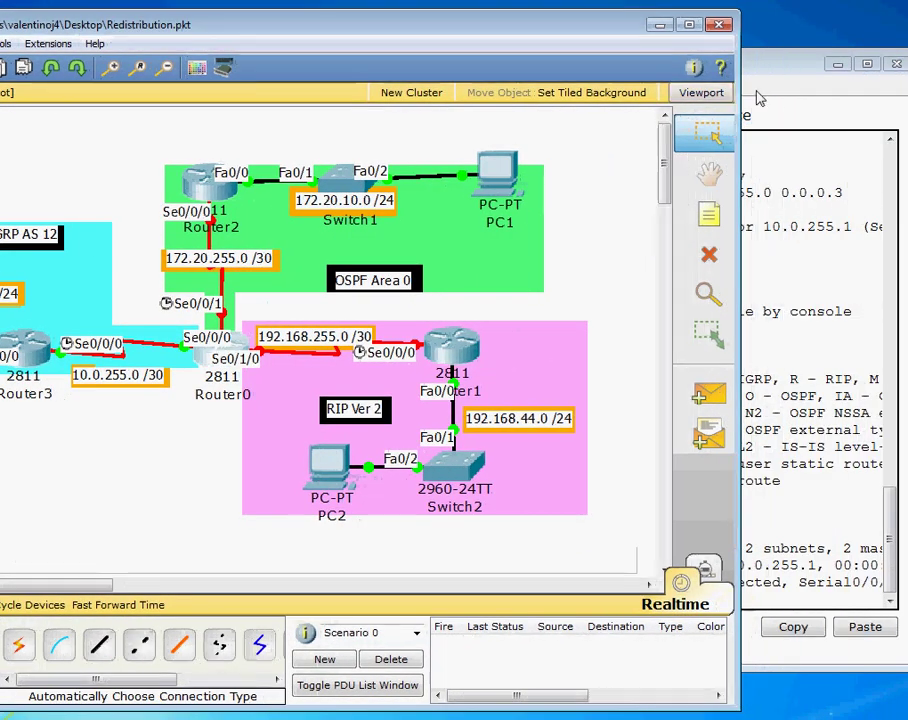
left_click(790, 82)
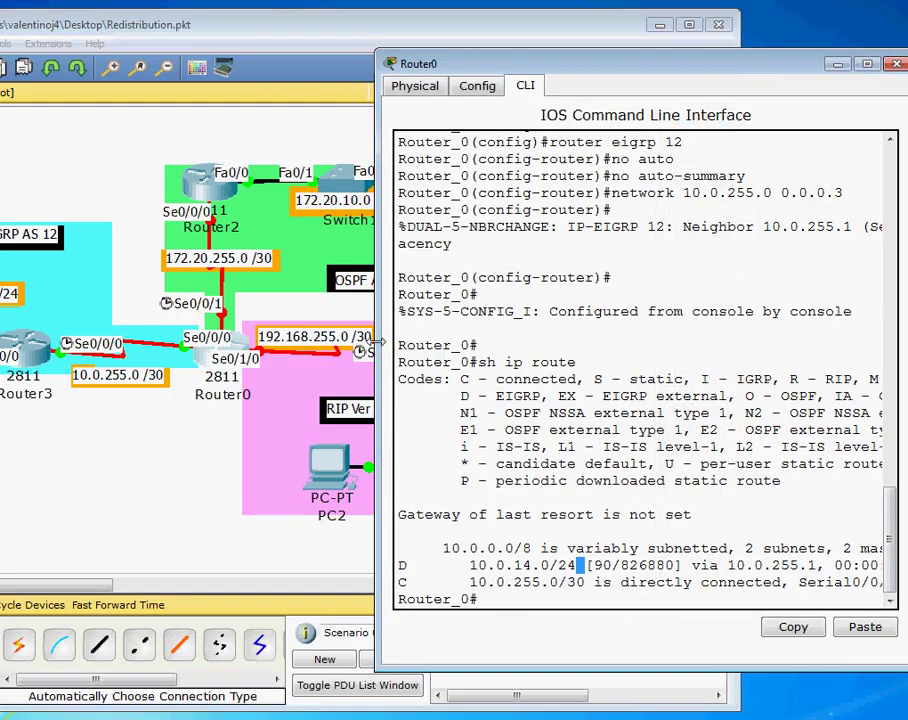
left_click_drag(378, 342, 299, 342)
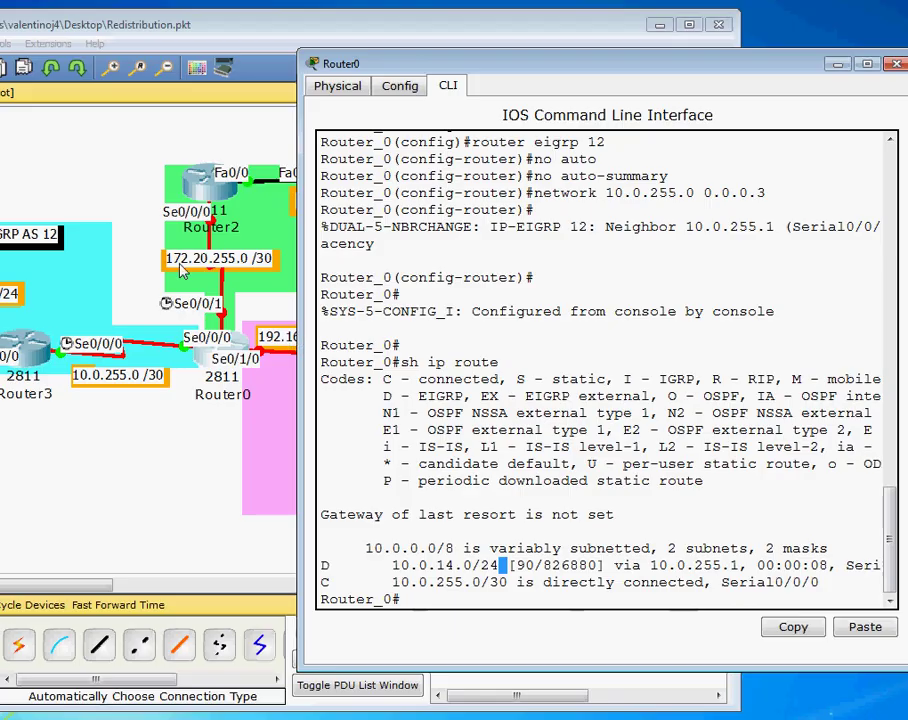
left_click(488, 565)
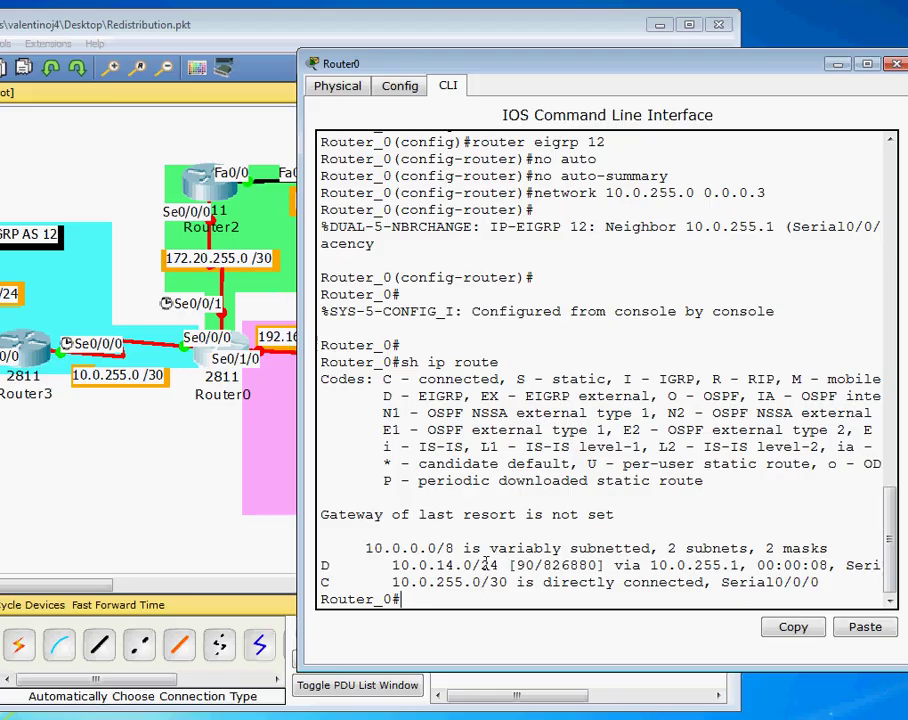
type("config t")
key("Return")
- Give Serial0/0/1 address 172.20.255.2 255.255.255.252 and enable it
type("int")
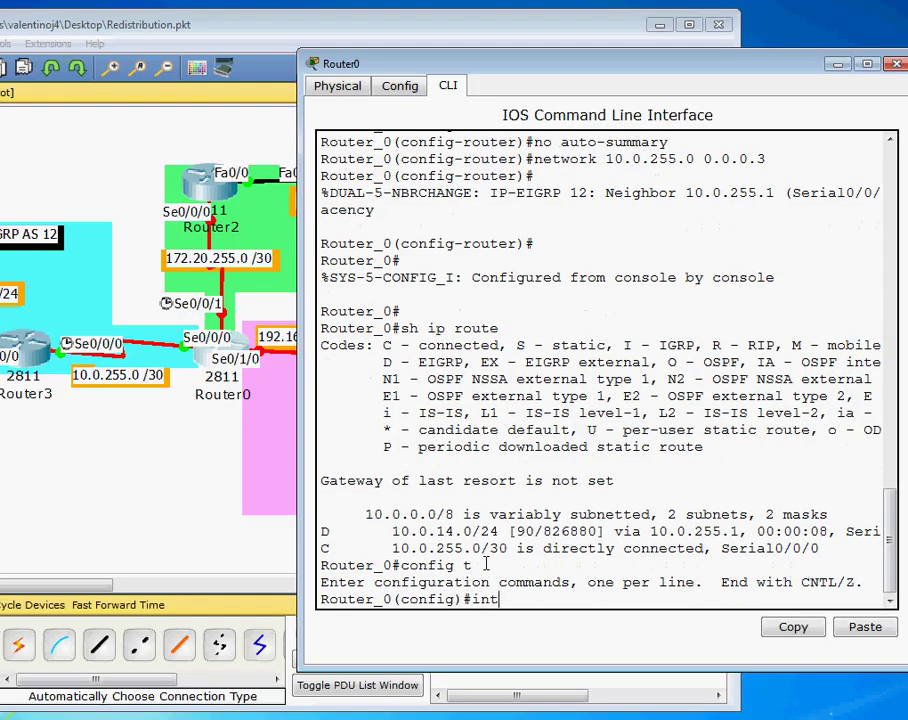
type(" ser0/0/1")
key("Return")
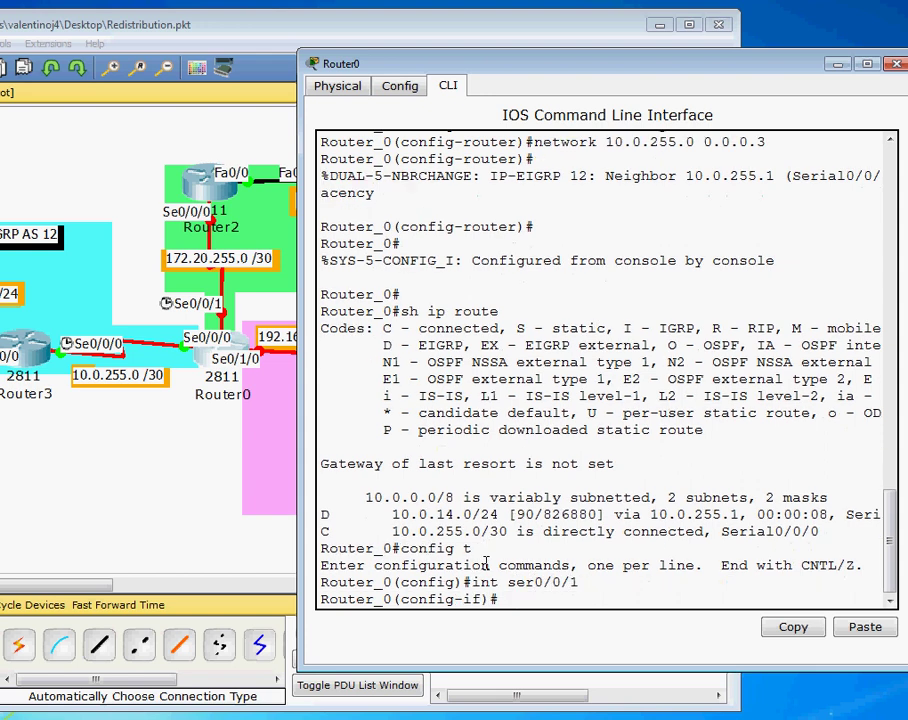
type("ip address 172.20.255.2 255")
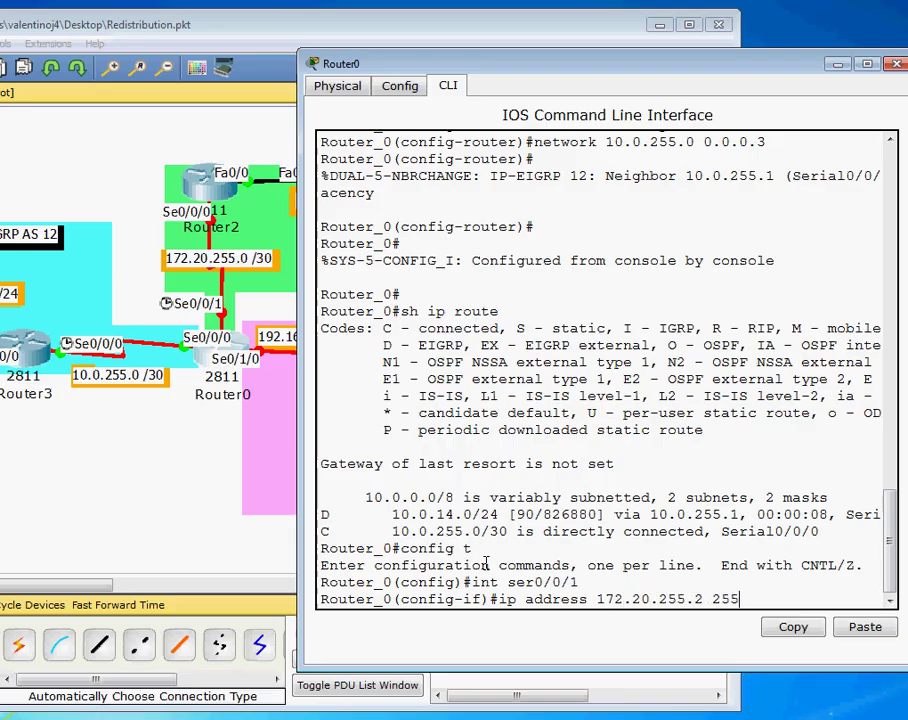
type(".255.255.252")
key("Return")
type("no shut")
key("Return")
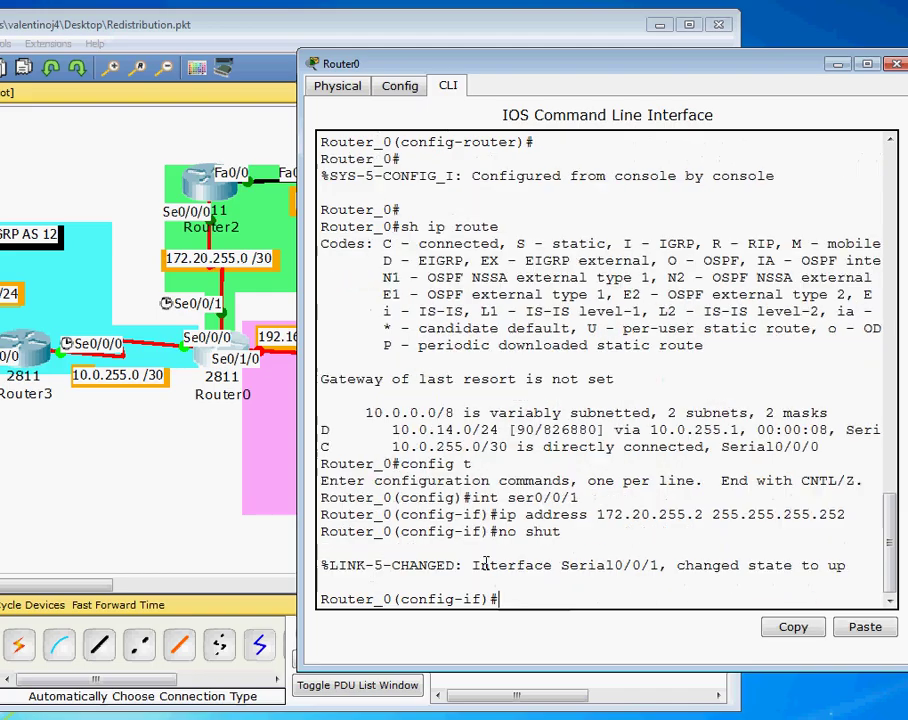
key("Return")
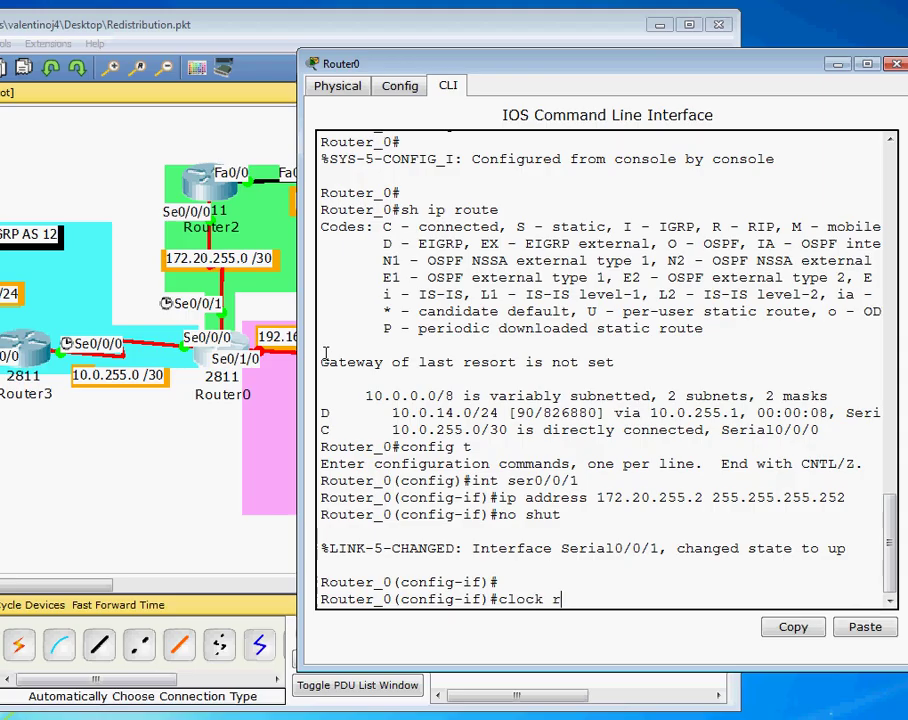
- Set Serial0/0/1's clock rate to 64000 and bandwidth to 8192
type("ate 64000")
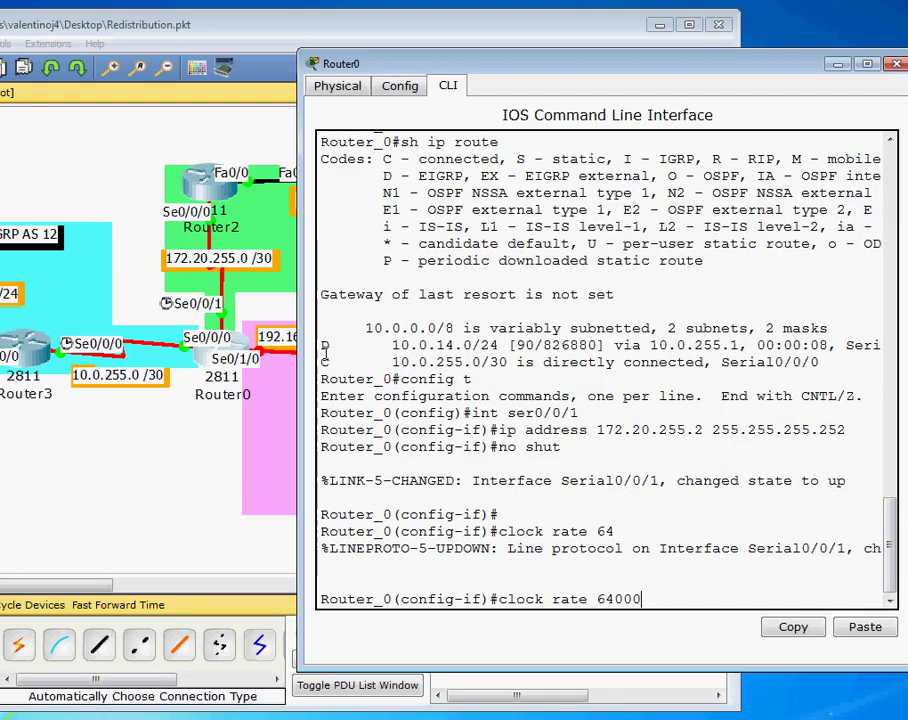
key("Return")
type("band")
key("Tab")
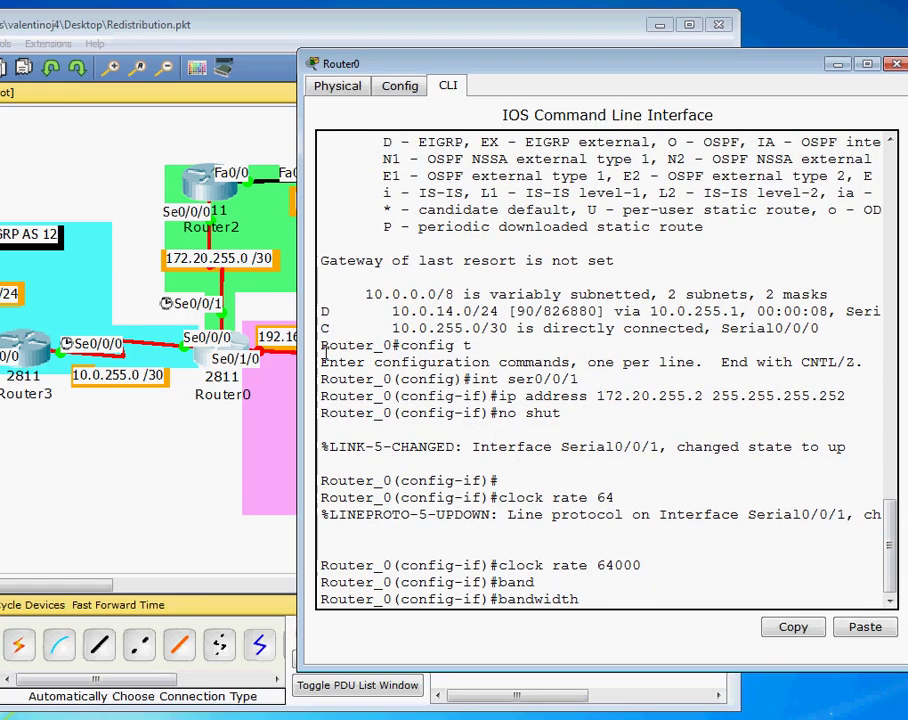
type("8192")
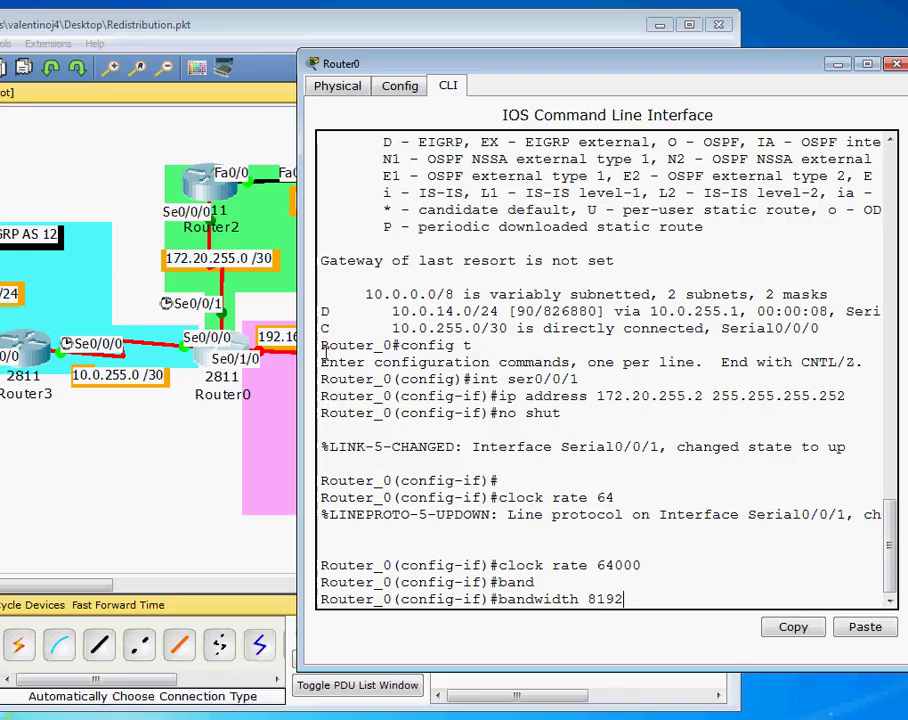
key("Return")
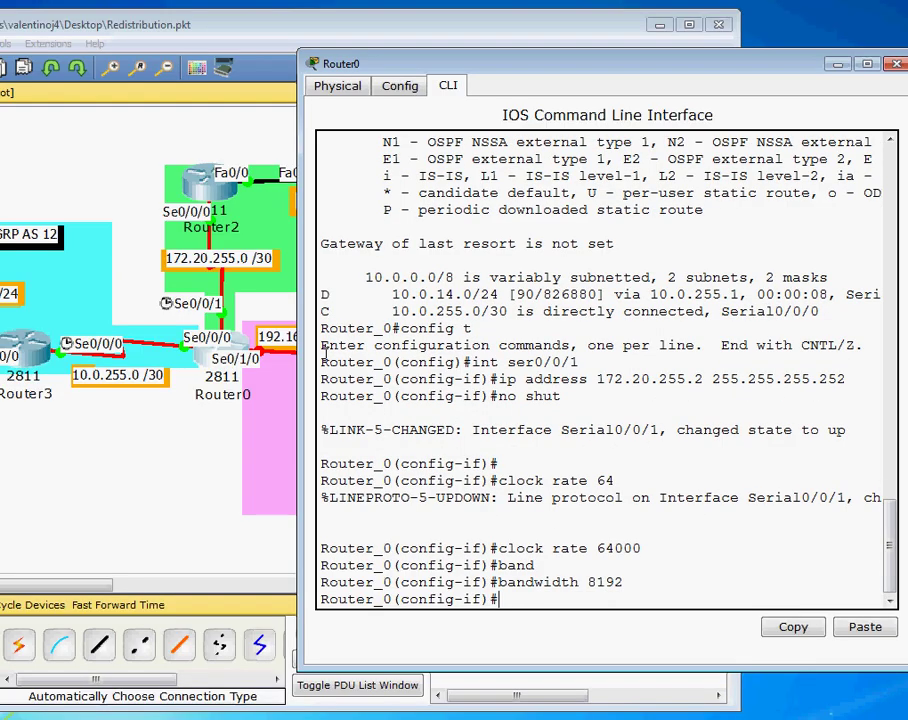
type("exit")
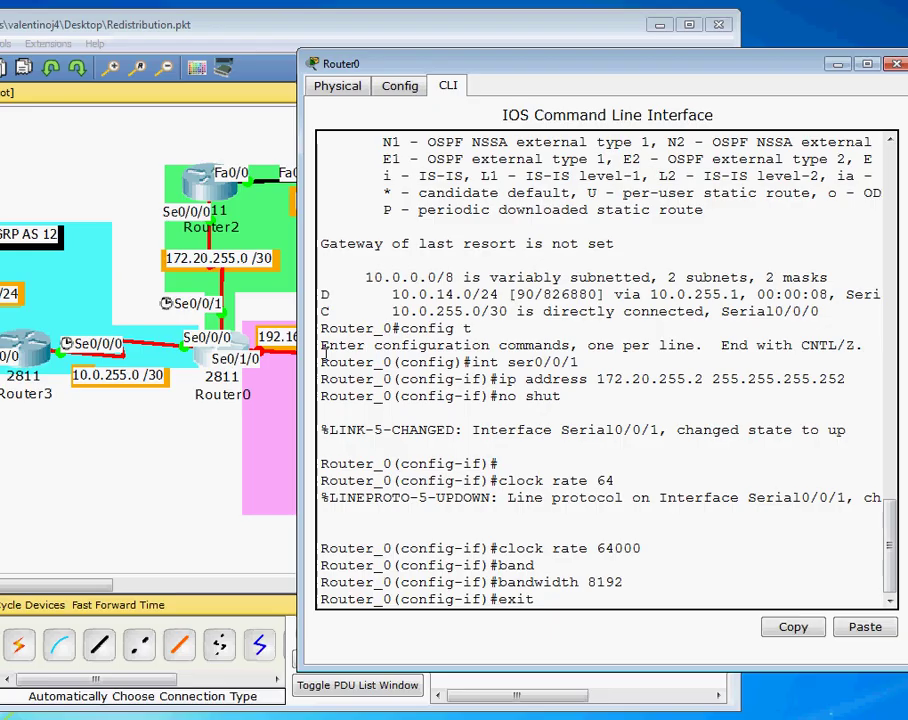
key("Return")
- Start OSPF process 10 with network 172.20.255.0 0.0.0.3 in area 0 and confirm adjacency
type("route")
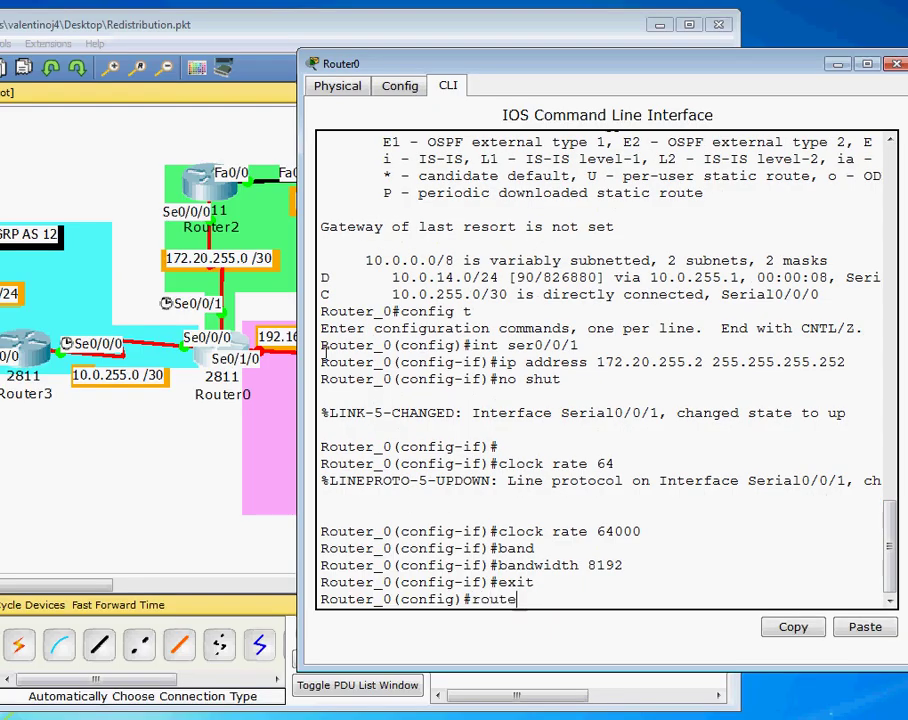
type("r eigrp")
type("pf ")
type("10")
key("Return")
type("netw")
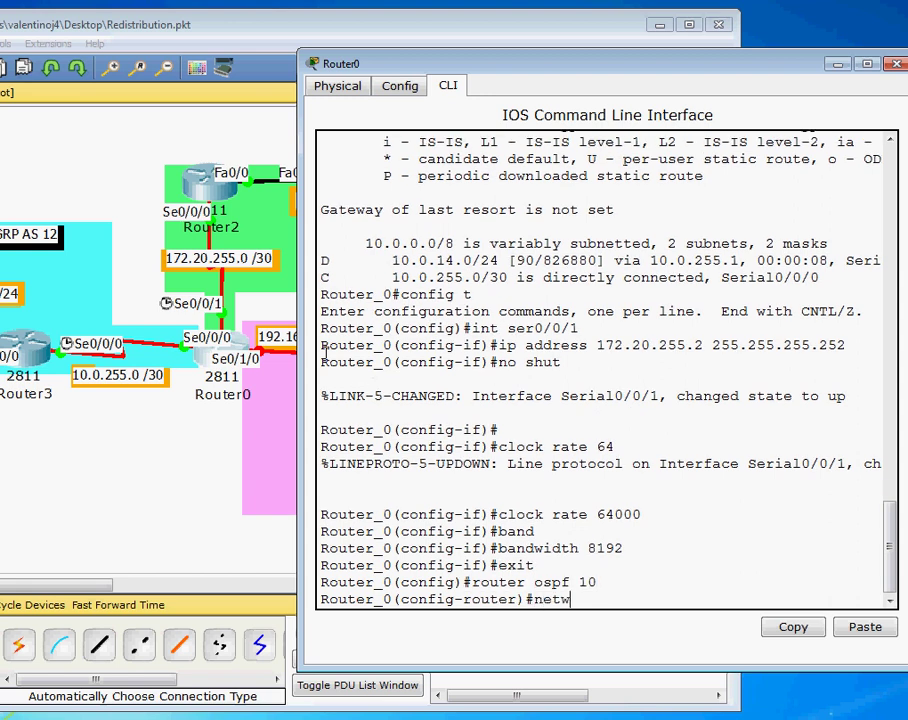
type("ork 172.20.255.0 0.")
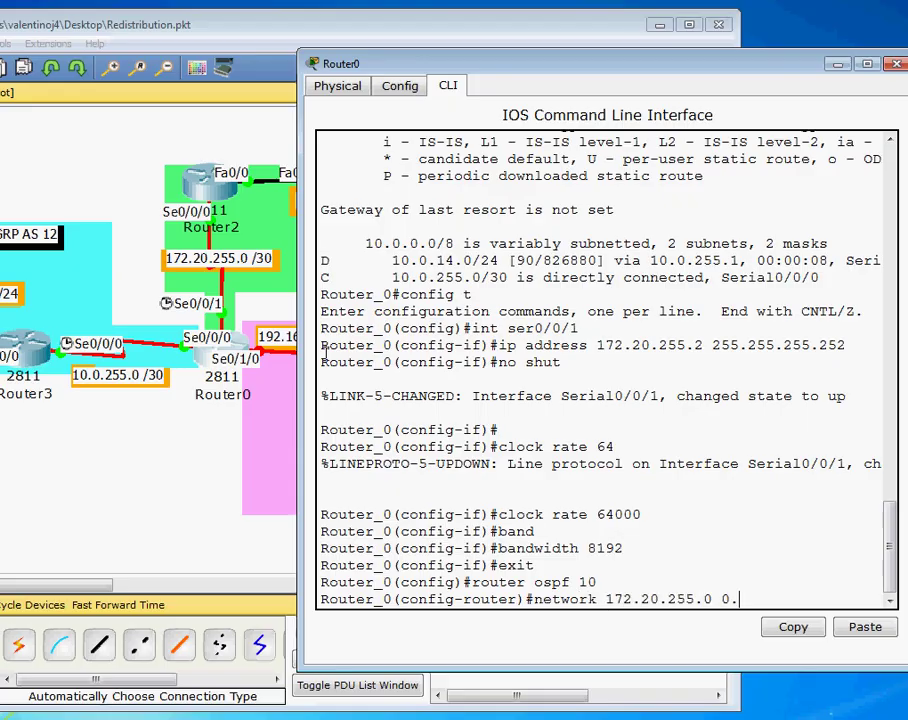
type("0.0.3 area 0")
key("Return")
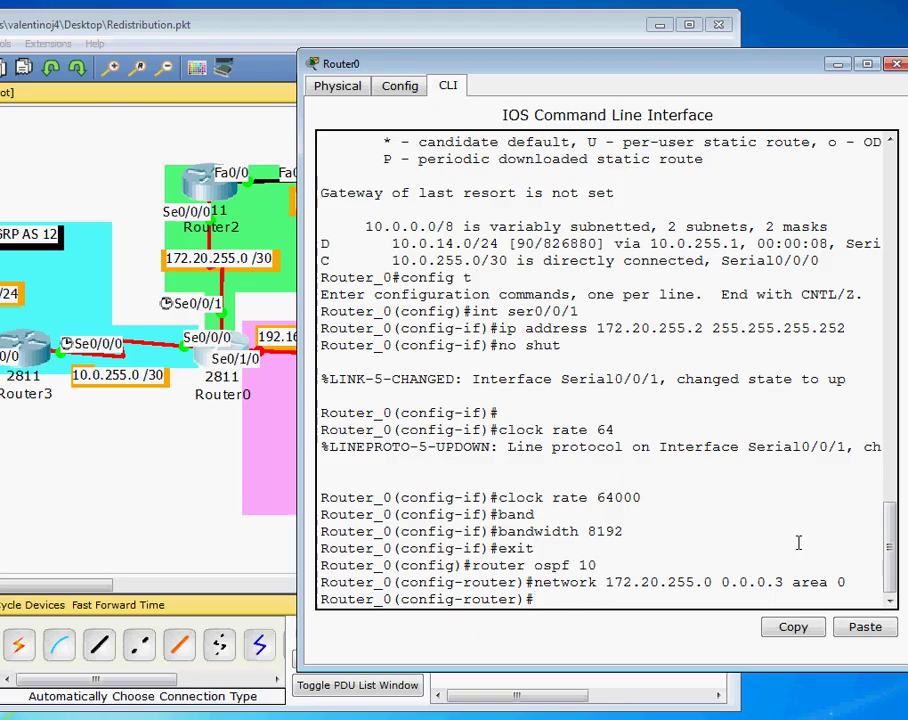
key("ctrl+z")
left_click_drag(410, 481, 498, 502)
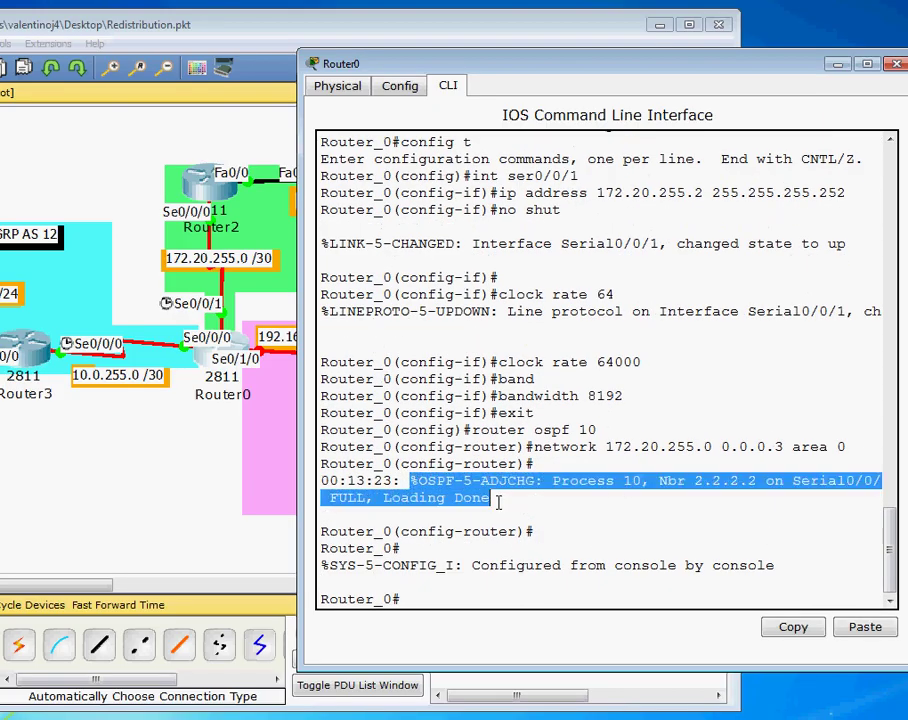
left_click(707, 483)
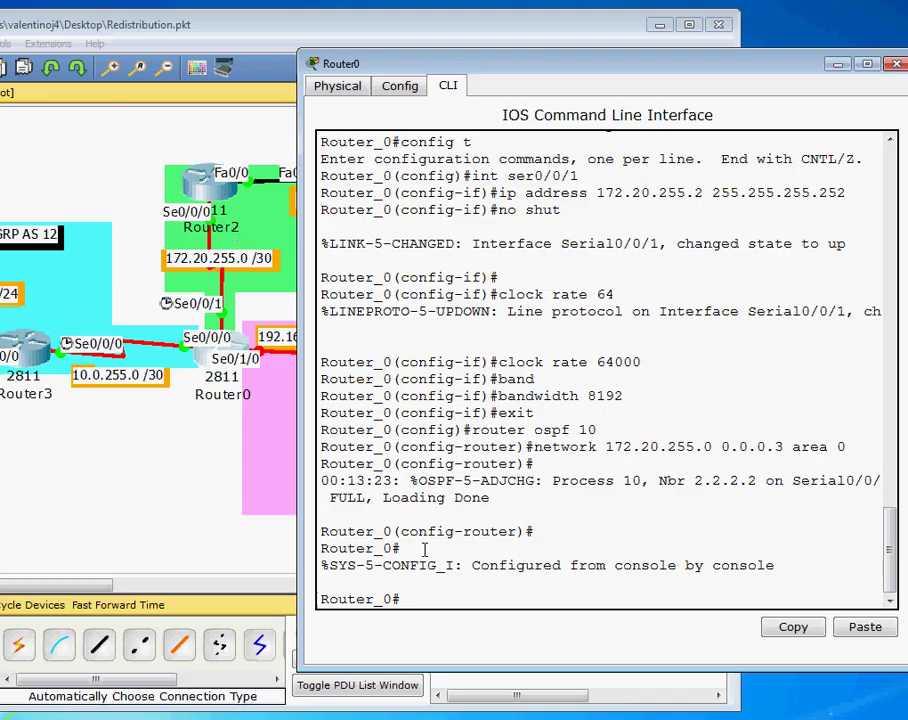
- Set OSPF 10's router ID to 100.100.100.100 and save the running configuration with wr
type("config t")
key("Return")
type("rou")
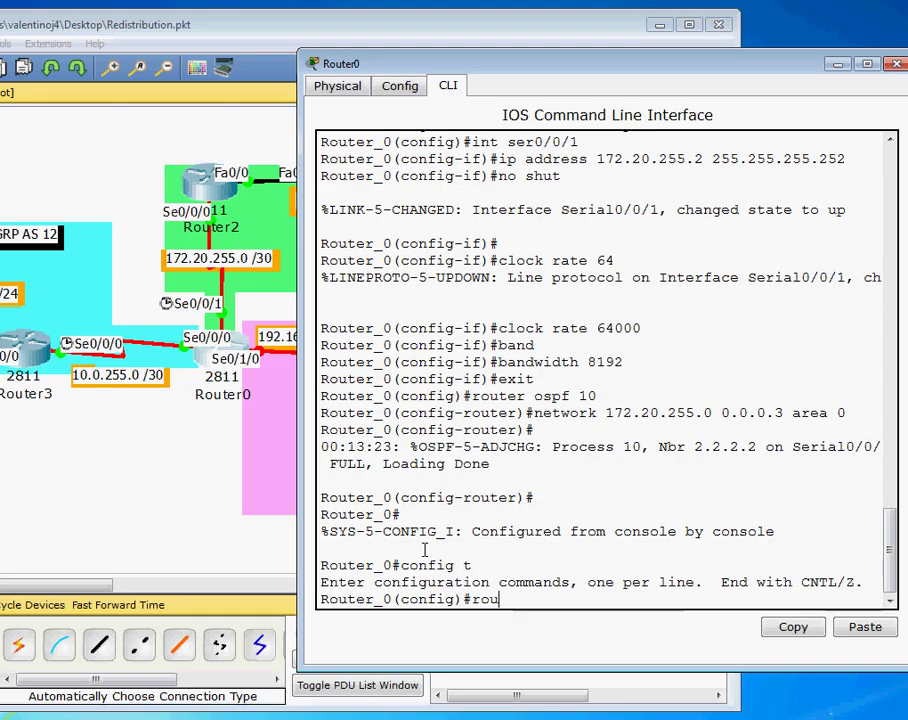
type("ter ospf 10")
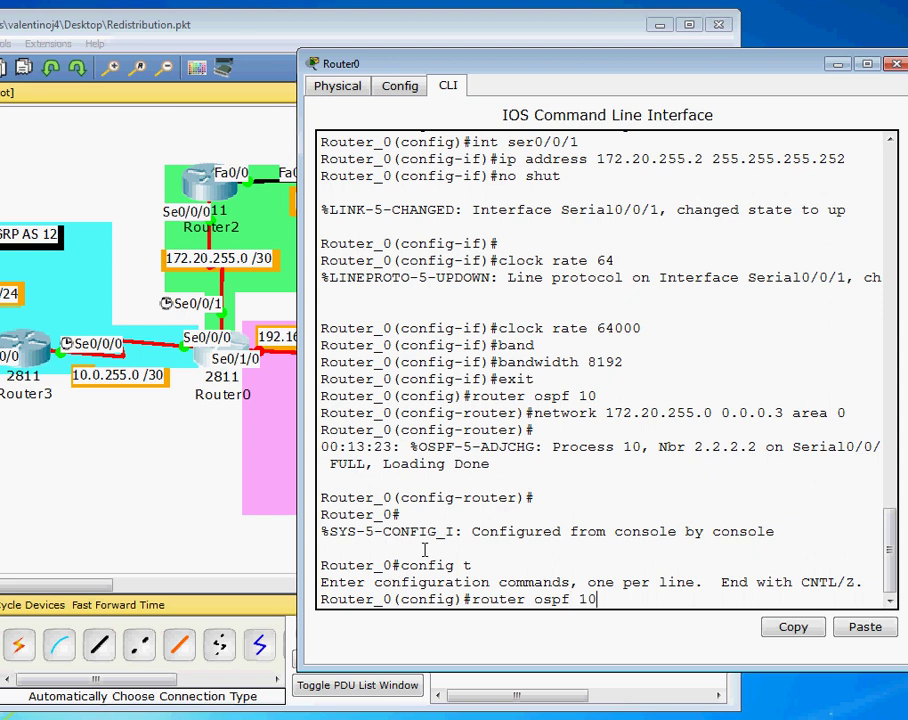
key("Return")
type("router")
key("Tab")
type("-id 1")
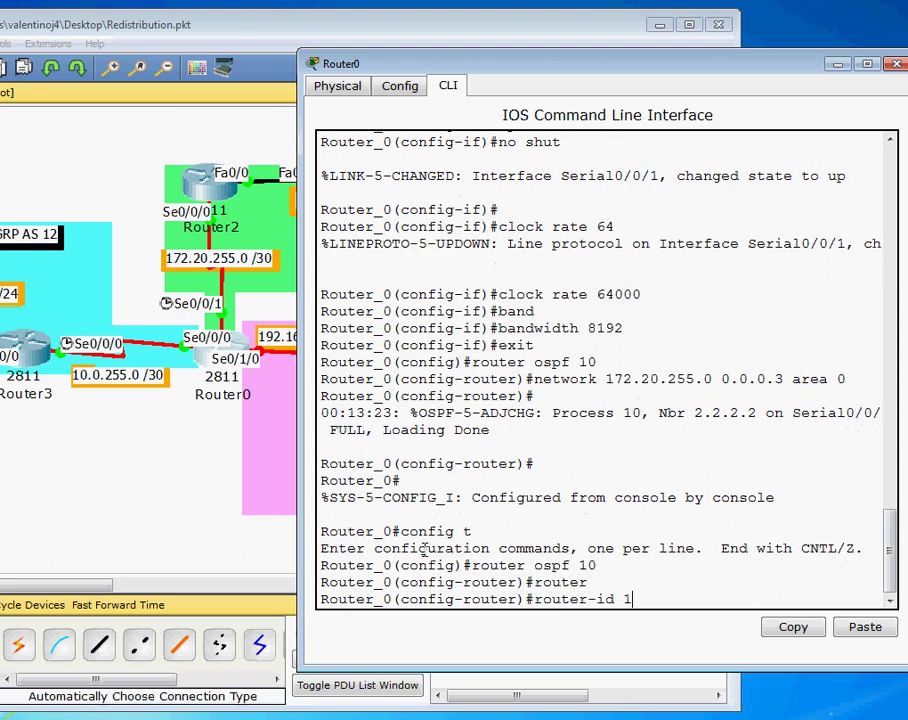
type("00.100.100.10")
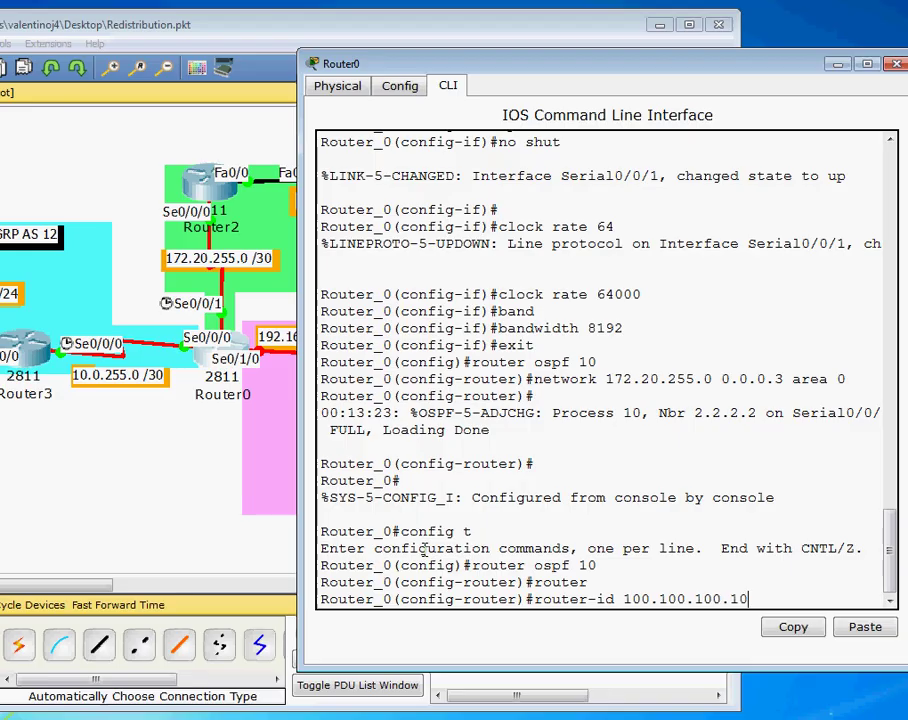
type("0")
key("Return")
key("ctrl+z")
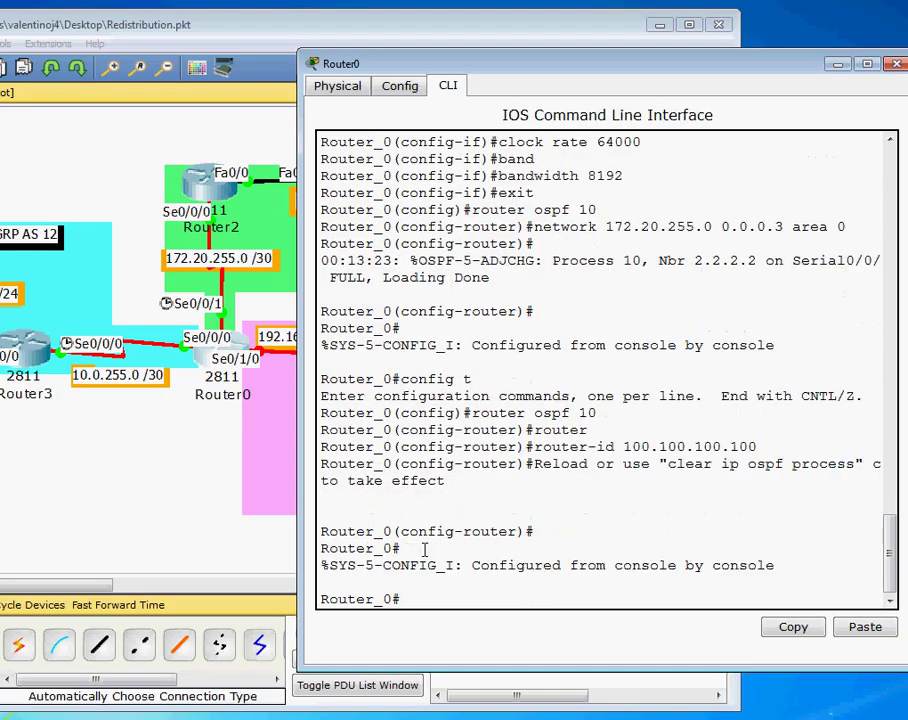
type("wr")
key("Return")
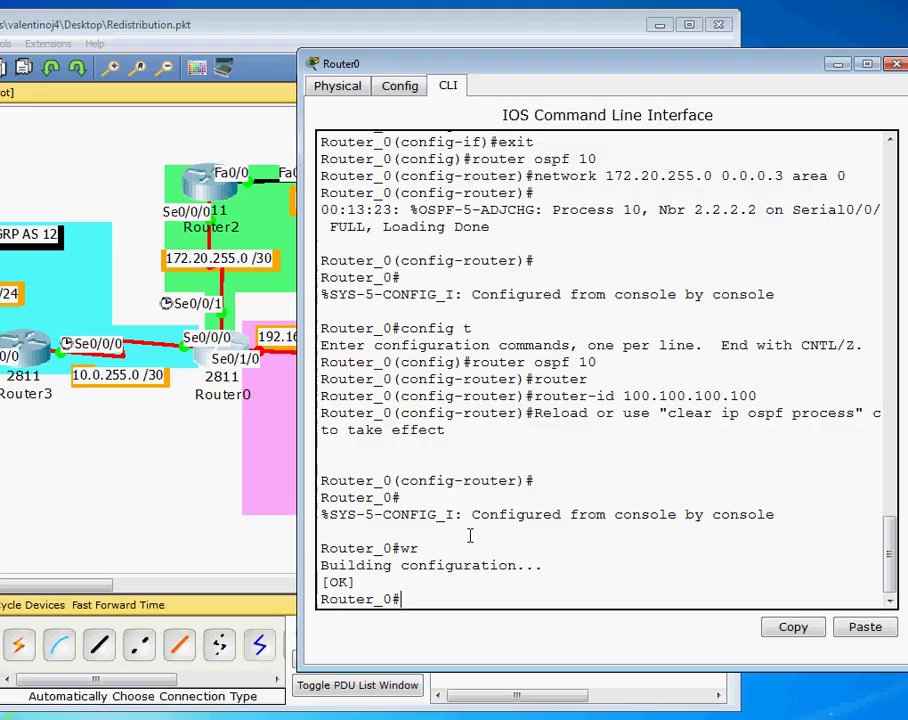
left_click(376, 548)
- Place Router0's console at the upper left, resized, with the topology shifted right beside it
left_click_drag(389, 57, 445, 62)
left_click_drag(507, 28, 676, 28)
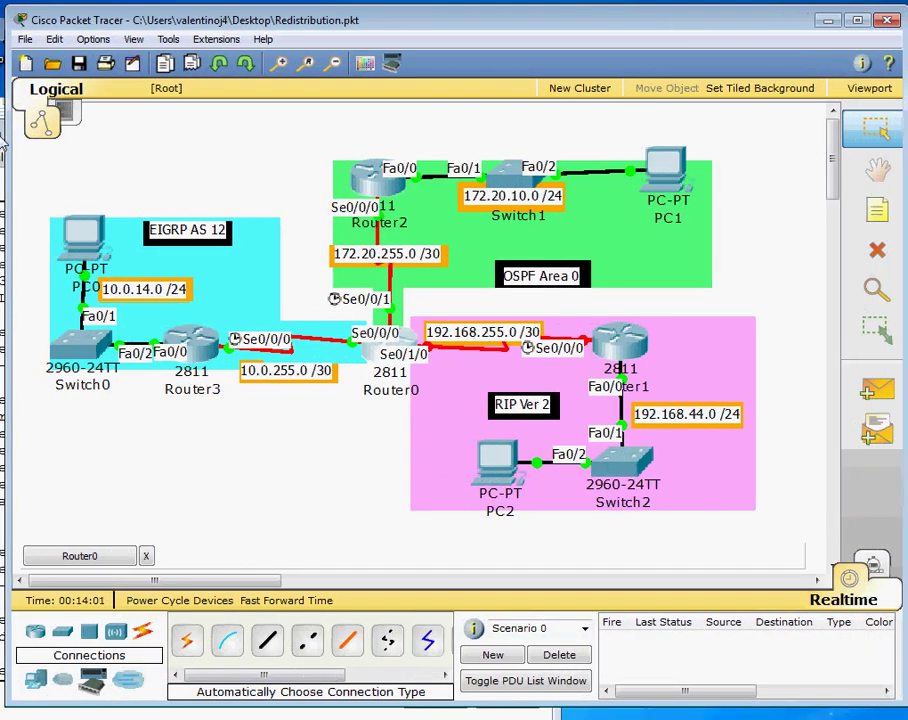
left_click_drag(4, 145, 60, 62)
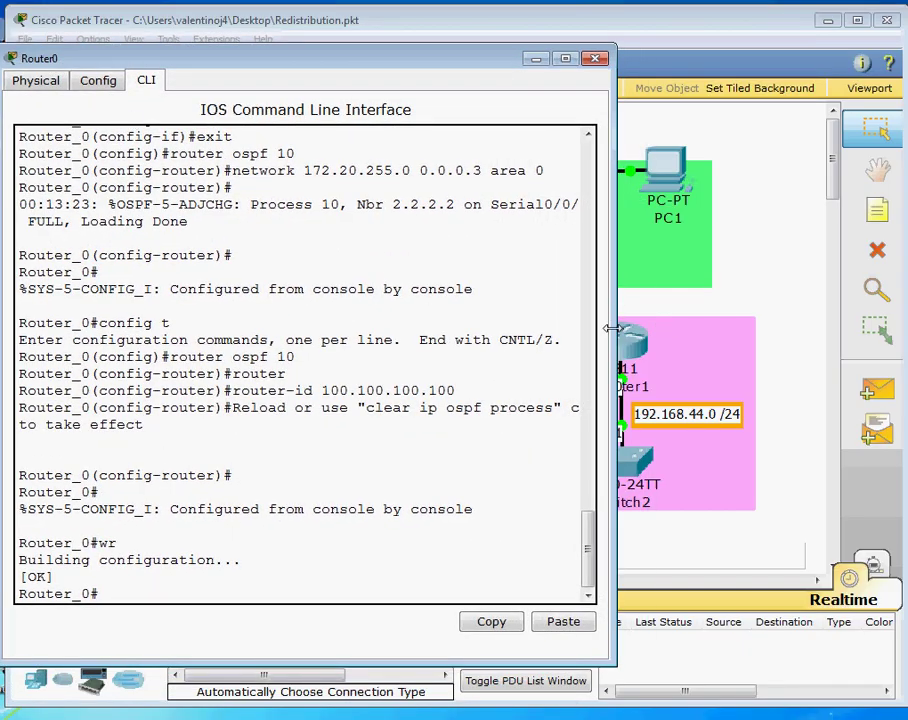
left_click_drag(612, 328, 463, 321)
left_click_drag(734, 30, 872, 22)
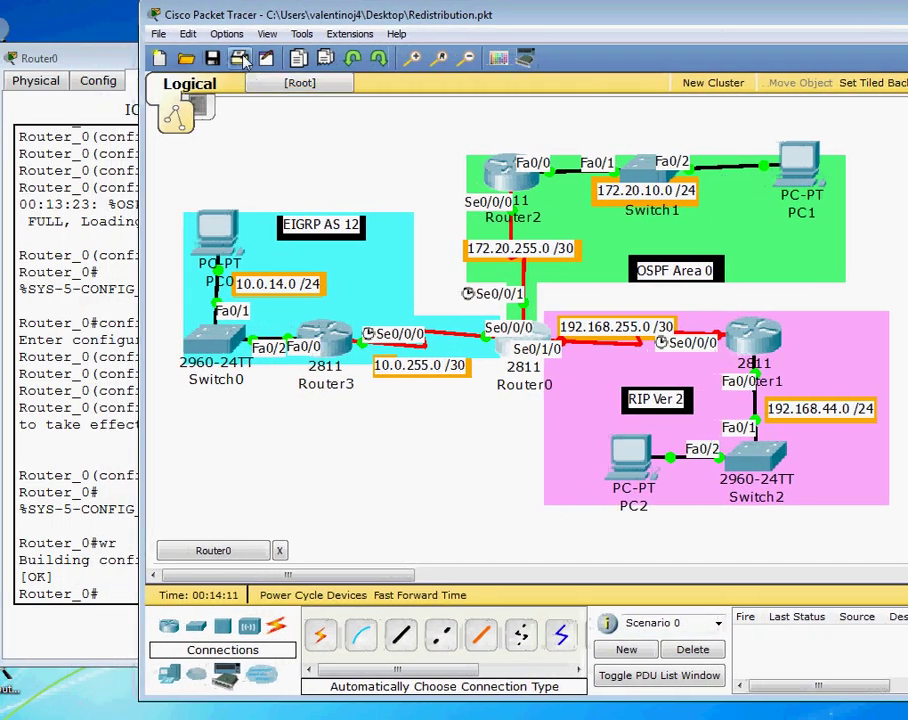
left_click(136, 64)
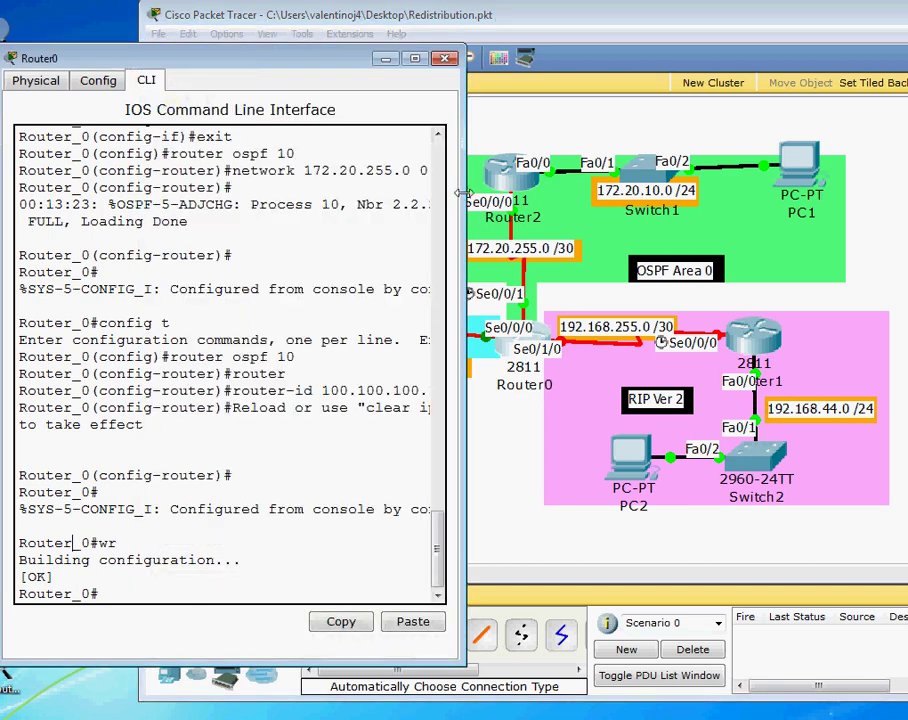
left_click(466, 198)
left_click(92, 124)
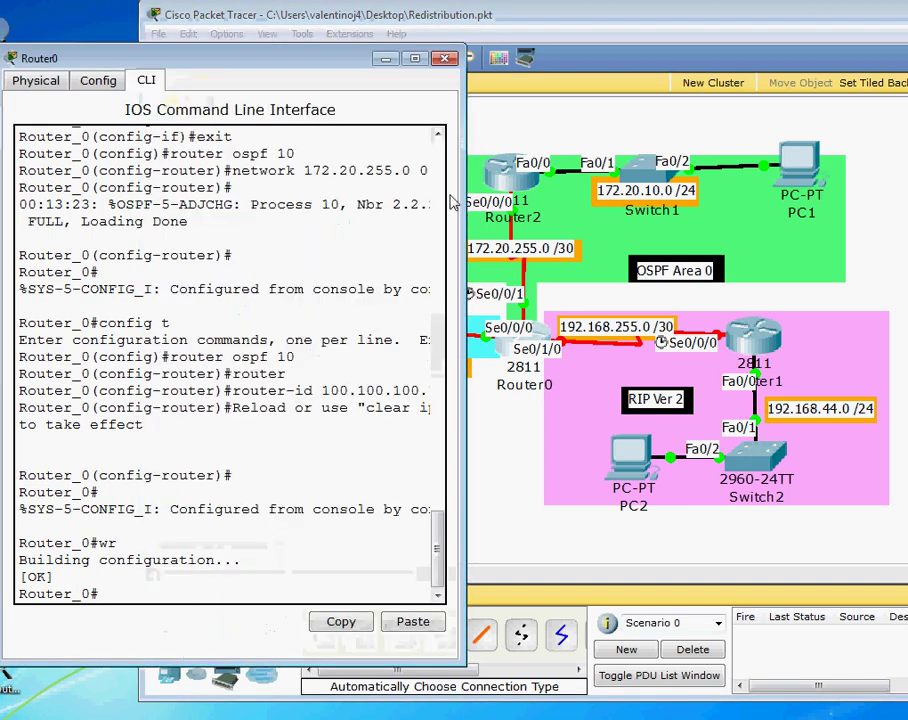
left_click_drag(462, 213, 538, 213)
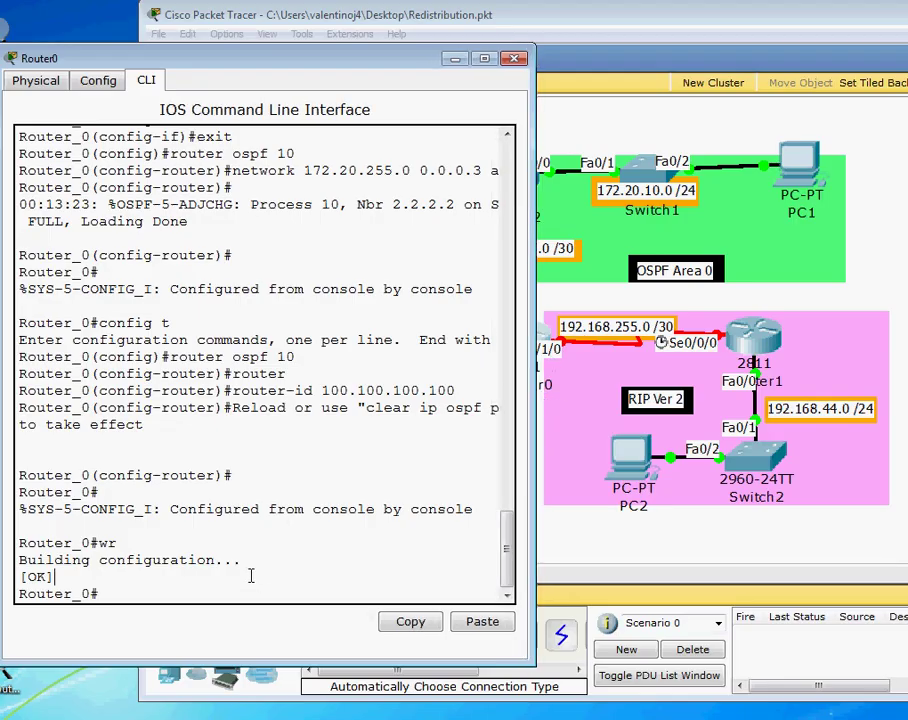
- Re-enter configuration mode and assign 192.168.255.2 to Serial0/1/0
type("config t")
key("Return")
type("itn")
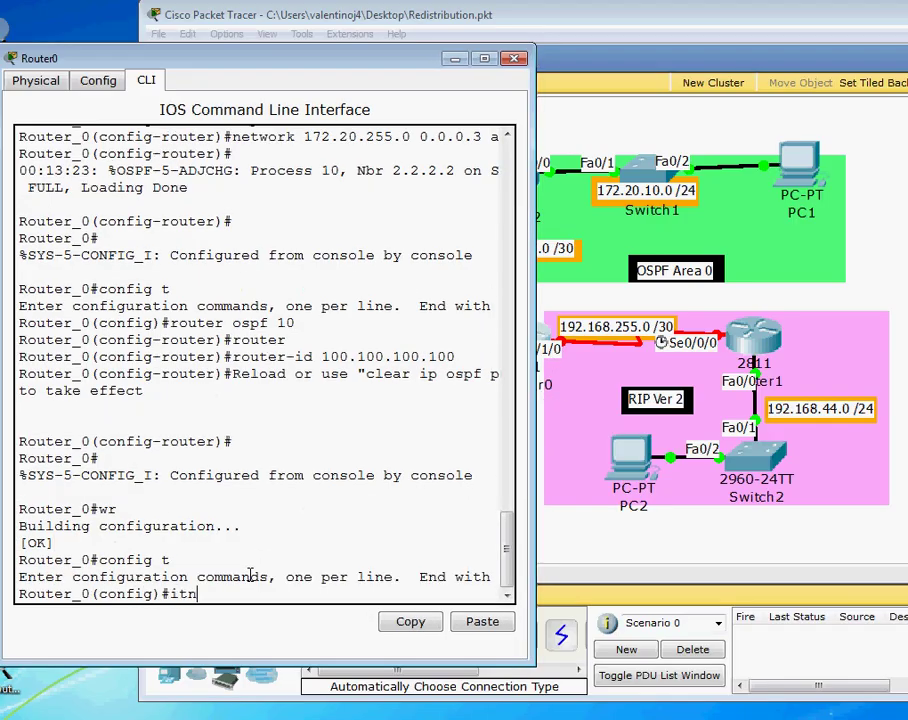
type(" ser0")
key("ctrl+z")
key("Return")
type("config t")
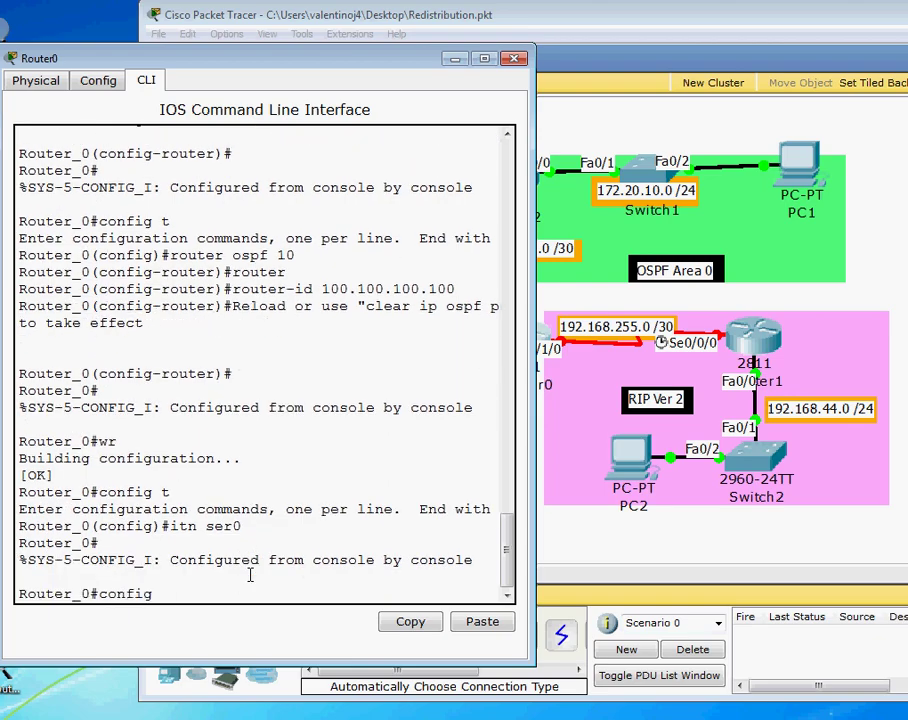
key("Return")
type("int ser0/1/")
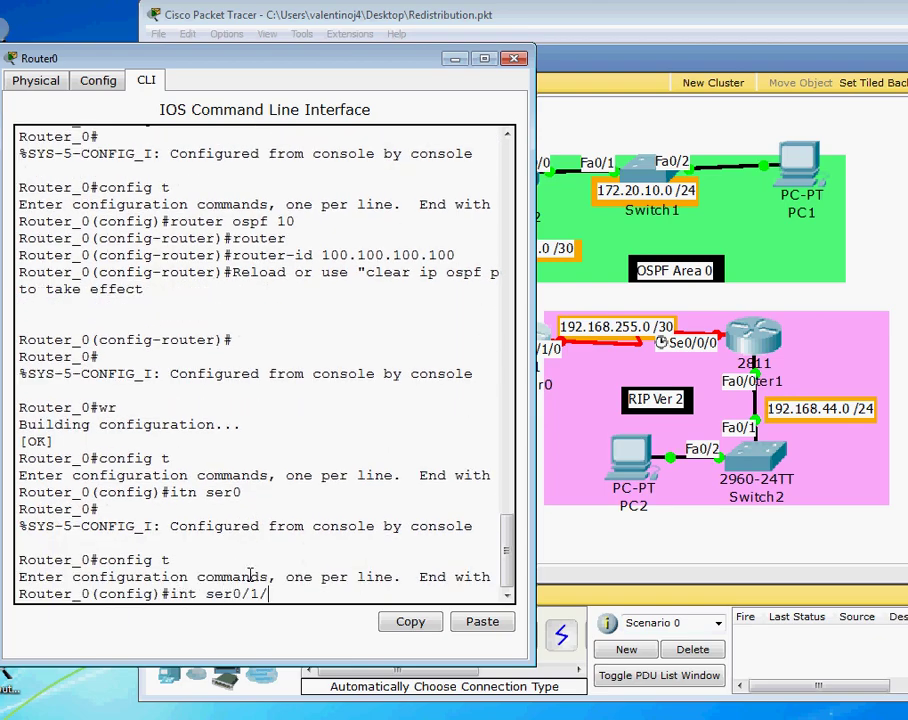
type("0")
key("Return")
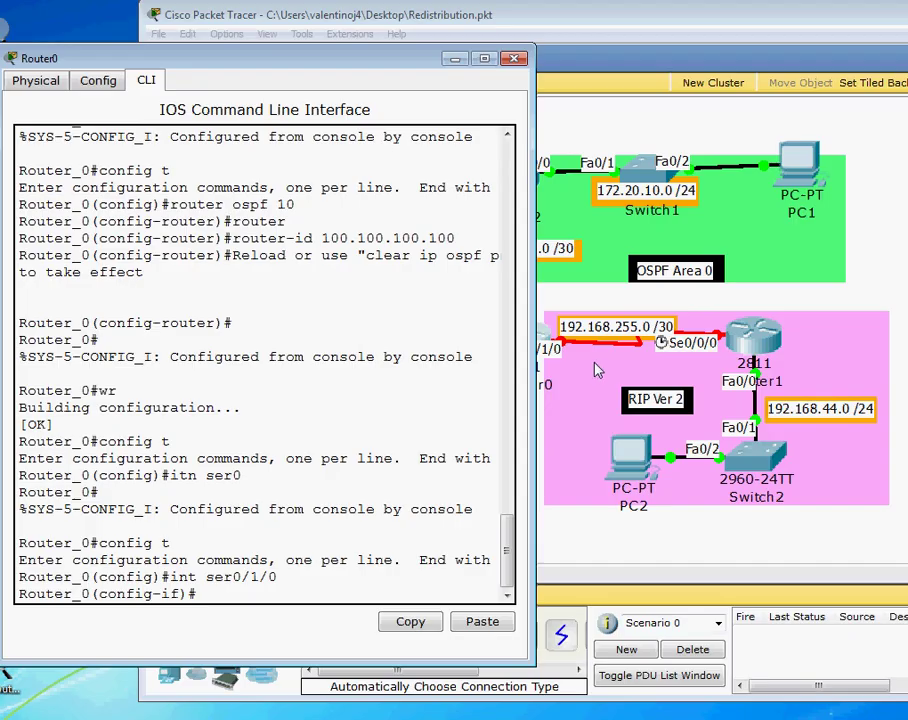
type("ip address 192.1")
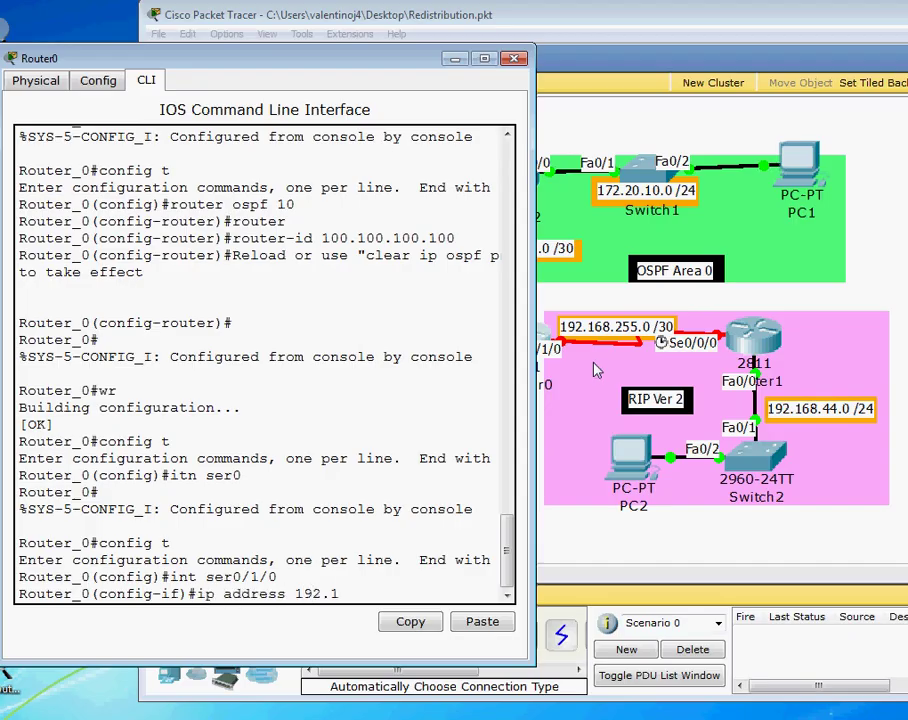
type("68.255.2 255.255.2")
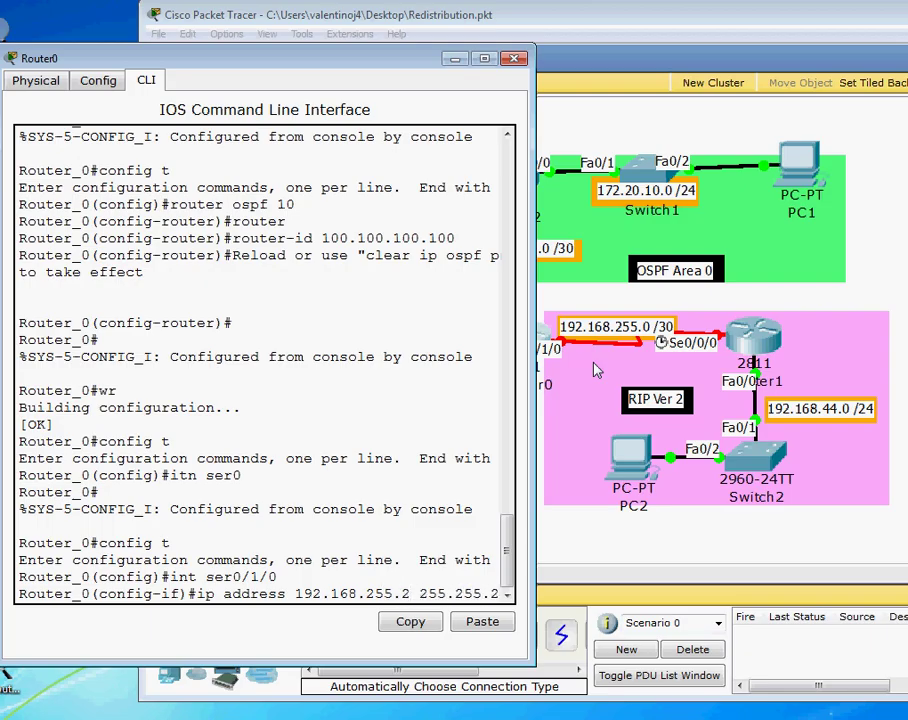
key("Return")
- Enable Serial0/1/0 and set its bandwidth to 8192
type("no ")
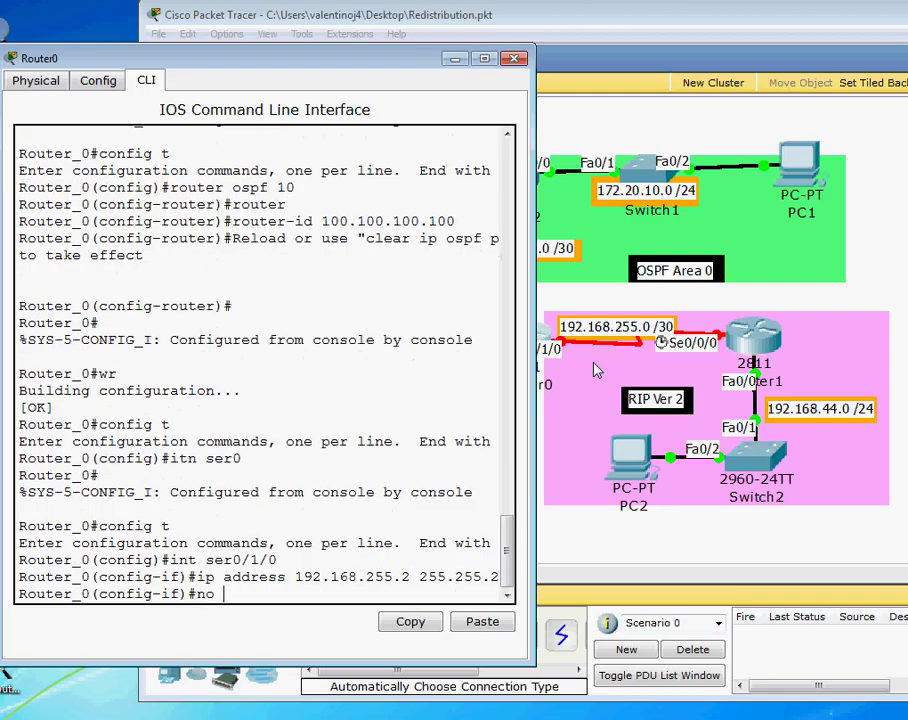
type("shut")
key("Return")
key("Return")
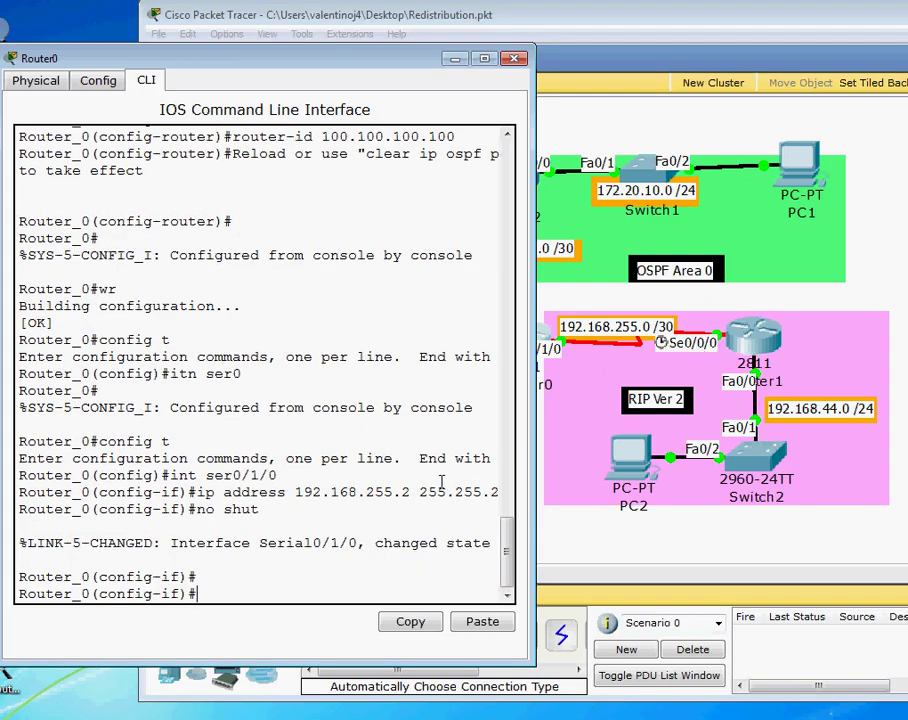
type("band")
key("Tab")
type("8192")
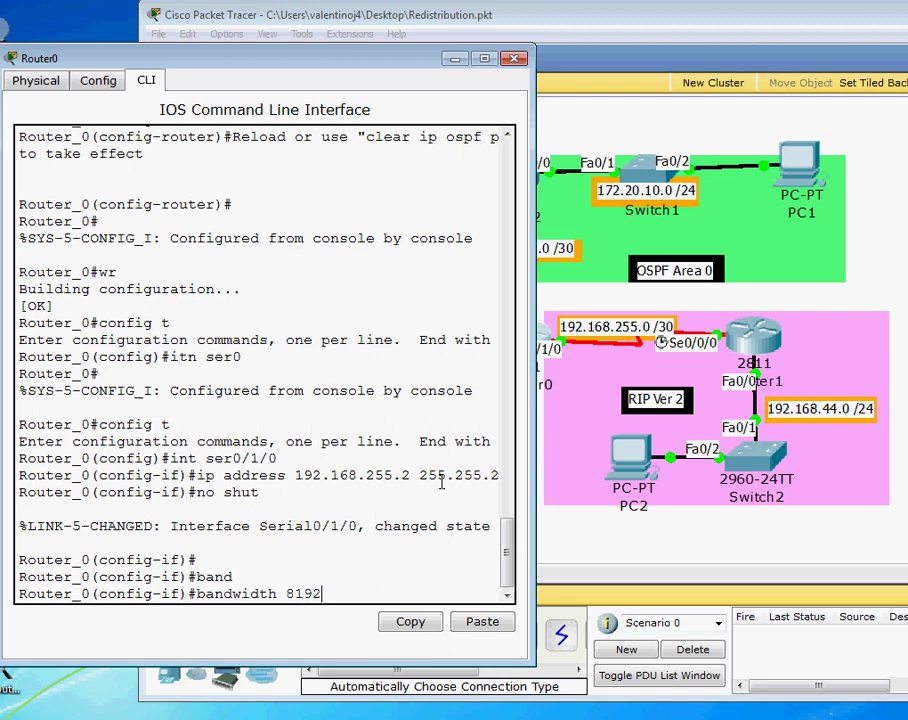
key("Return")
type("er_0(config-if)#e")
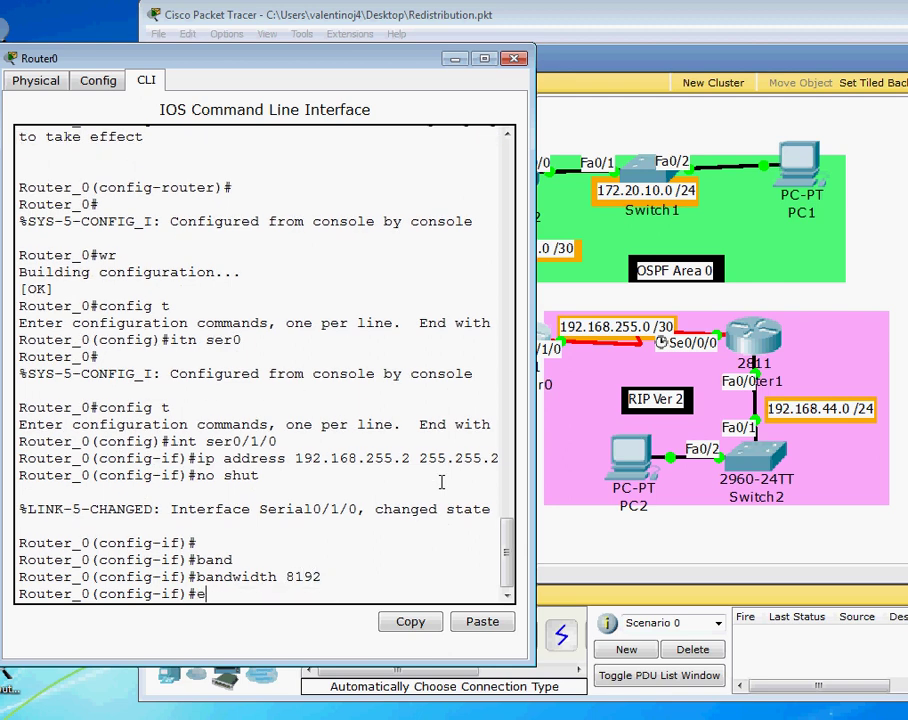
type("xit")
key("Return")
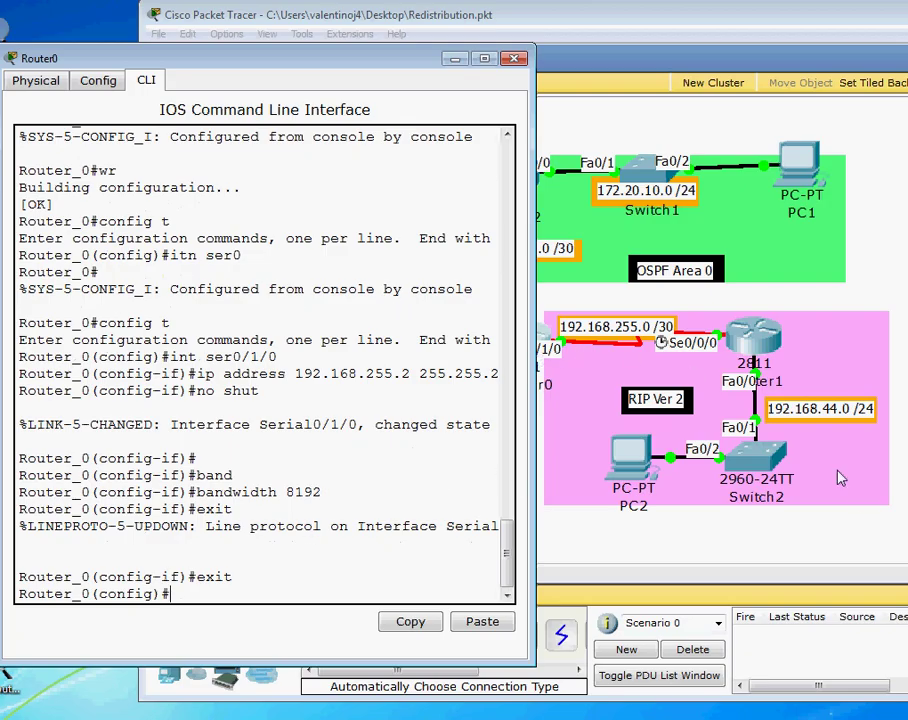
- Configure RIP version 2 with auto-summary off on network 192.168.255.0, then begin sh ip route
type("router rip")
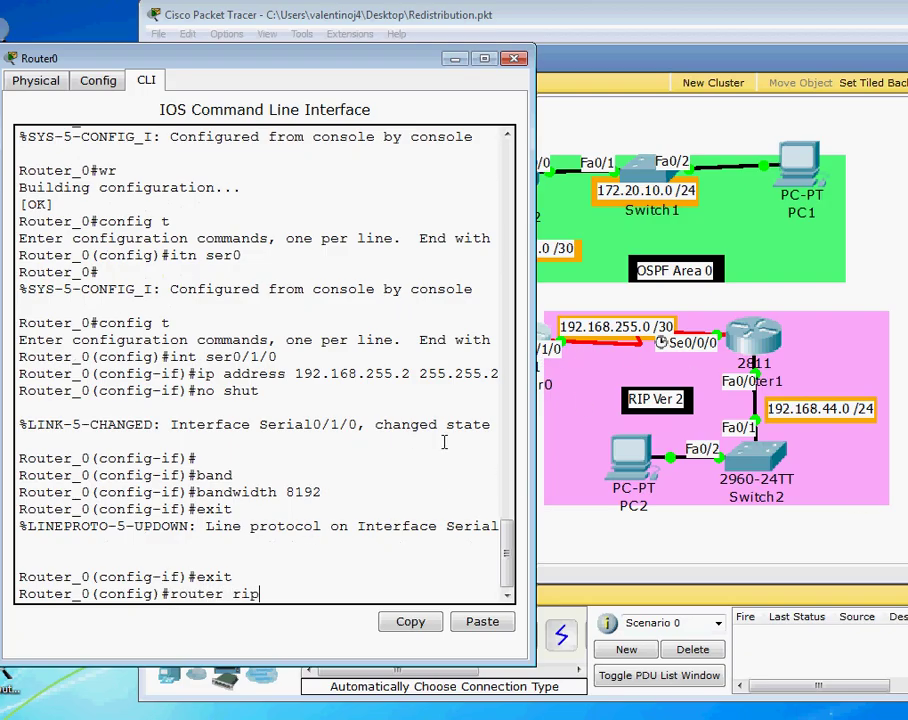
key("Return")
type("ver 2")
key("Return")
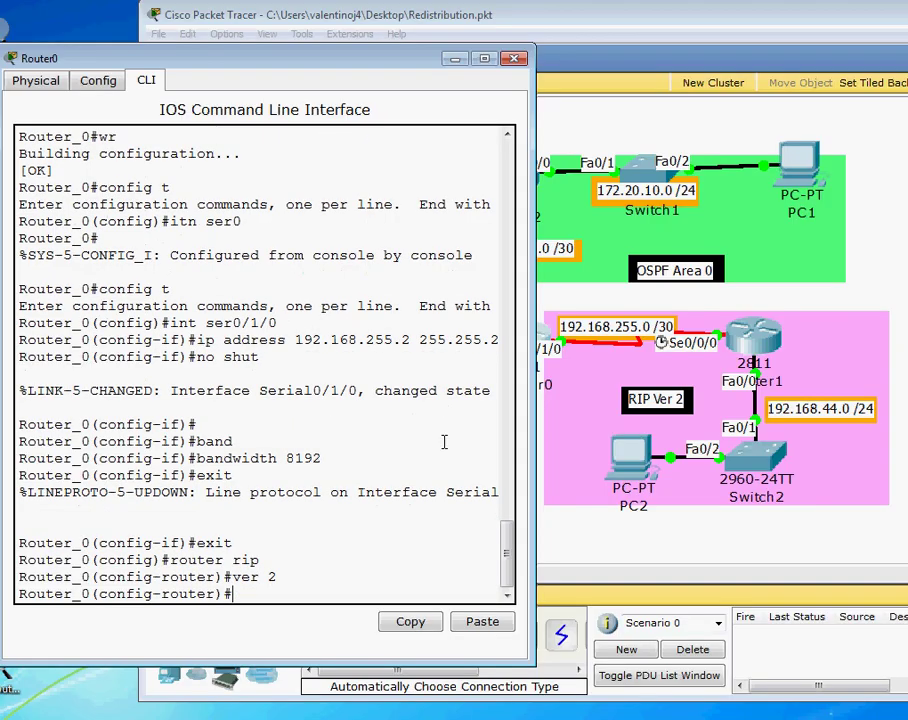
type("no auto")
key("Tab")
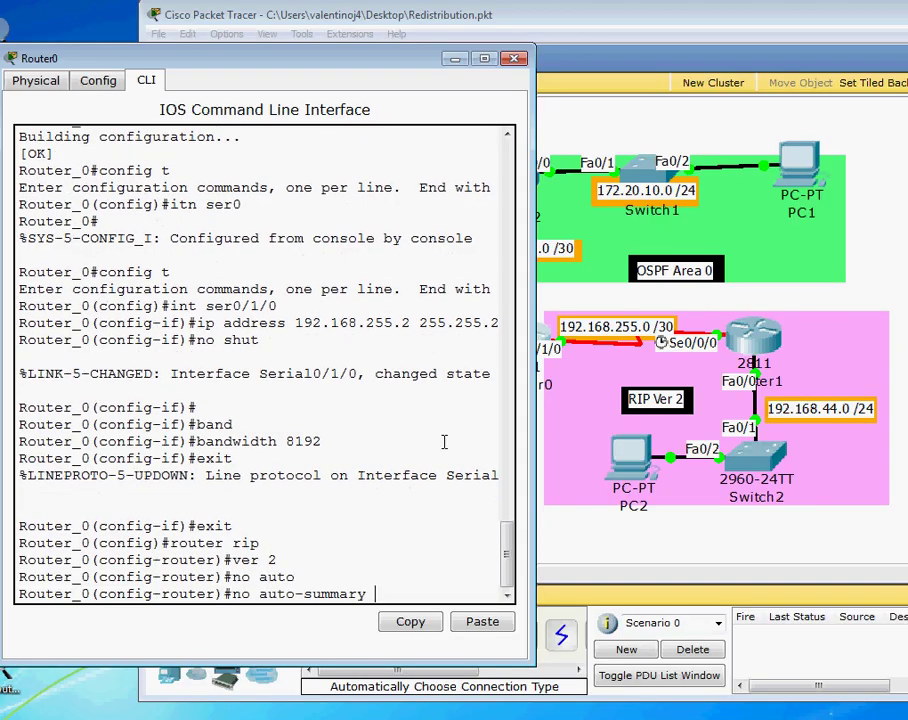
key("Return")
type("nfig-router)#n")
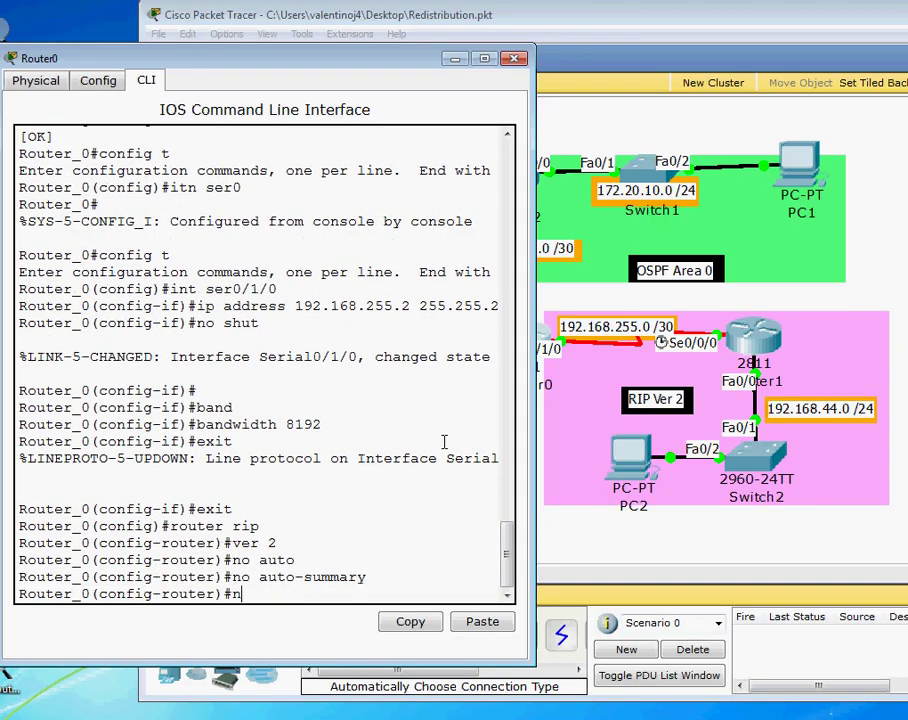
type("etwork 192.1")
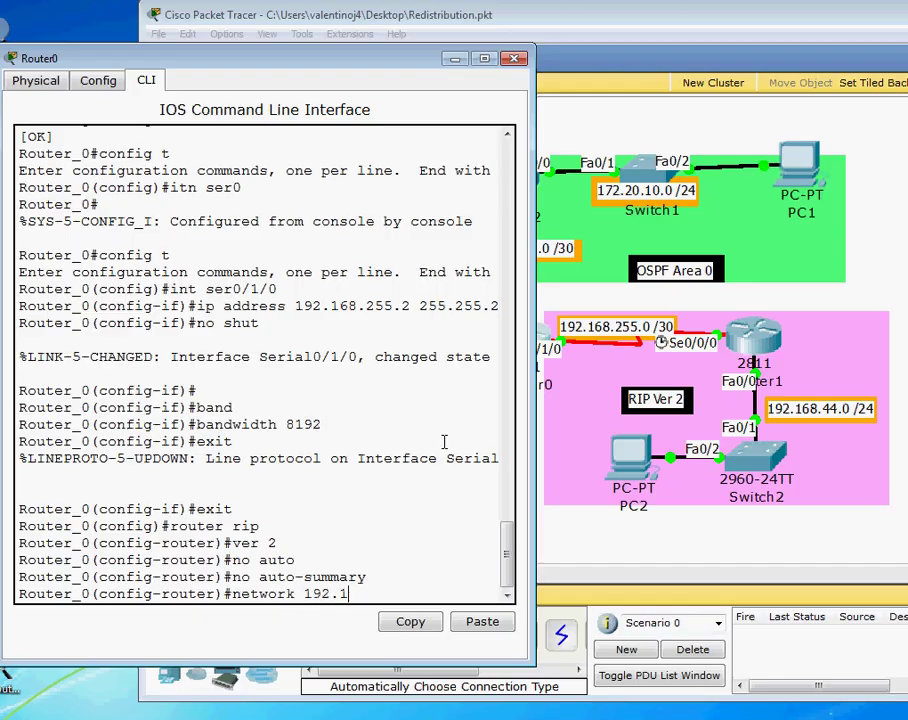
type("68.255.0")
key("Return")
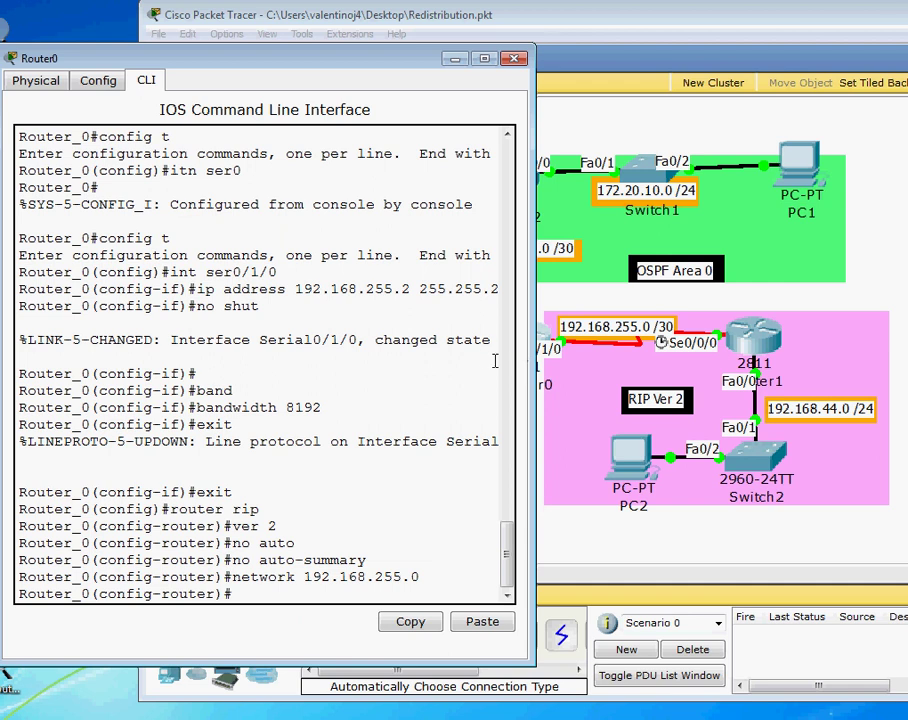
key("ctrl+z")
key("Return")
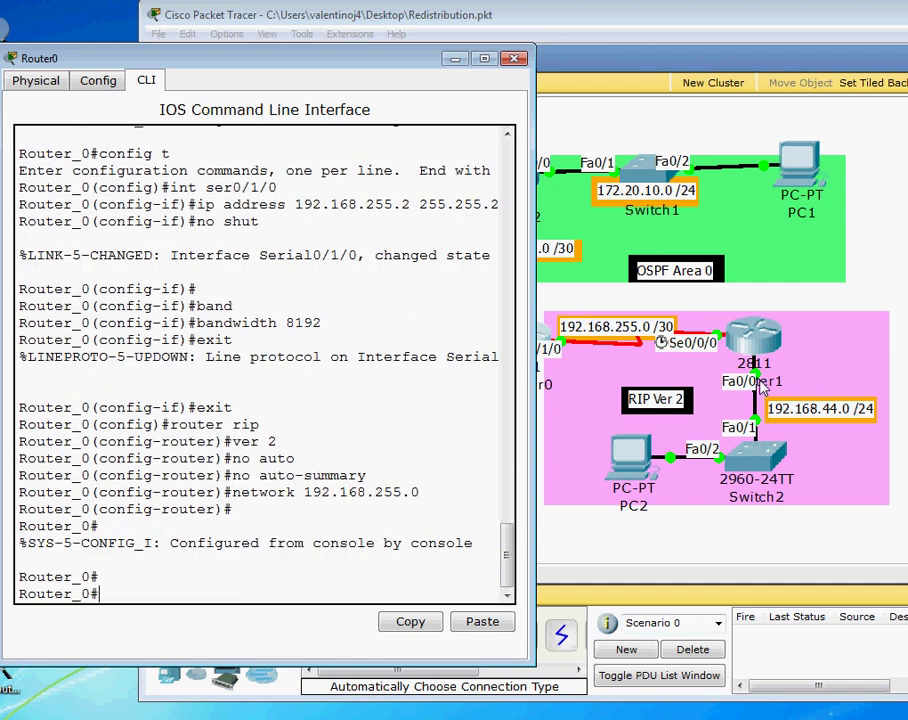
type("sh ip route")
key("Return")
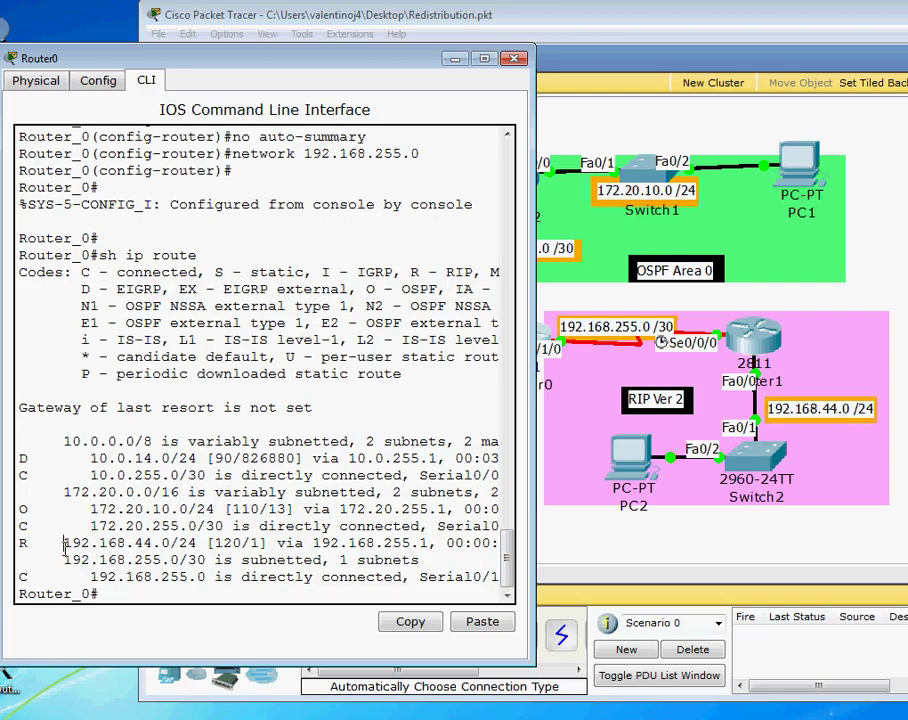
left_click_drag(63, 543, 437, 560)
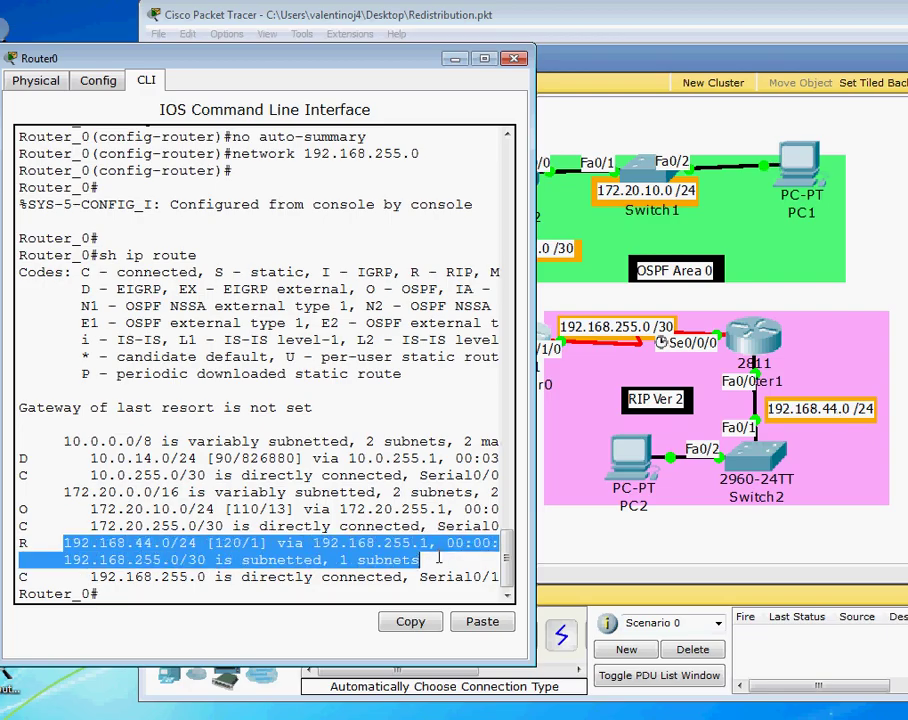
left_click(438, 562)
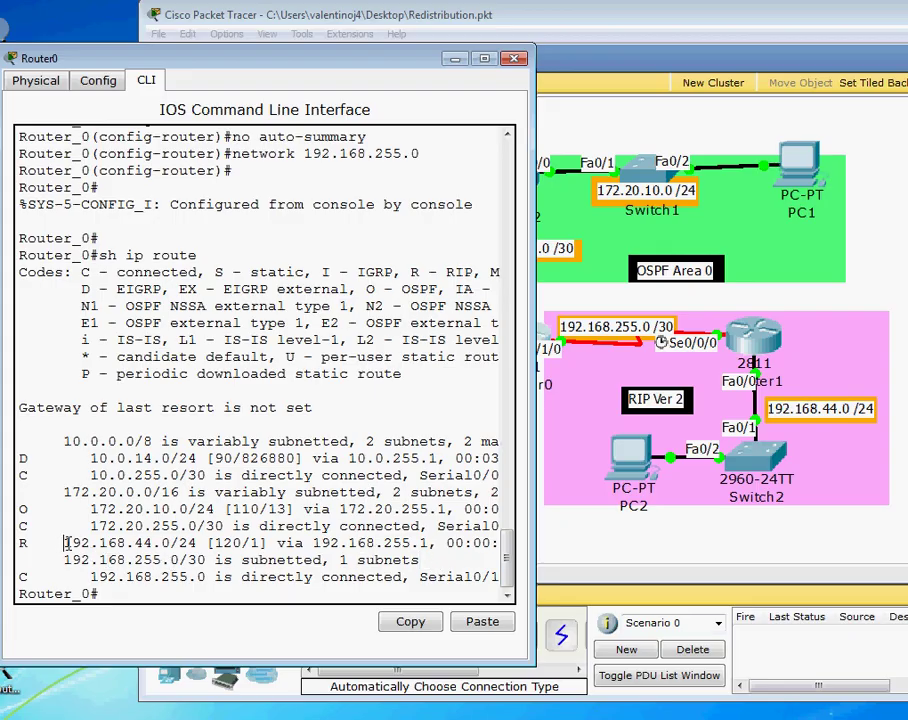
left_click_drag(66, 543, 430, 542)
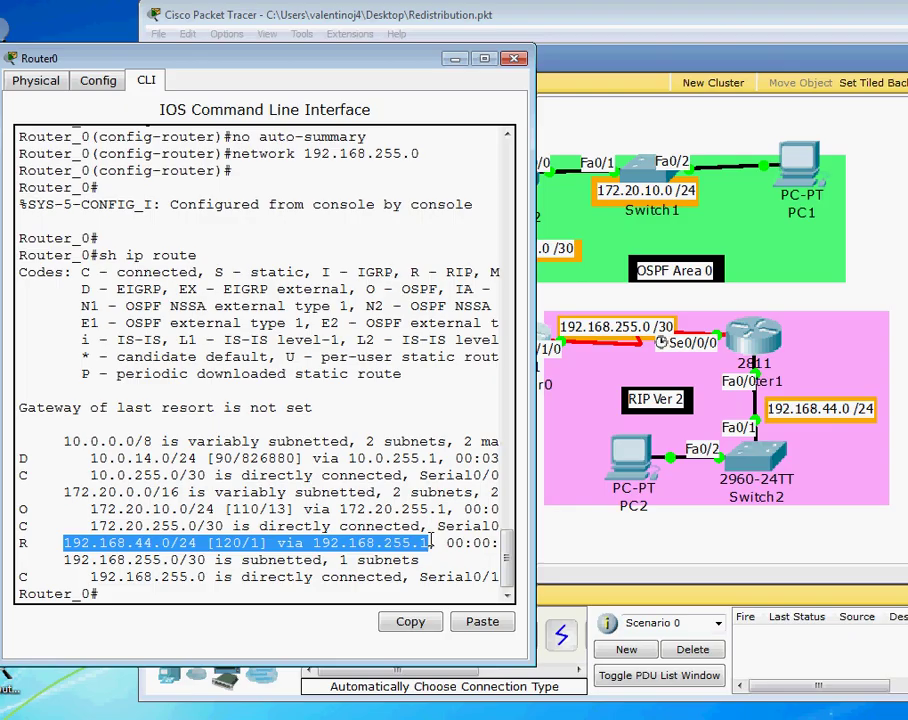
left_click(397, 550)
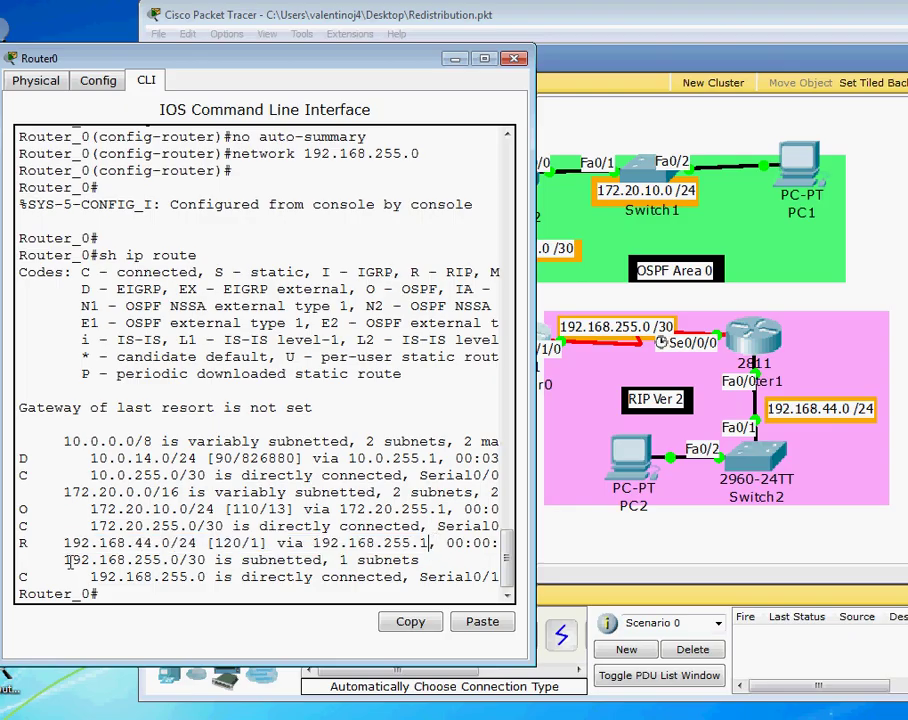
left_click_drag(71, 559, 413, 560)
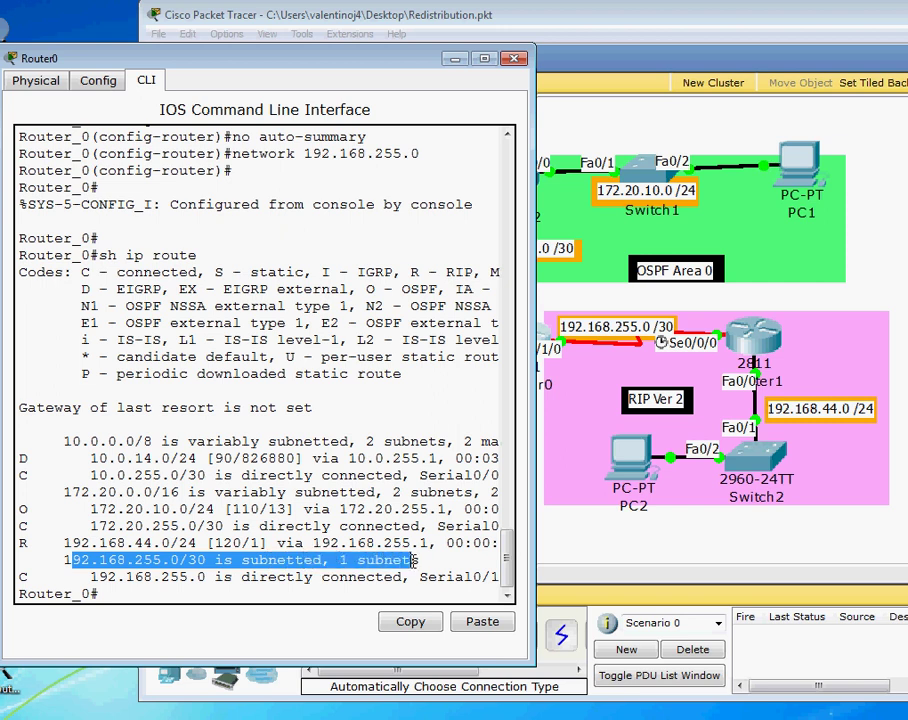
left_click(413, 560)
left_click_drag(91, 576, 230, 577)
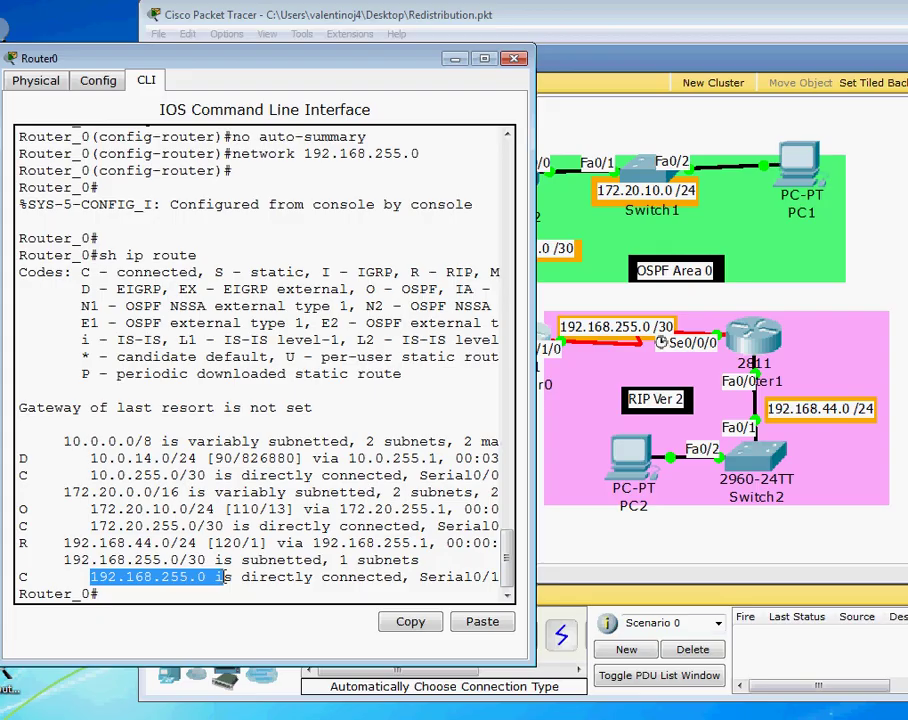
left_click(259, 562)
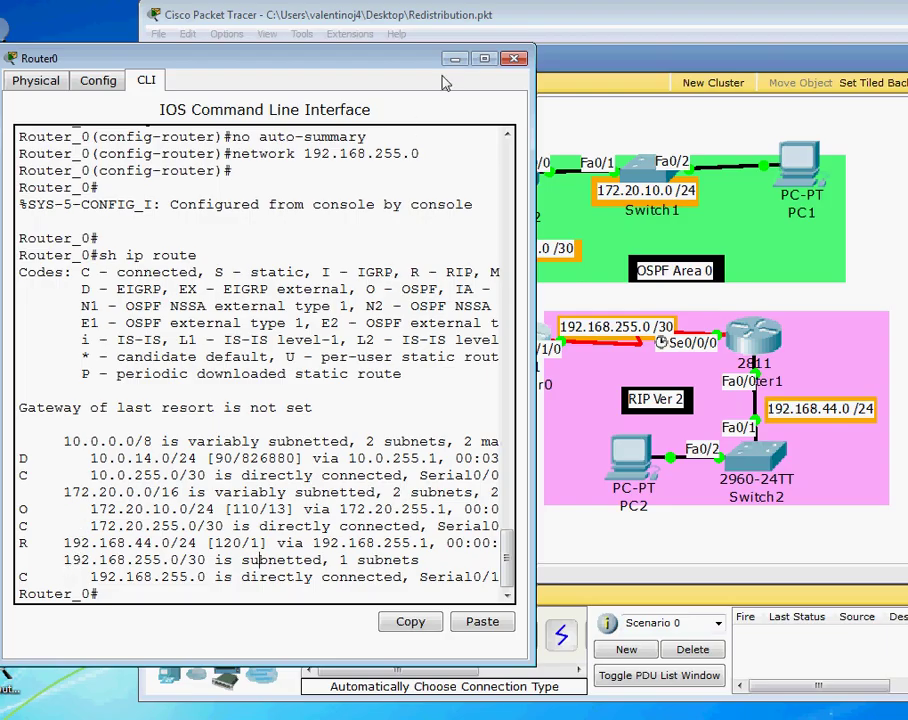
mouse_move(395, 71)
left_mouse_down()
mouse_move(421, 66)
mouse_move(407, 70)
left_mouse_up()
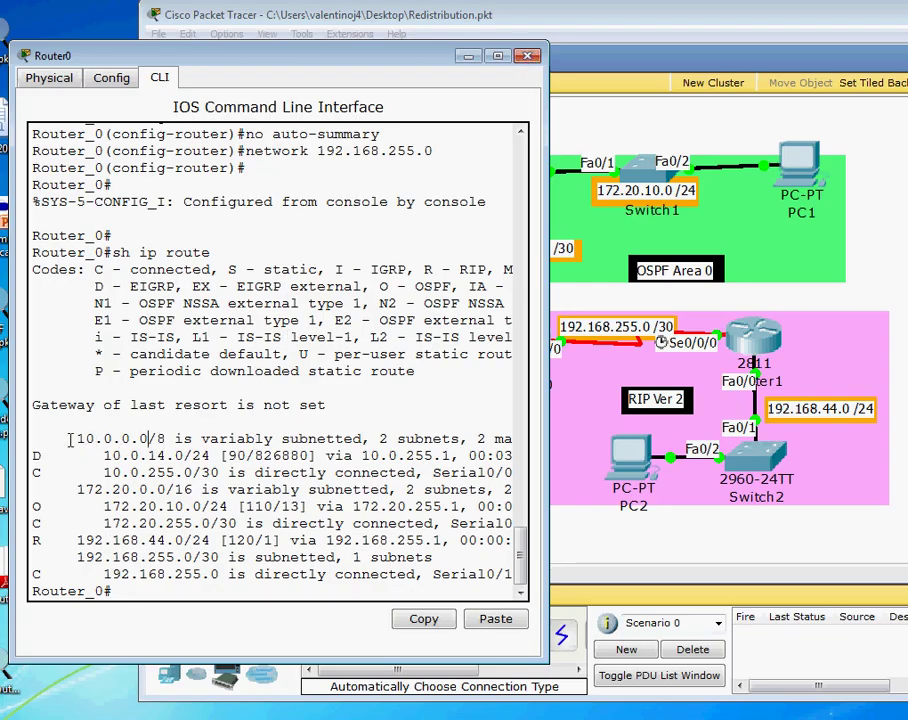
left_click_drag(72, 438, 38, 473)
left_click_drag(33, 507, 37, 542)
- Close Router0's console and send a simple test packet from Router1 to Router2, which fails
left_click(529, 56)
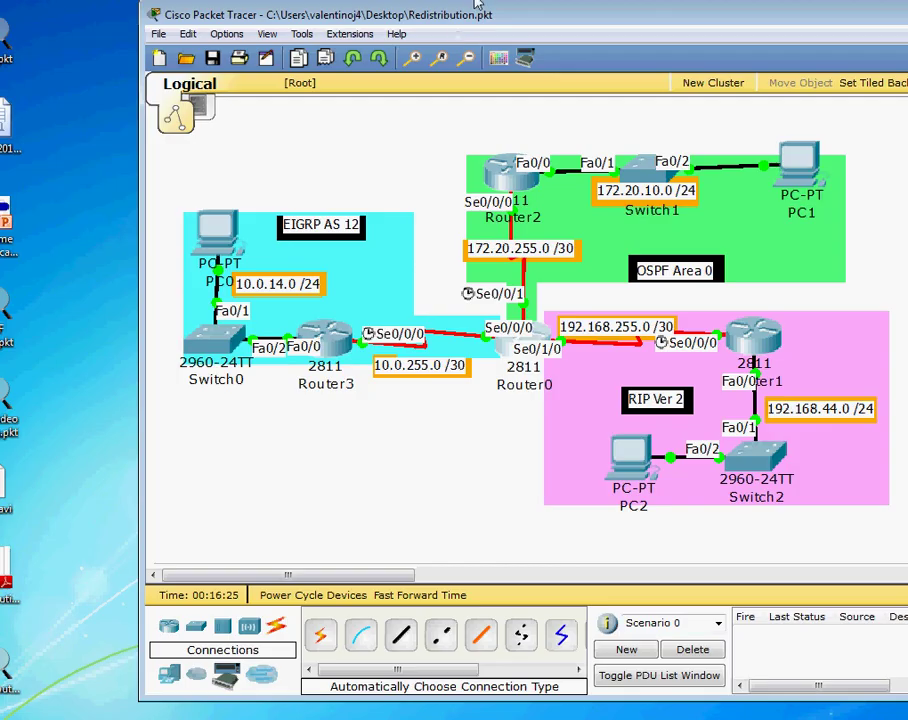
left_click_drag(470, 18, 437, 21)
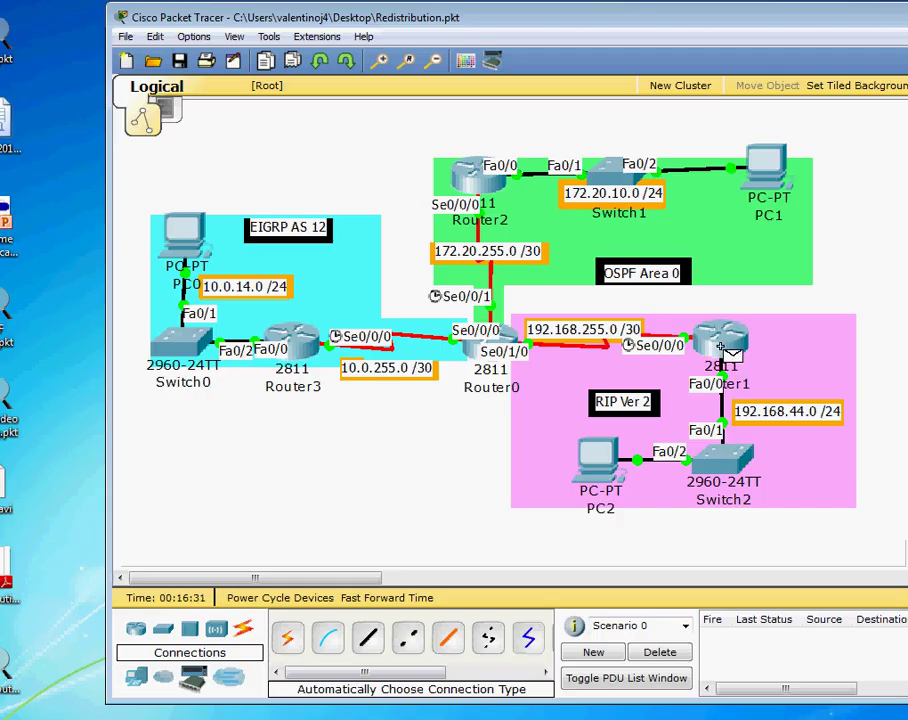
left_click(480, 180)
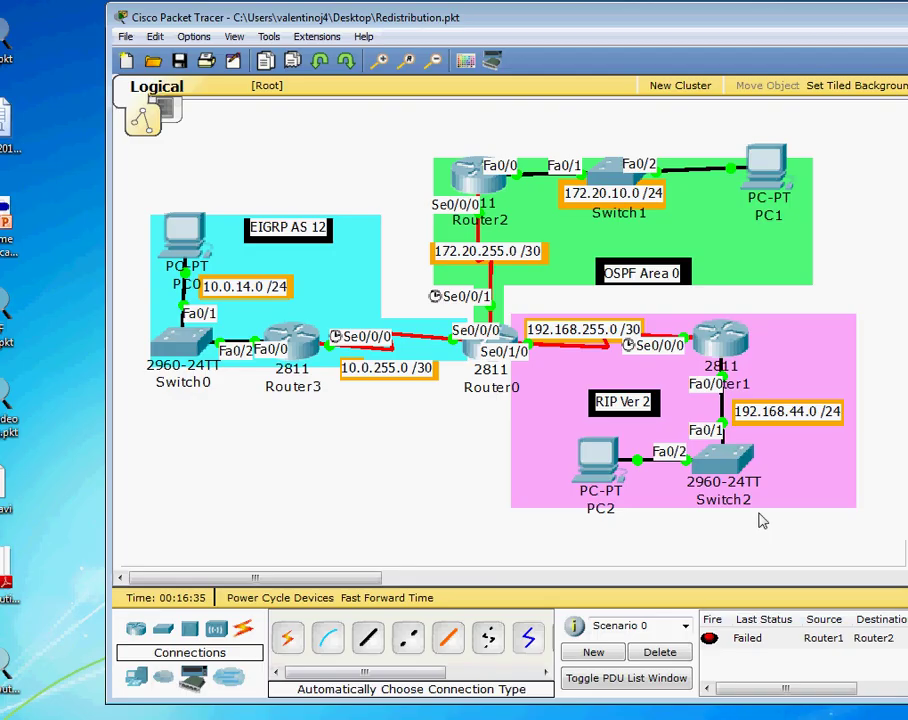
- Run sh ip route on Router1, showing only connected 192.168.44.0/24 and 192.168.255.0/30, then close it
left_click(720, 340)
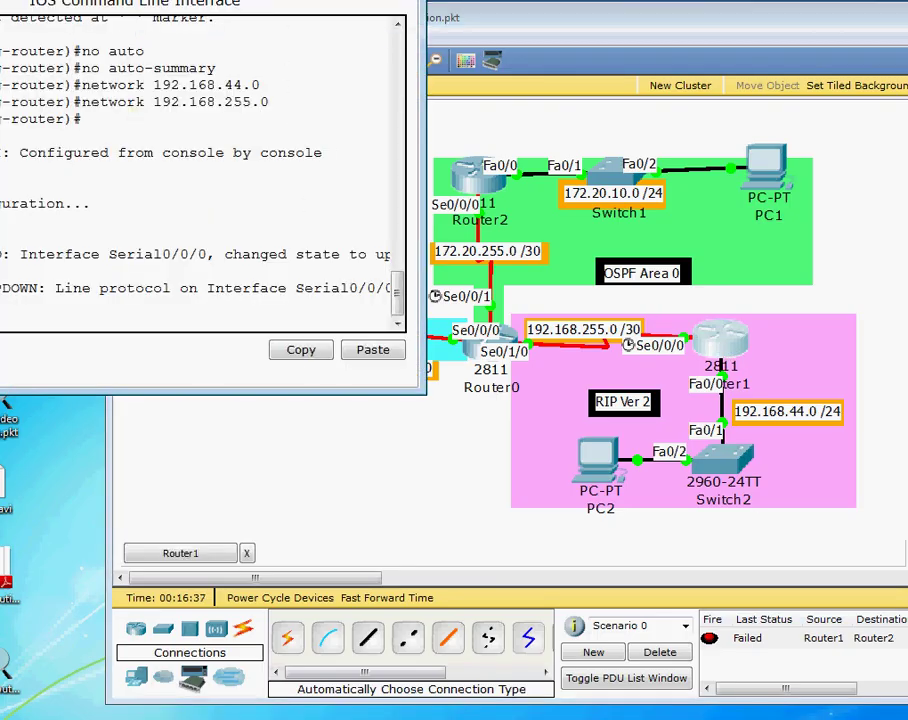
left_click_drag(127, 0, 606, 156)
key("Return")
key("Return")
type("sh ip r")
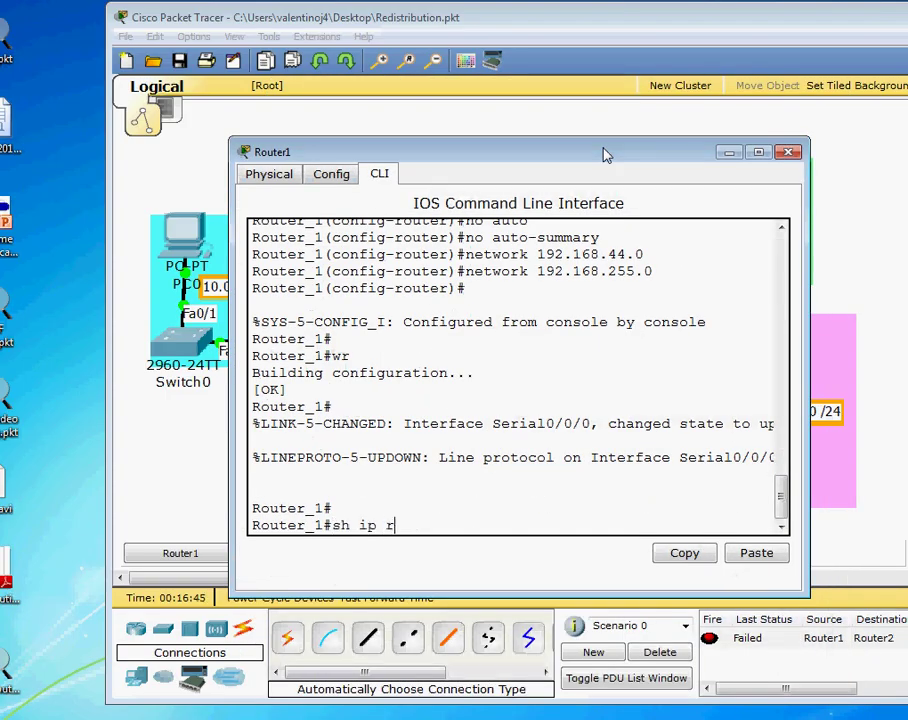
type("oute")
key("Return")
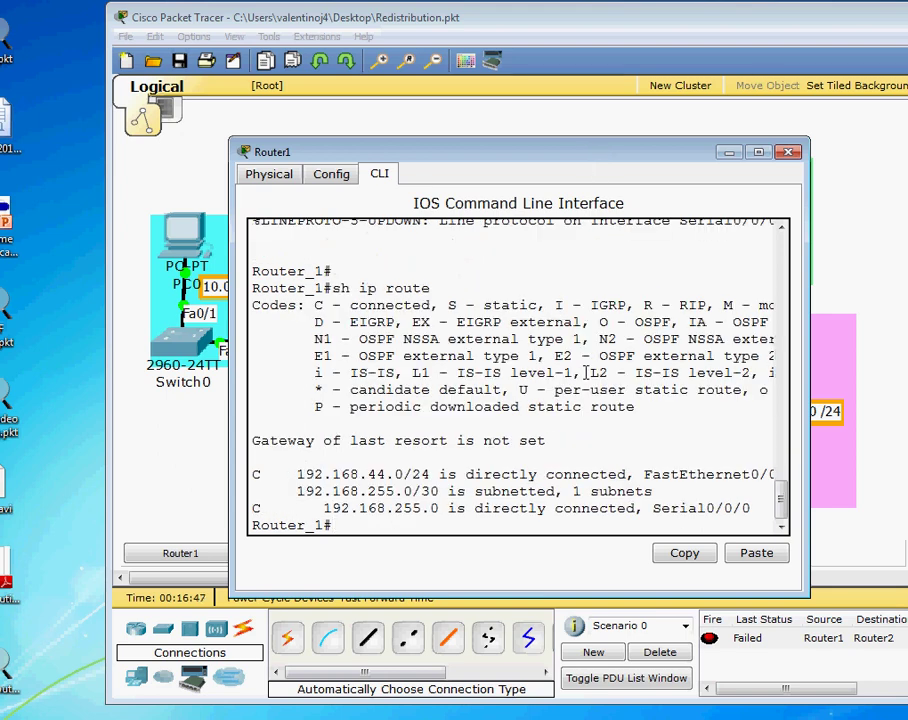
left_click_drag(549, 161, 486, 398)
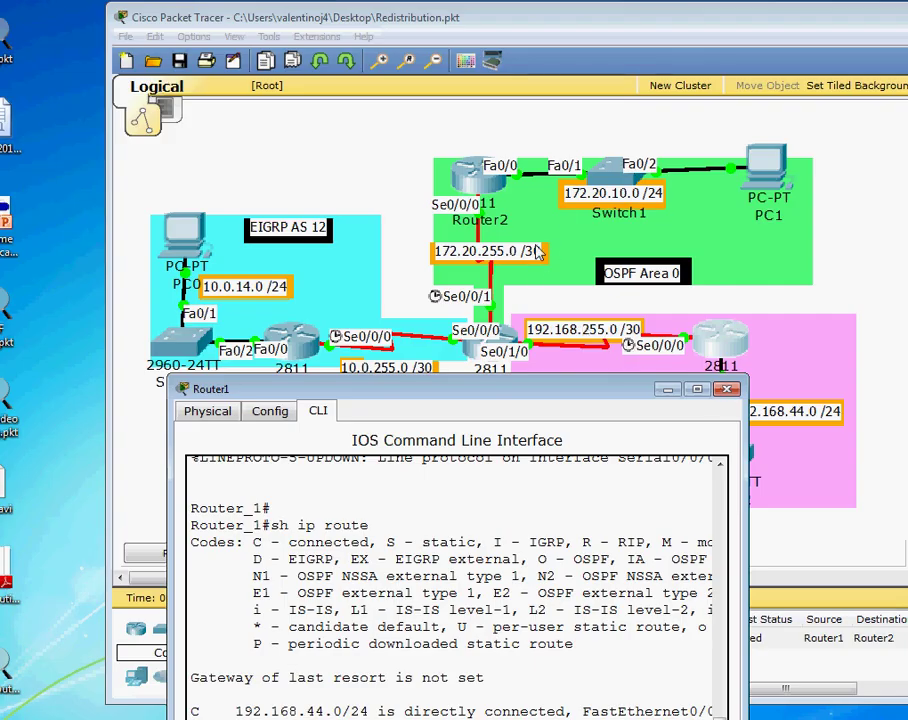
left_click(727, 389)
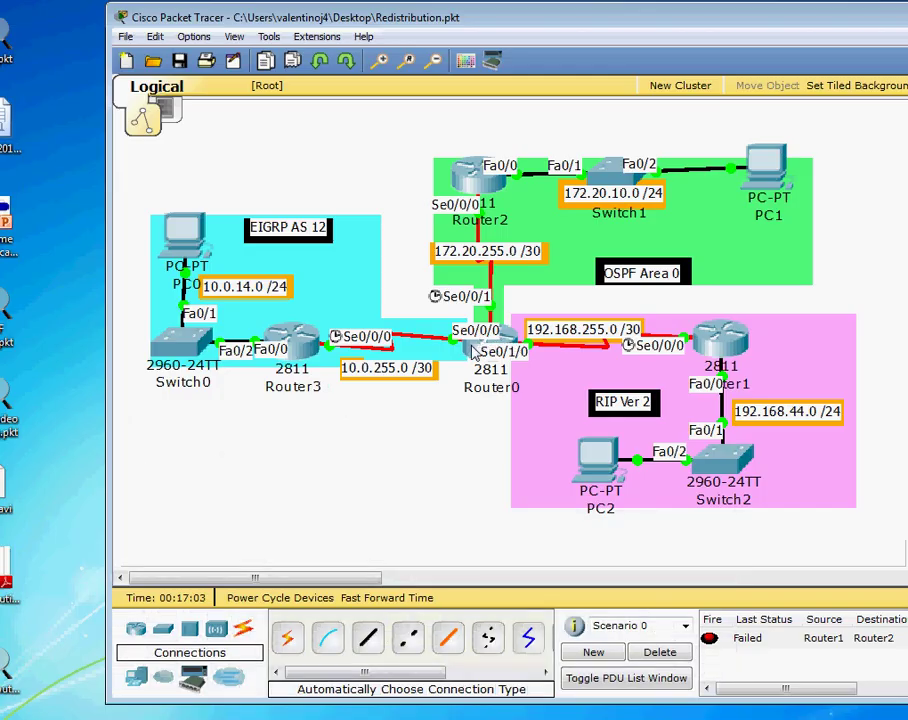
- On Router0's CLI, enter config t and then router rip
left_click(472, 347)
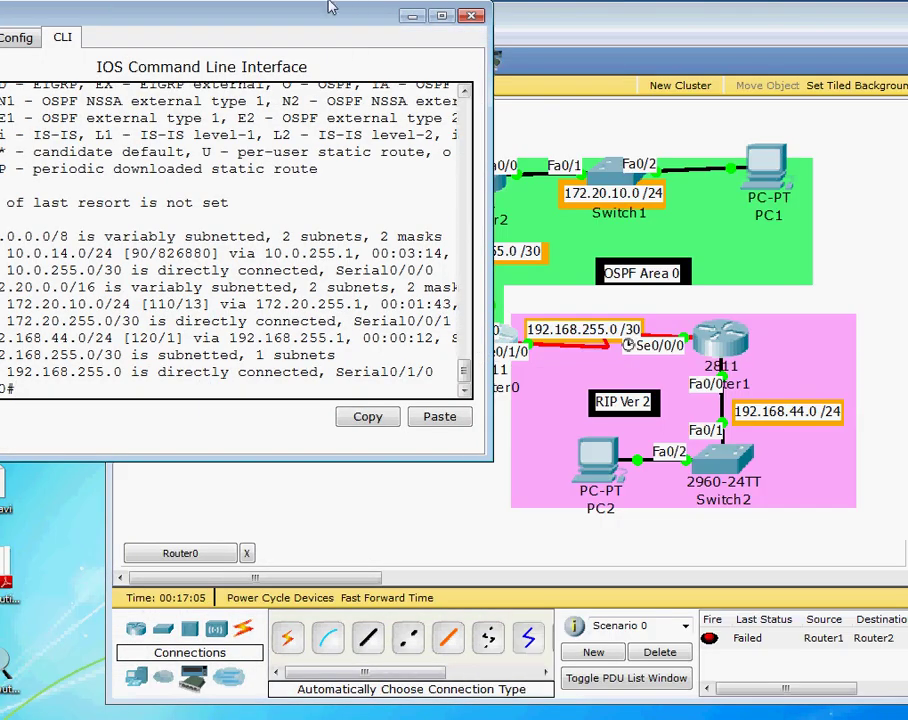
left_click_drag(330, 22, 647, 261)
type("config ")
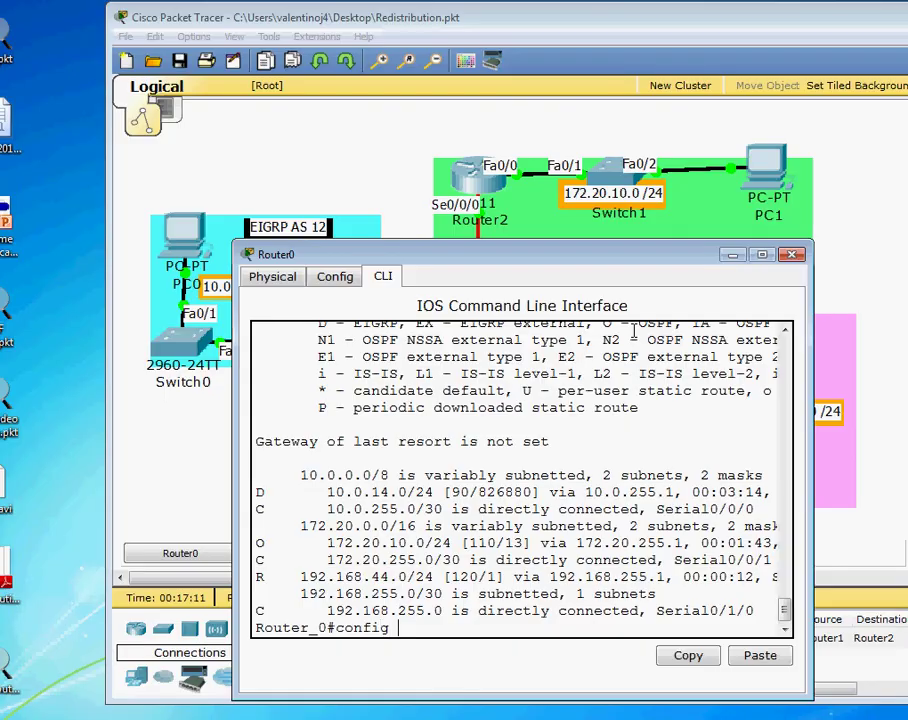
type("t")
key("Return")
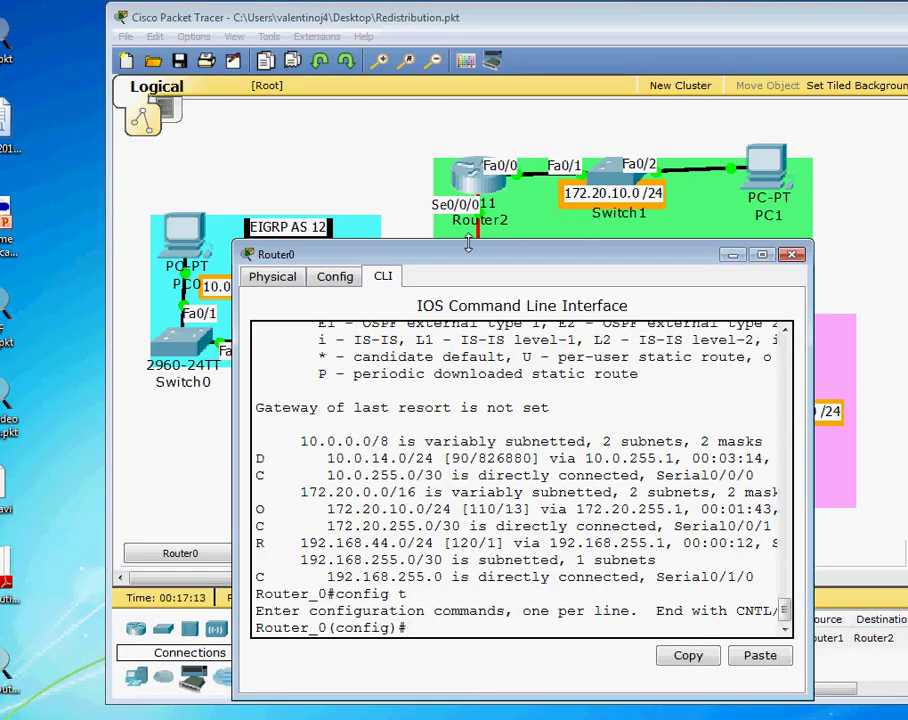
left_click_drag(471, 252, 433, 122)
type("router")
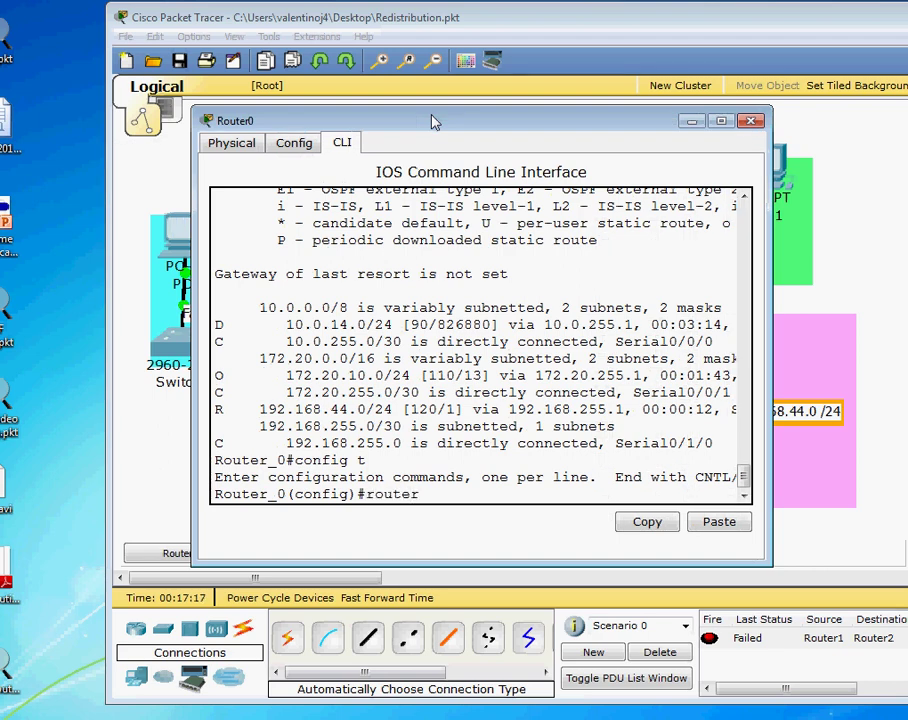
type(" rip")
key("Return")
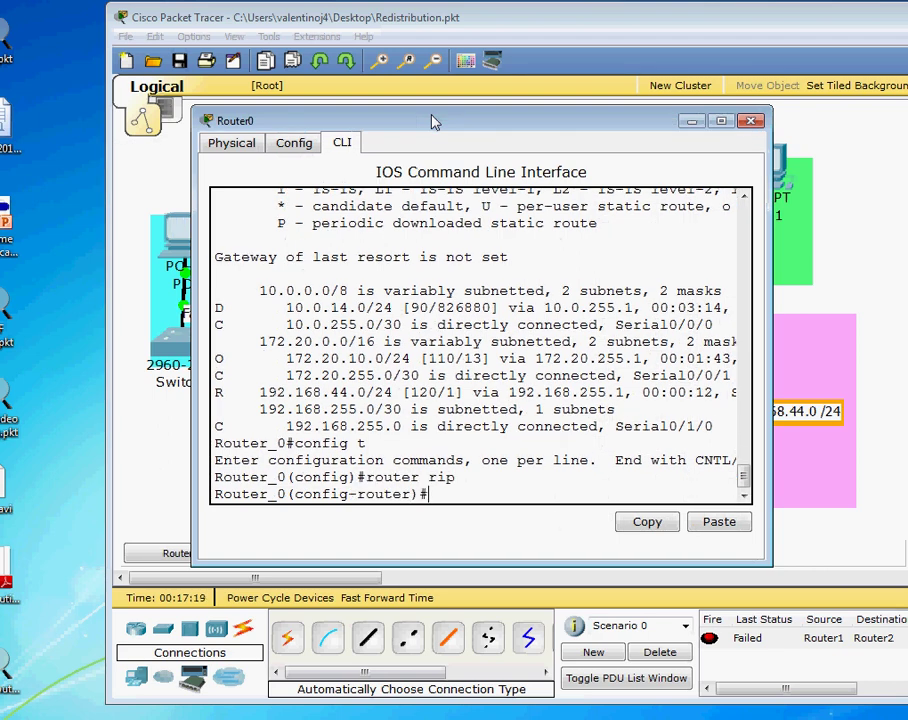
left_click_drag(433, 121, 565, 298)
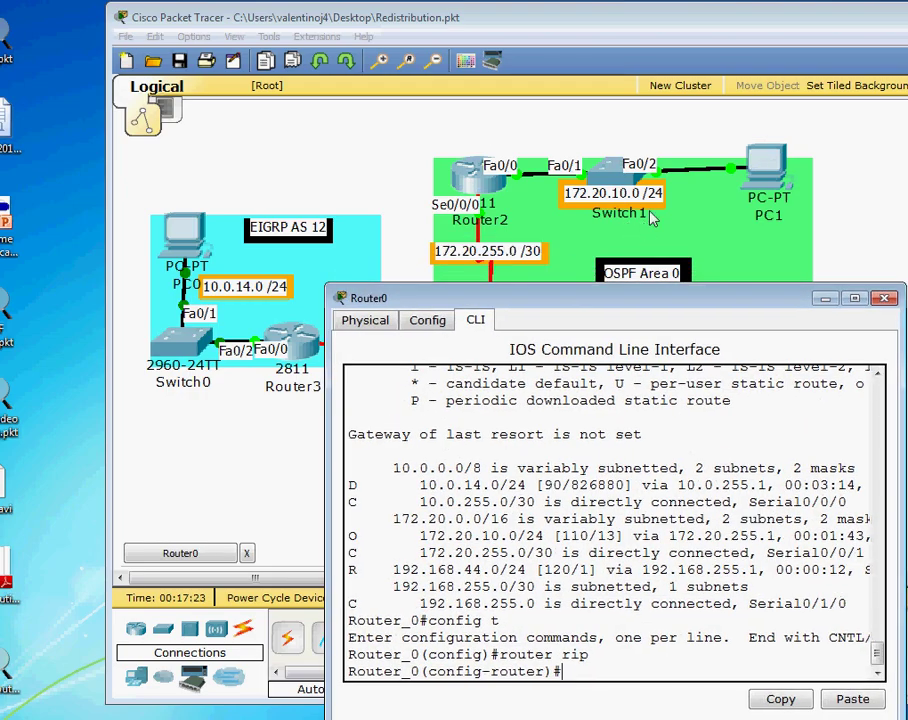
left_click_drag(658, 302, 610, 290)
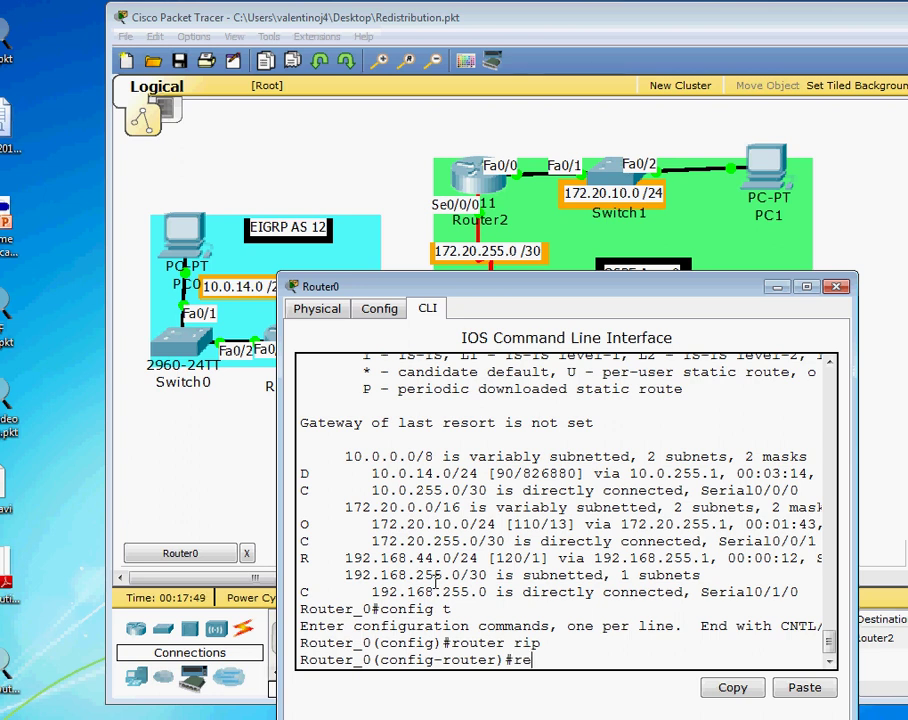
- Under router rip, redistribute OSPF 10 with metric 1, using ? to check options
key("Tab")
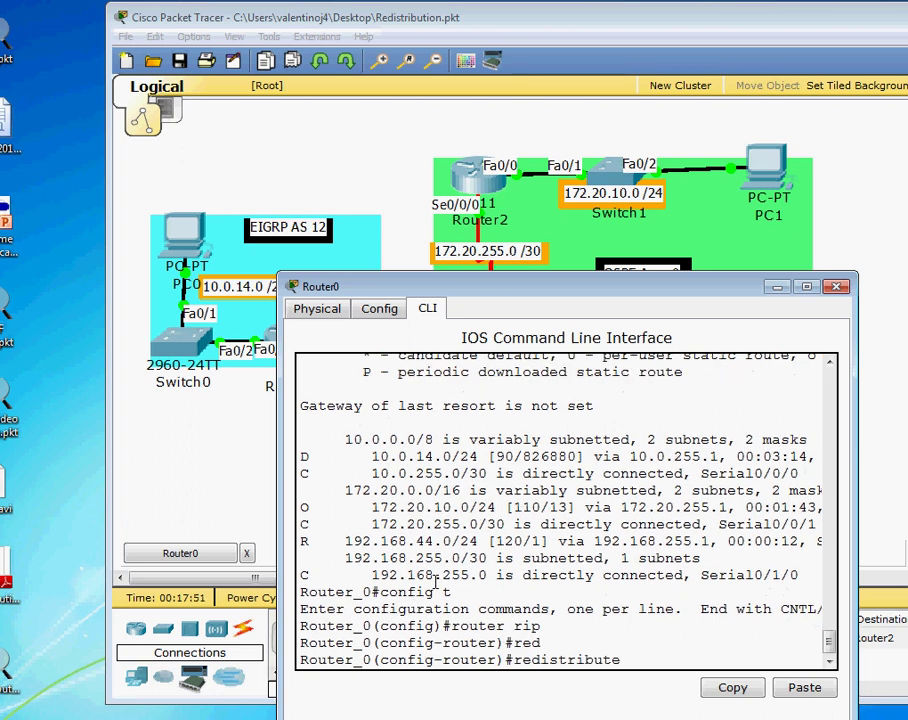
left_click_drag(548, 290, 472, 288)
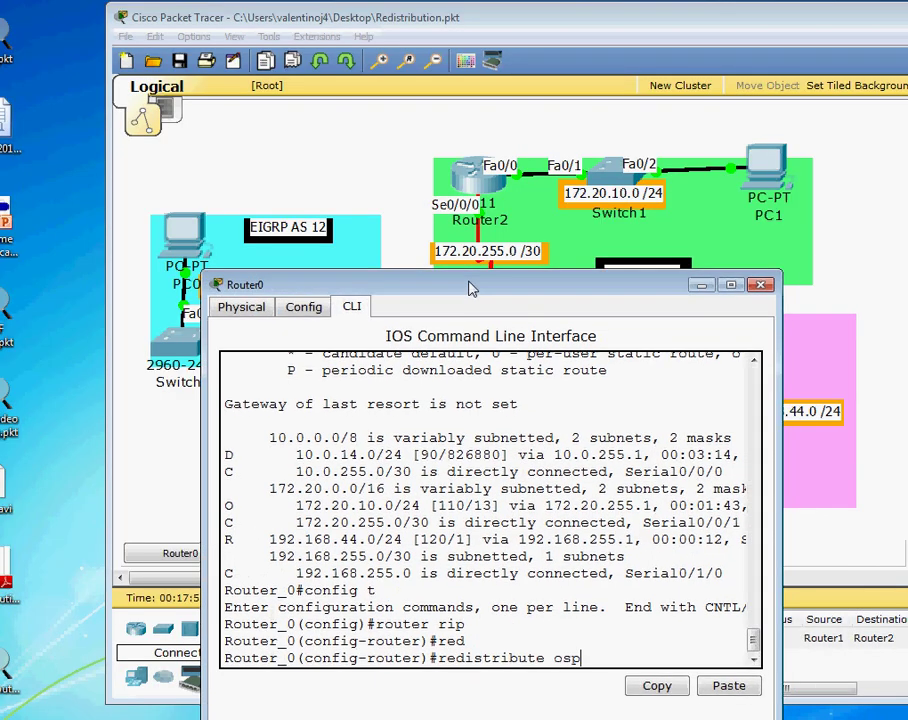
left_click_drag(472, 288, 454, 285)
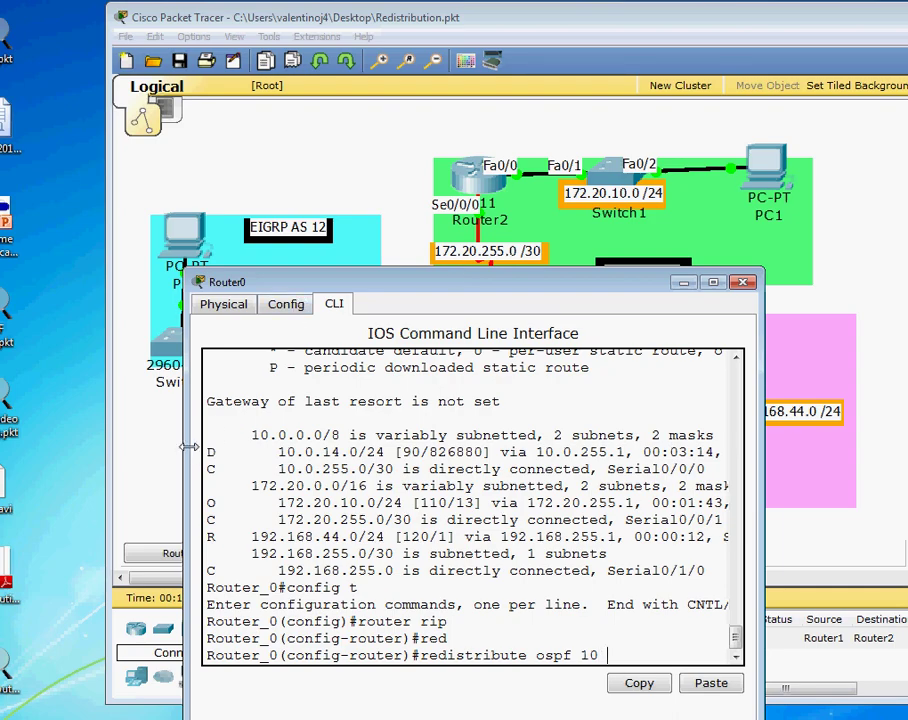
left_click_drag(189, 447, 82, 459)
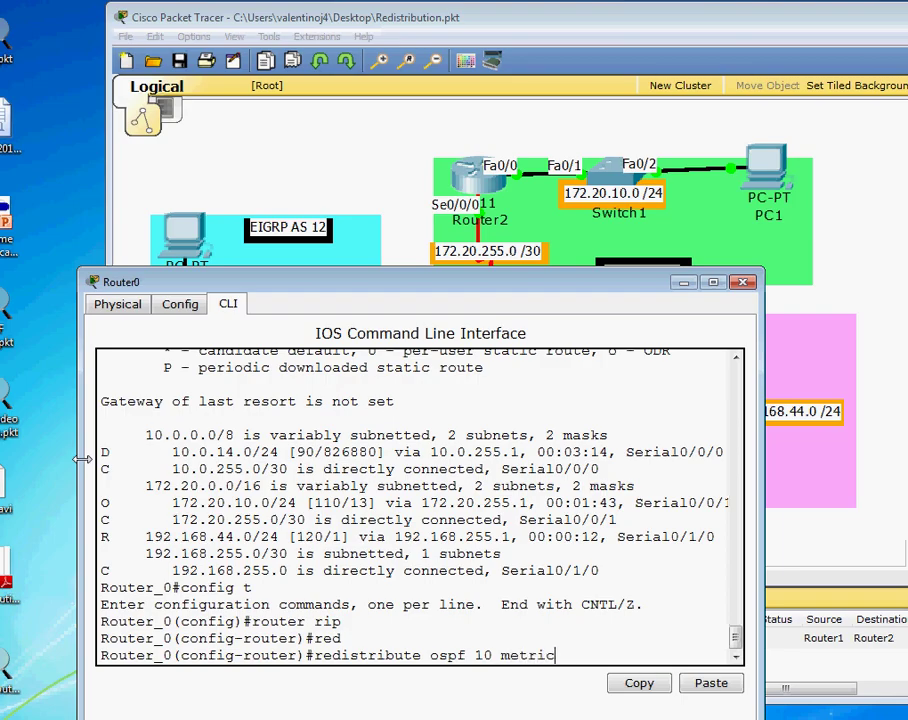
type("?")
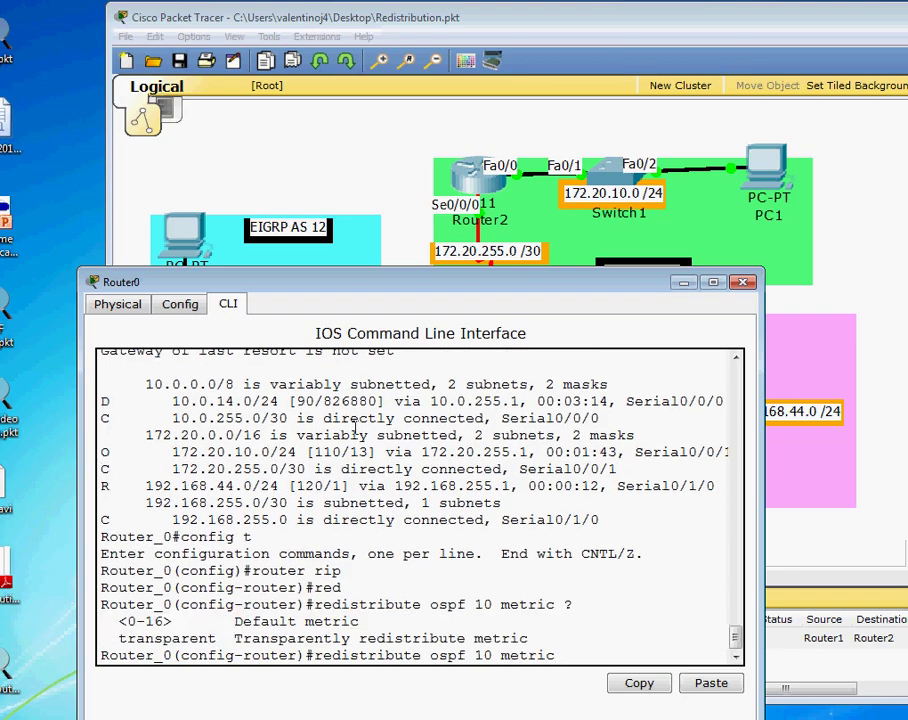
left_click_drag(505, 290, 519, 346)
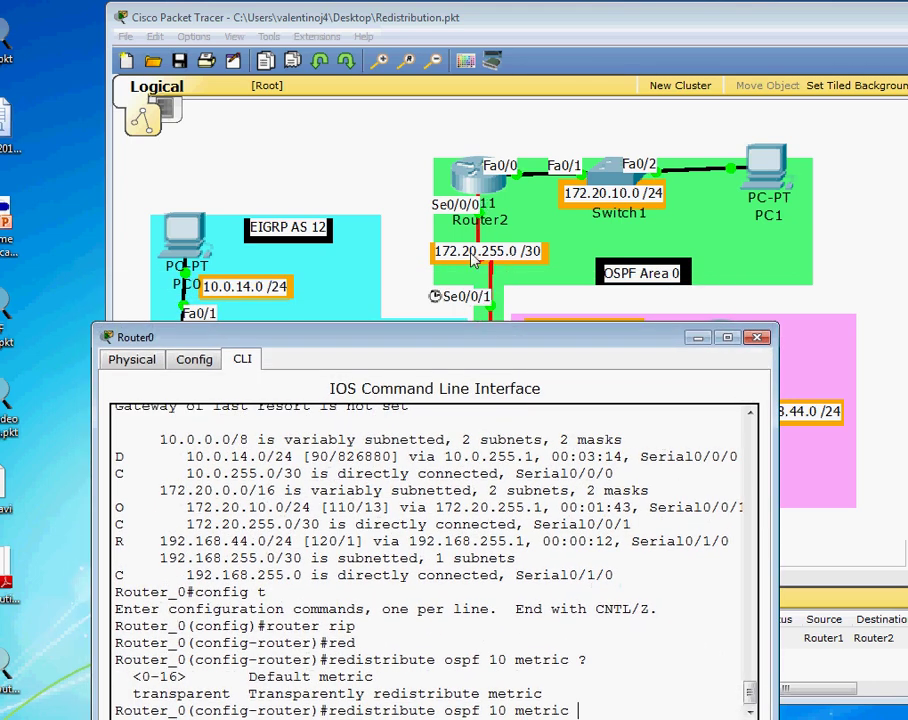
left_click_drag(495, 337, 508, 212)
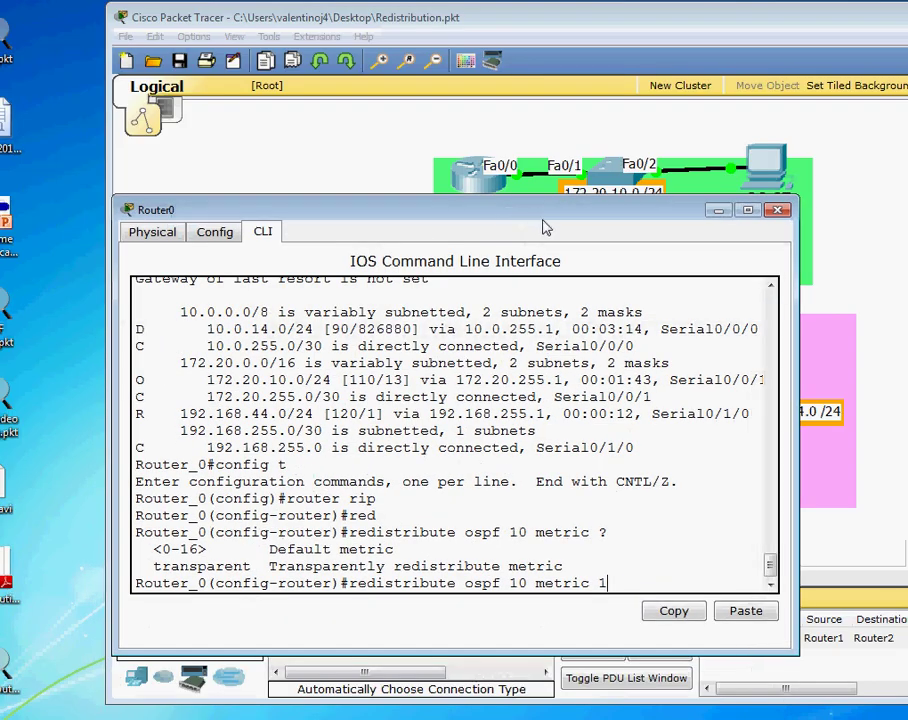
key("Return")
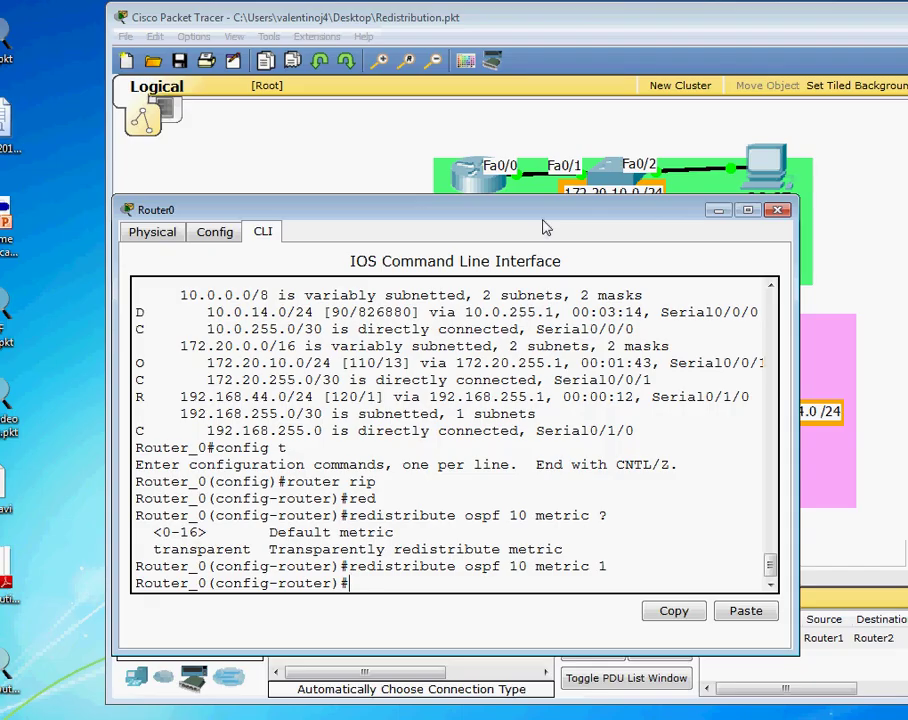
- Edit the recalled command to redistribute EIGRP 12 into RIP with metric 1
left_click_drag(517, 217, 675, 390)
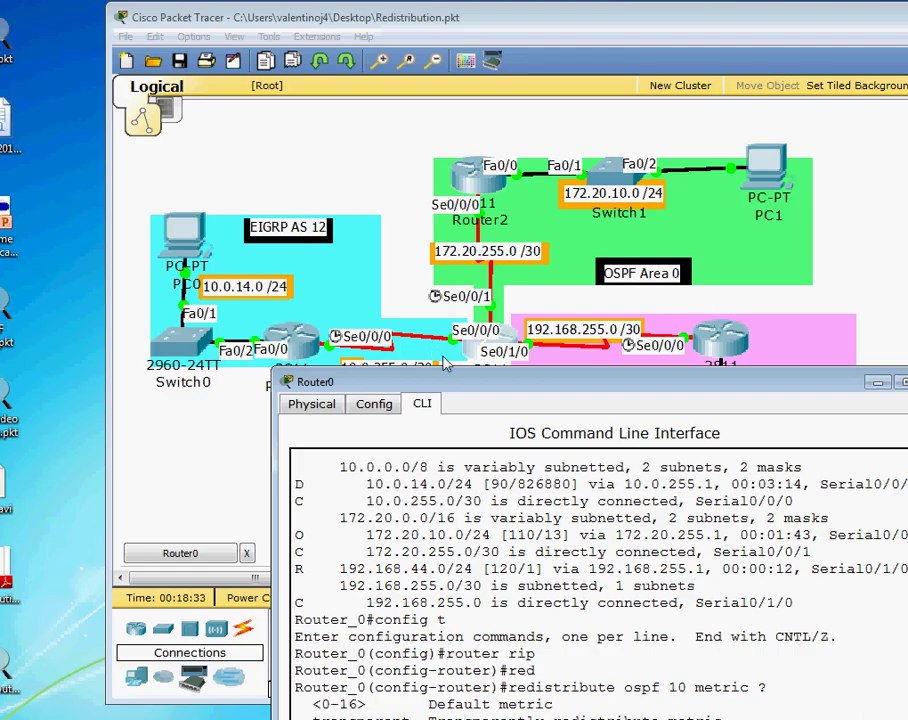
left_click_drag(479, 381, 388, 221)
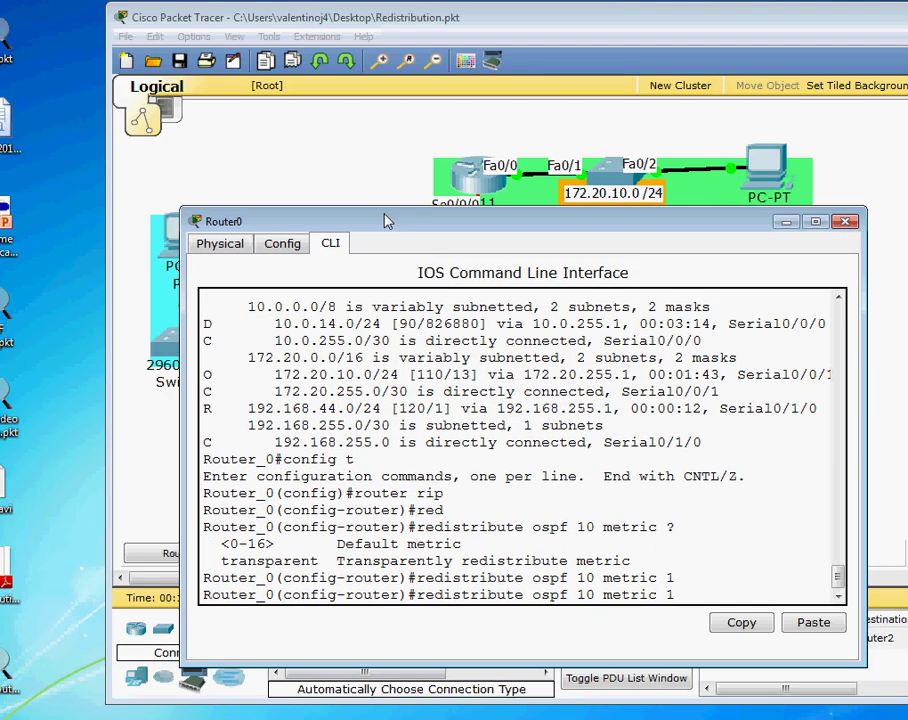
key("BackSpace")
key("BackSpace")
key("BackSpace")
key("BackSpace")
key("BackSpace")
key("BackSpace")
key("BackSpace")
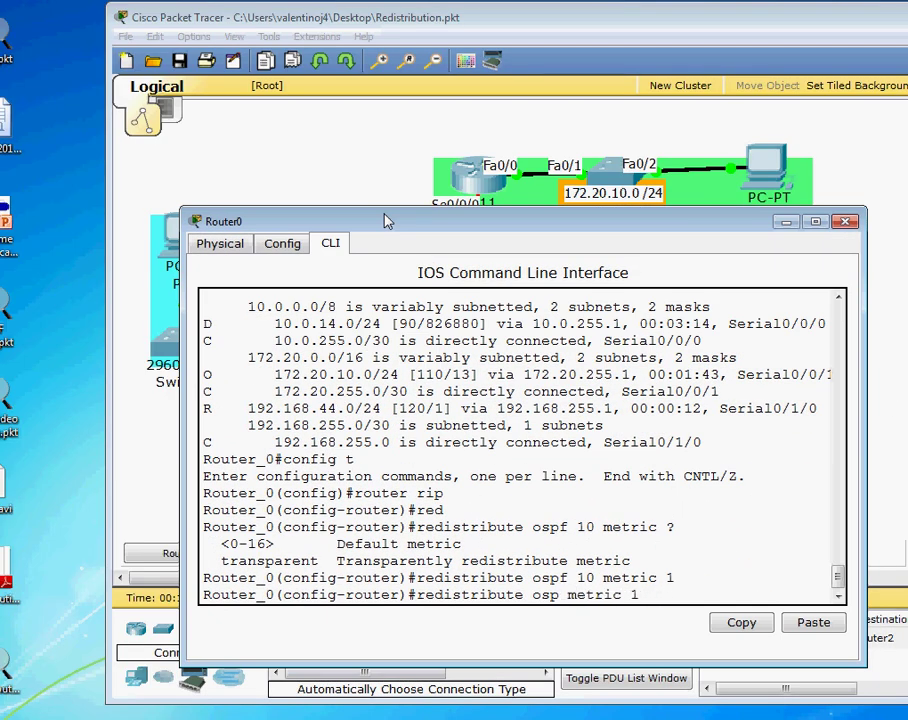
type("eigrp 12")
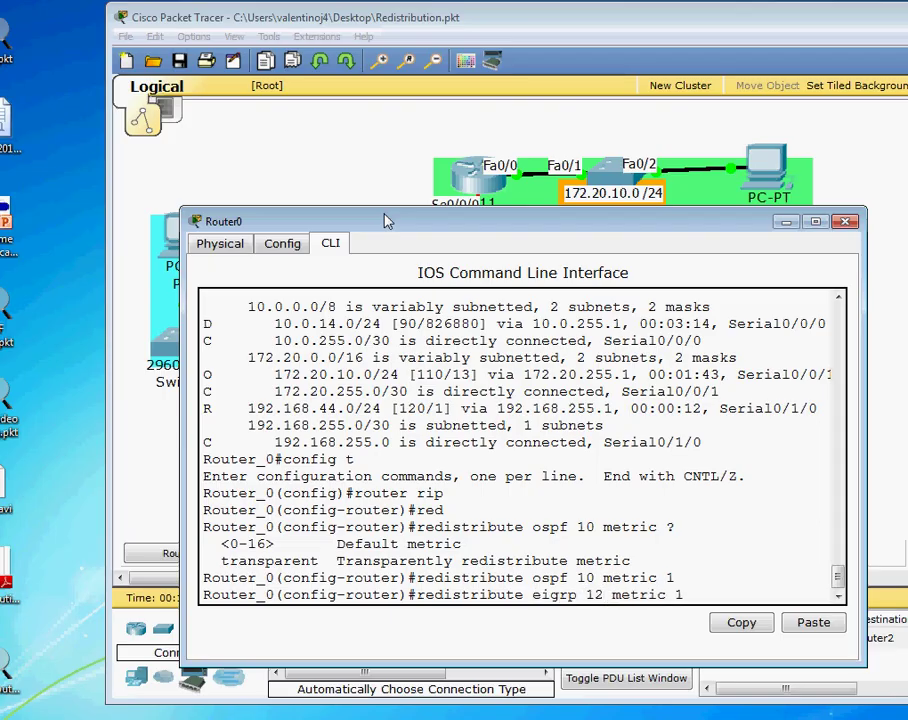
key("Return")
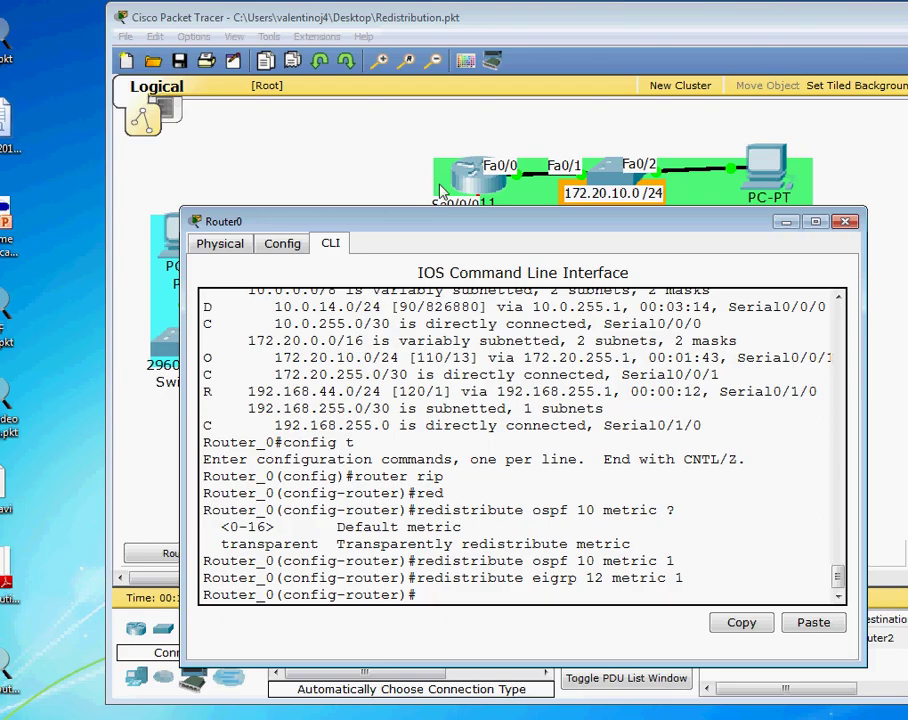
- Leave configuration mode, save Router0's configuration with wr, and close its console
left_click_drag(449, 232, 421, 279)
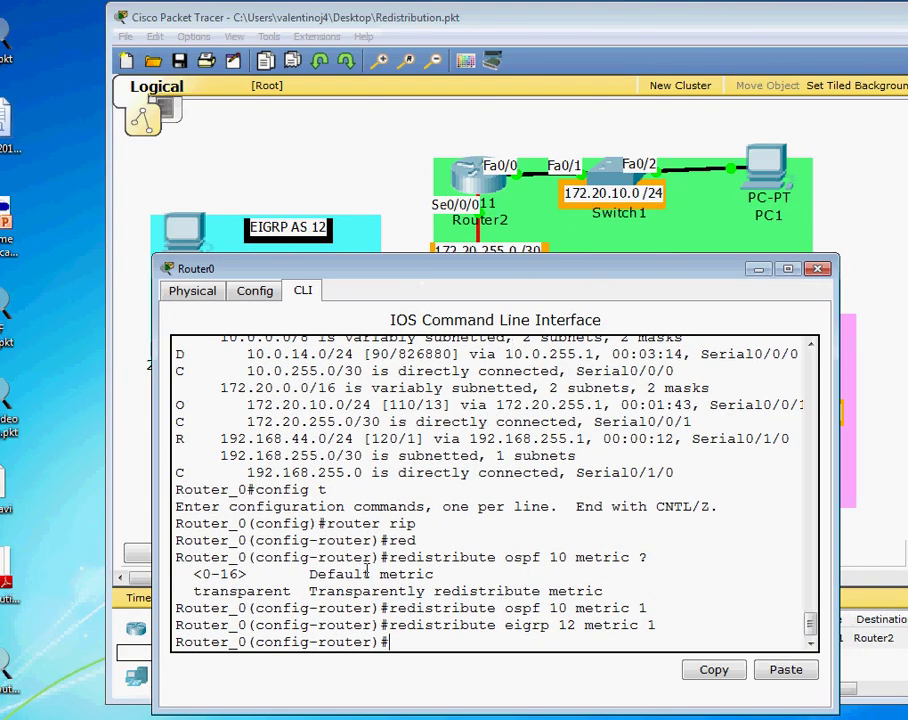
key("ctrl+z")
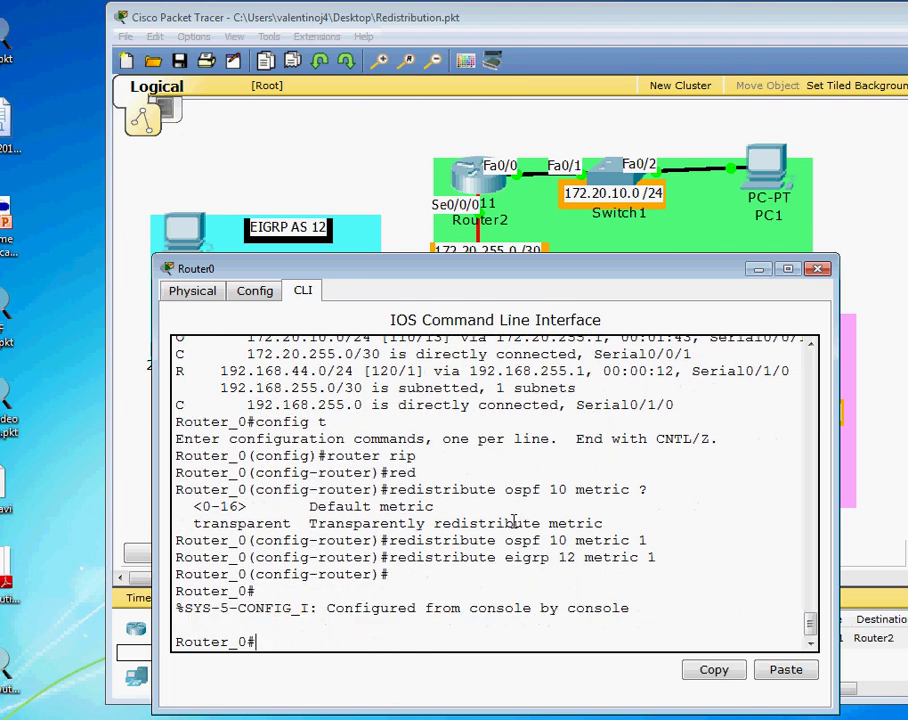
type("wr")
key("Return")
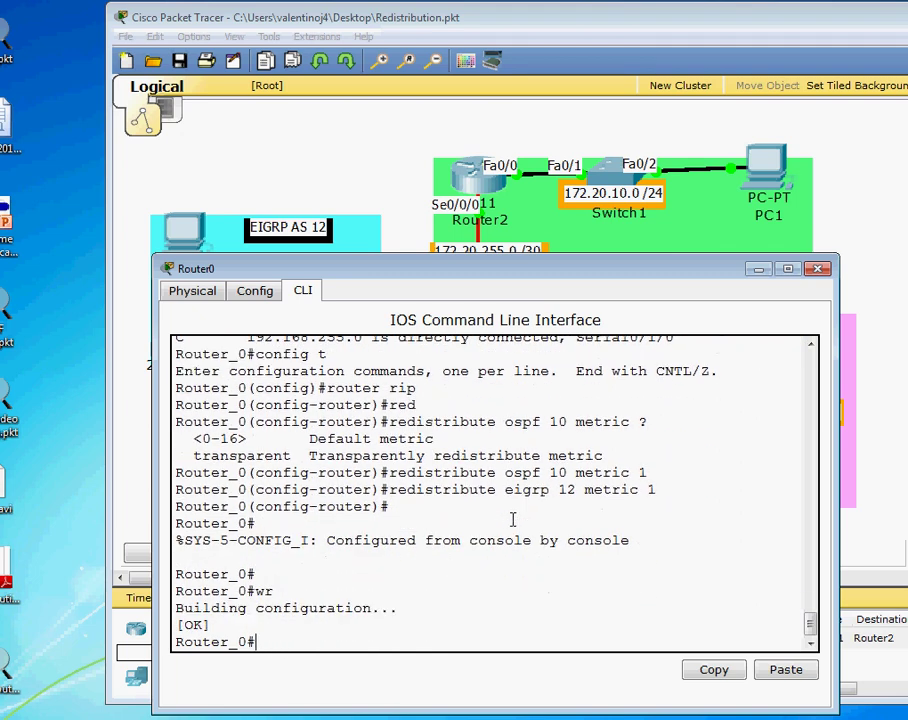
left_click(818, 268)
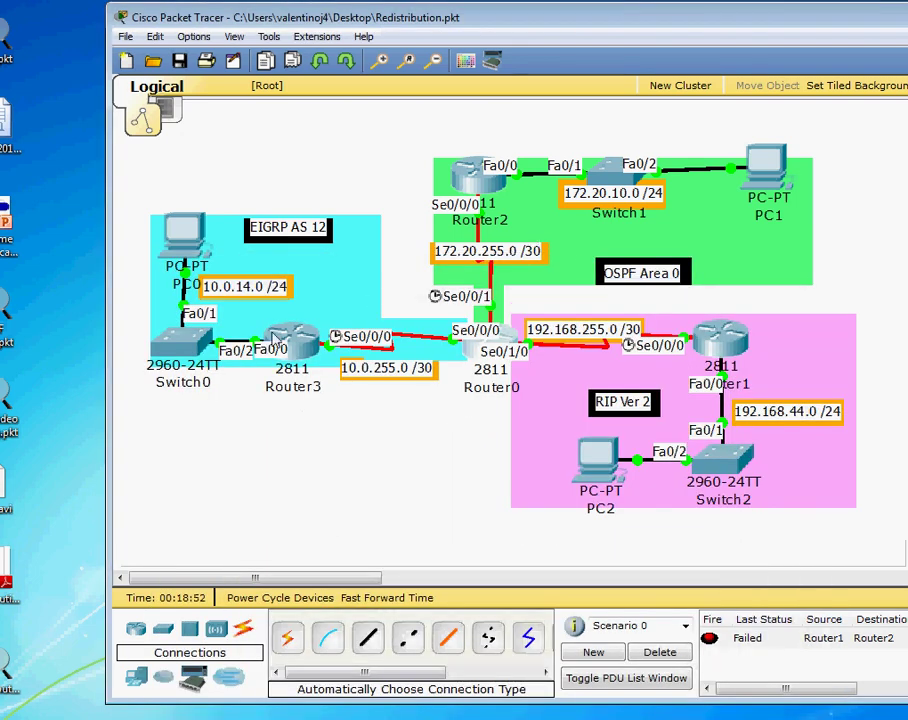
- Show Router1's routing table, pointing out 10.x and 172.20.x RIP routes at 120/1, then close it
left_click(722, 345)
left_click_drag(371, 90, 672, 103)
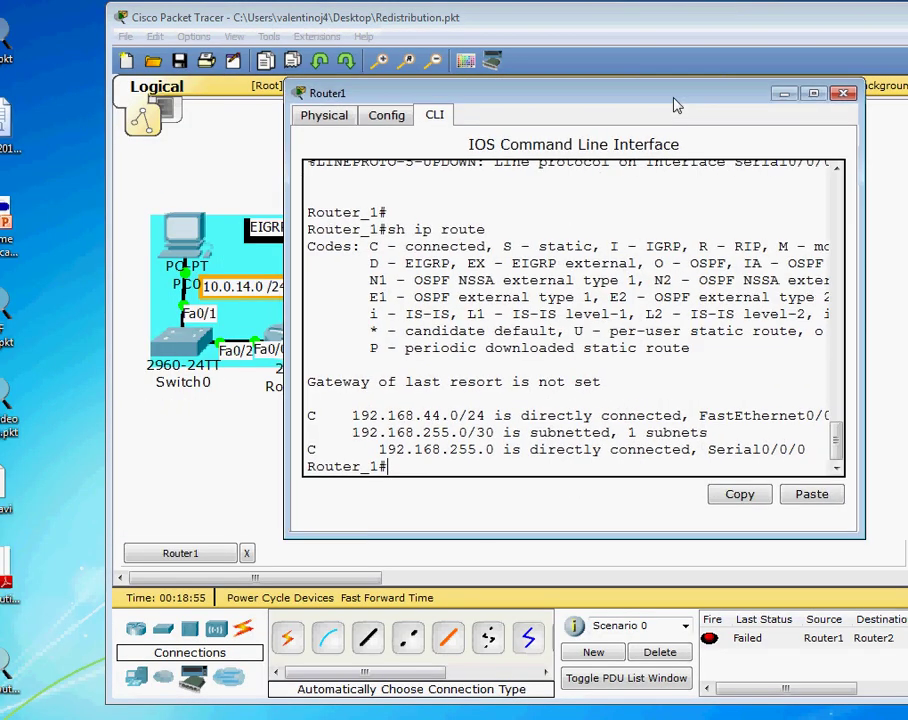
key("Up")
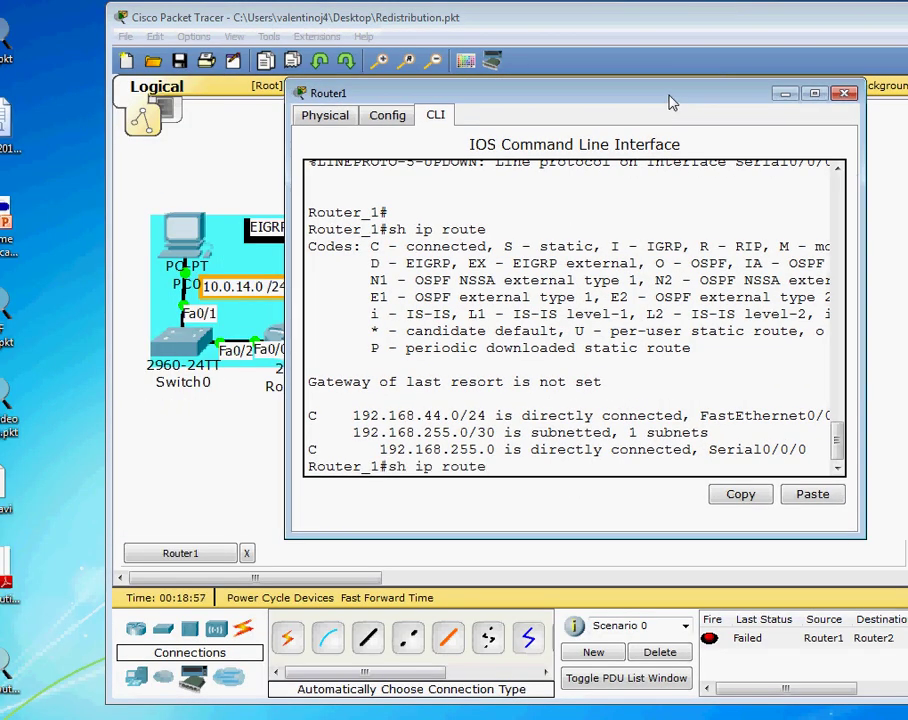
key("Return")
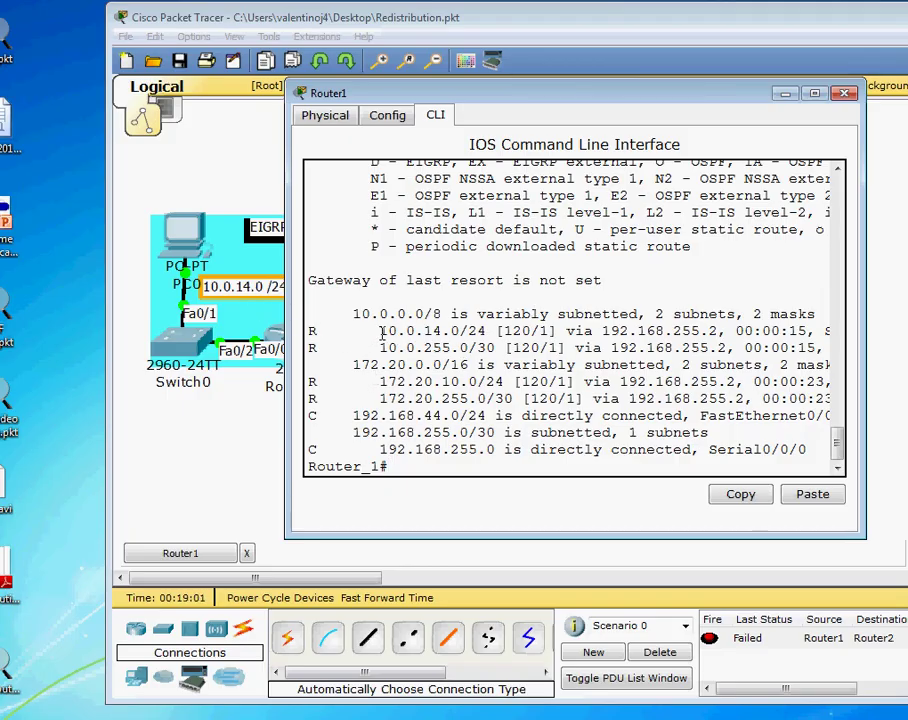
left_click_drag(381, 331, 478, 348)
left_click_drag(381, 383, 500, 402)
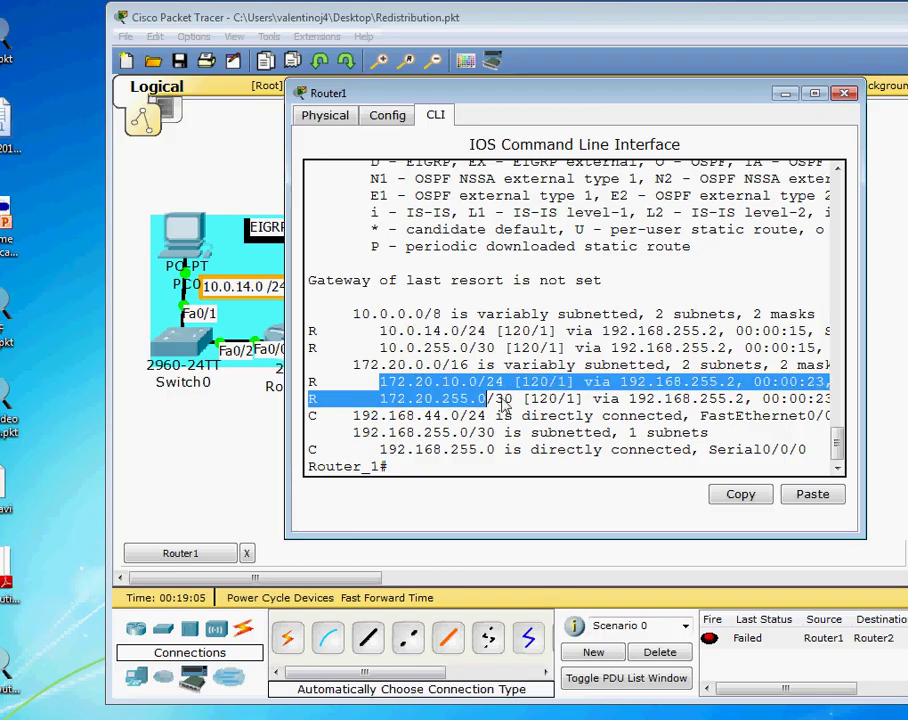
double_click(531, 381)
double_click(543, 398)
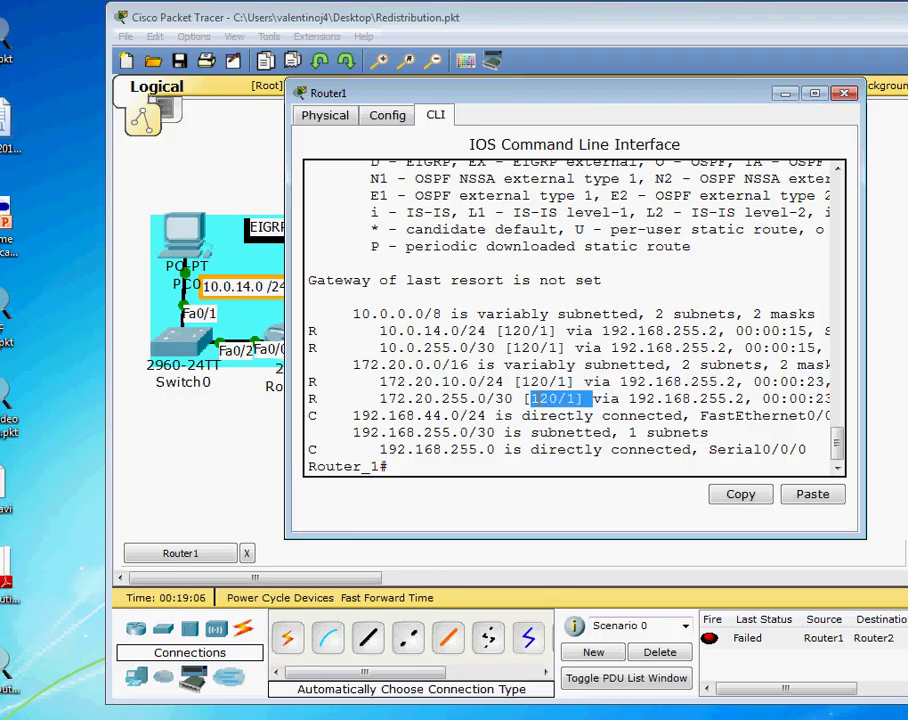
left_click(535, 381)
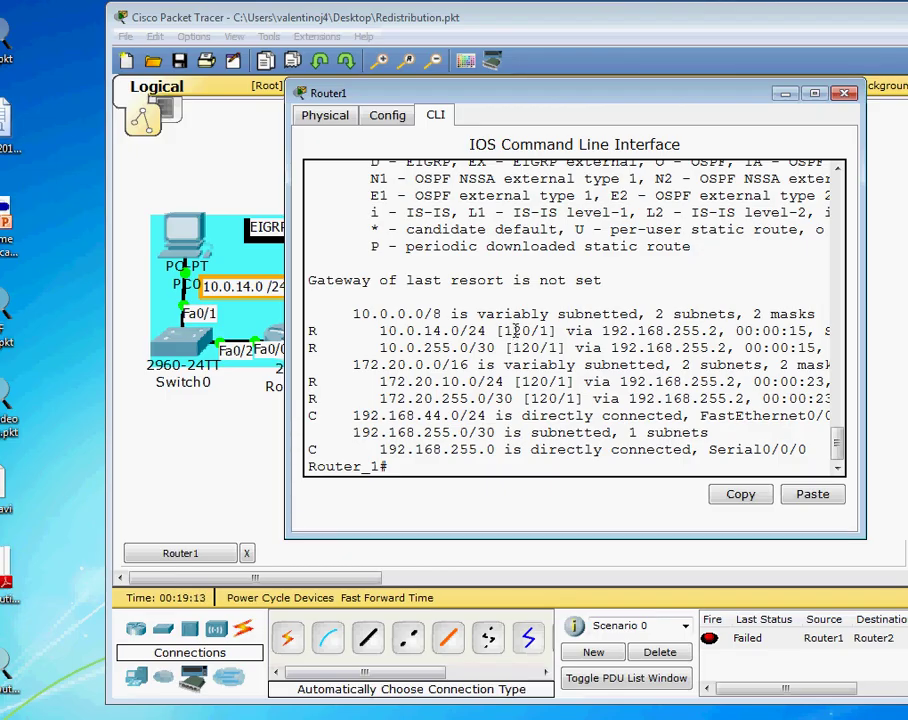
left_click(844, 93)
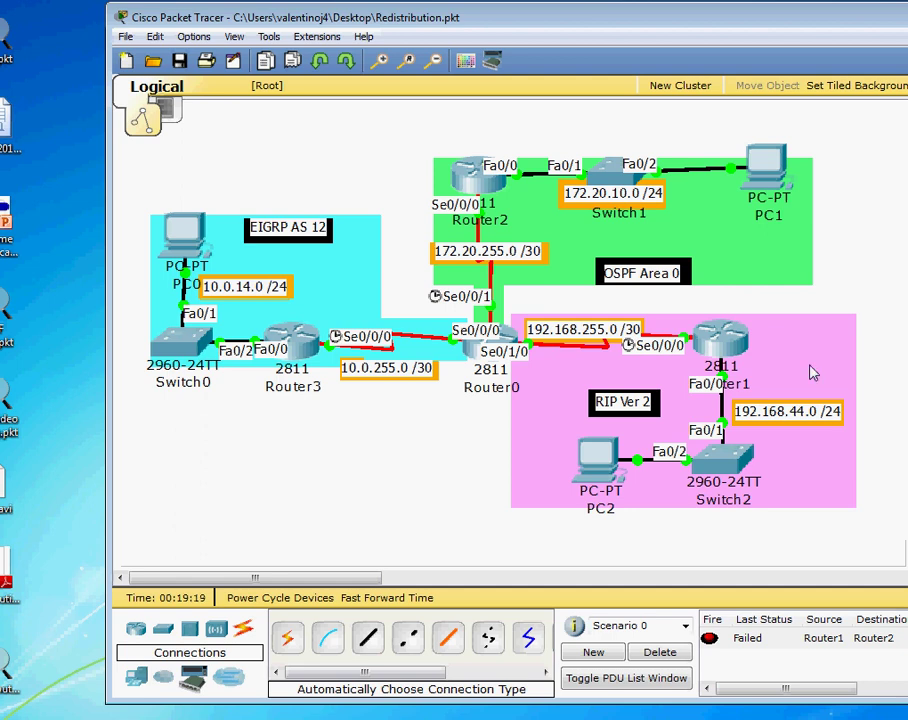
- Send another Router1-to-Router2 test packet, then delete the failed packets from the list
left_click(720, 338)
left_click(490, 177)
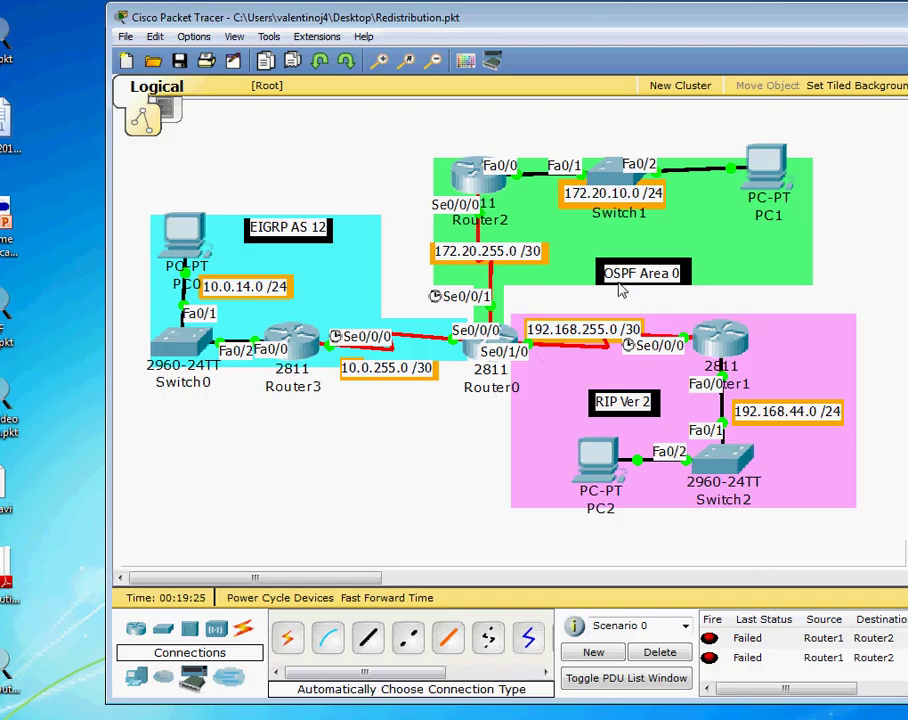
left_click(676, 662)
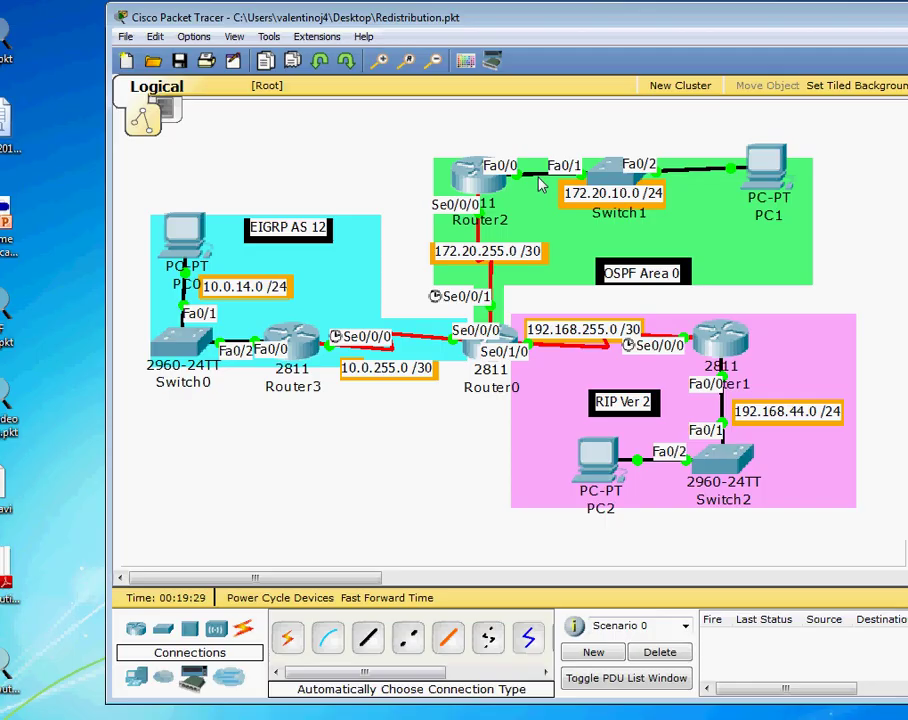
- On Router0's CLI, enter configuration mode and the router ospf 10 process
left_click(481, 352)
left_click_drag(283, 0, 745, 85)
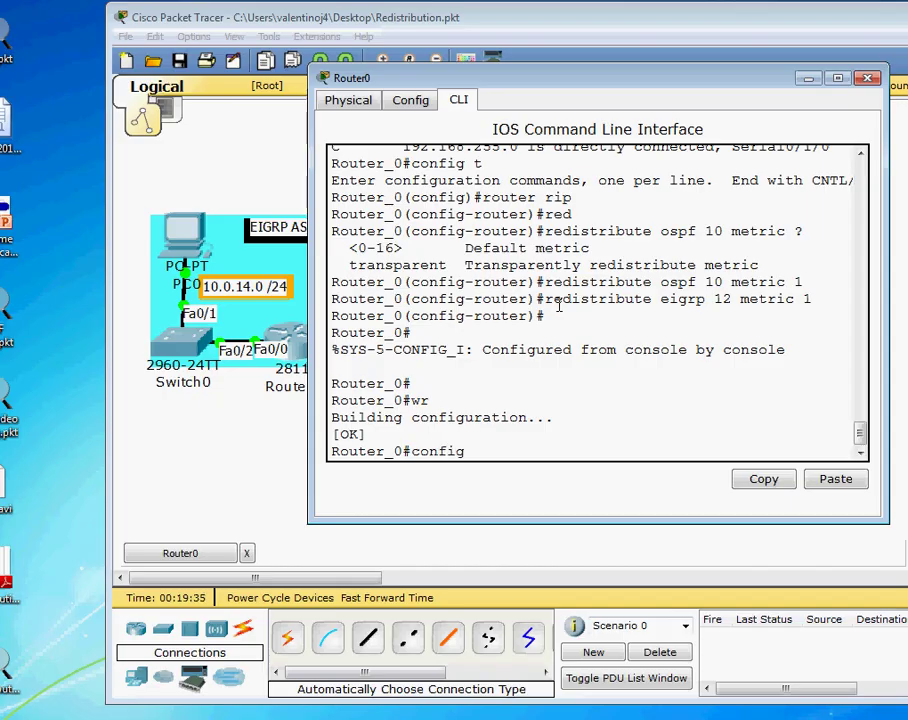
type("t")
key("Return")
type("router ospf ")
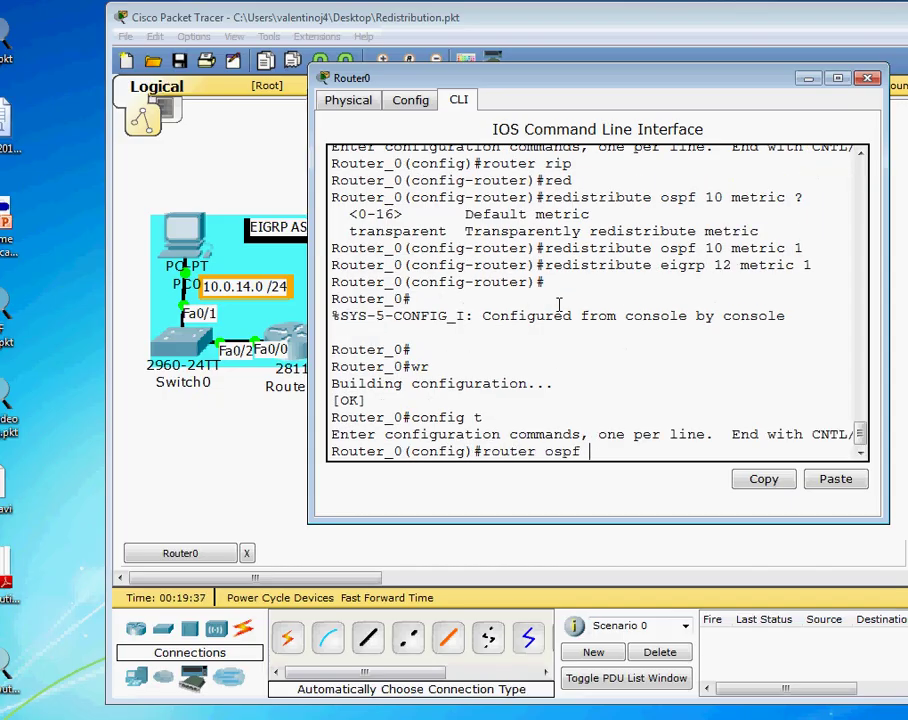
type("10")
key("Return")
- Type redistribute rip ? to list the metric, metric-type, subnets and tag options
type("red")
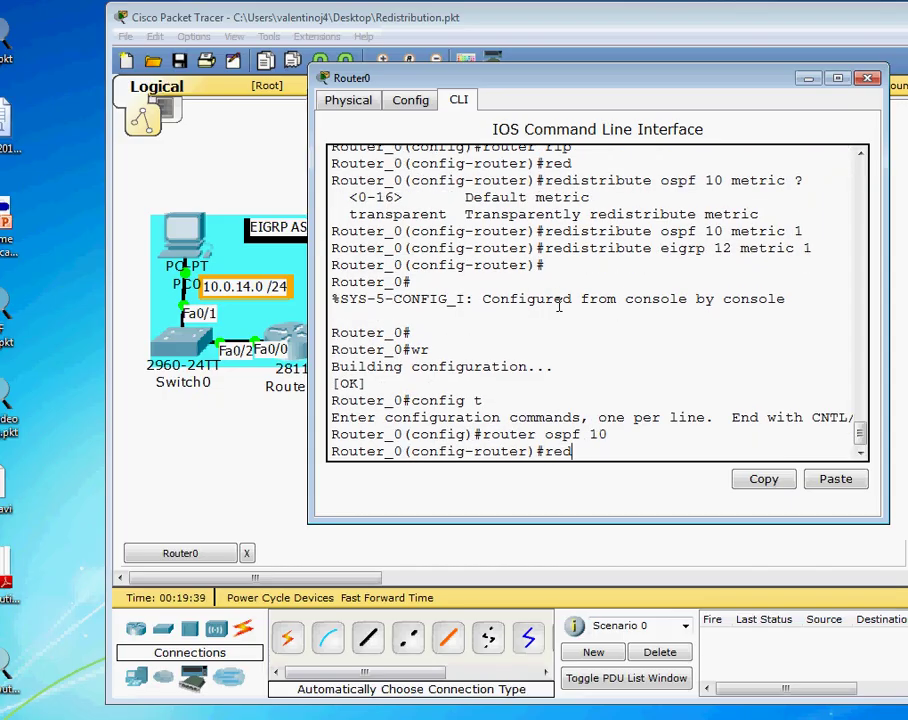
key("Tab")
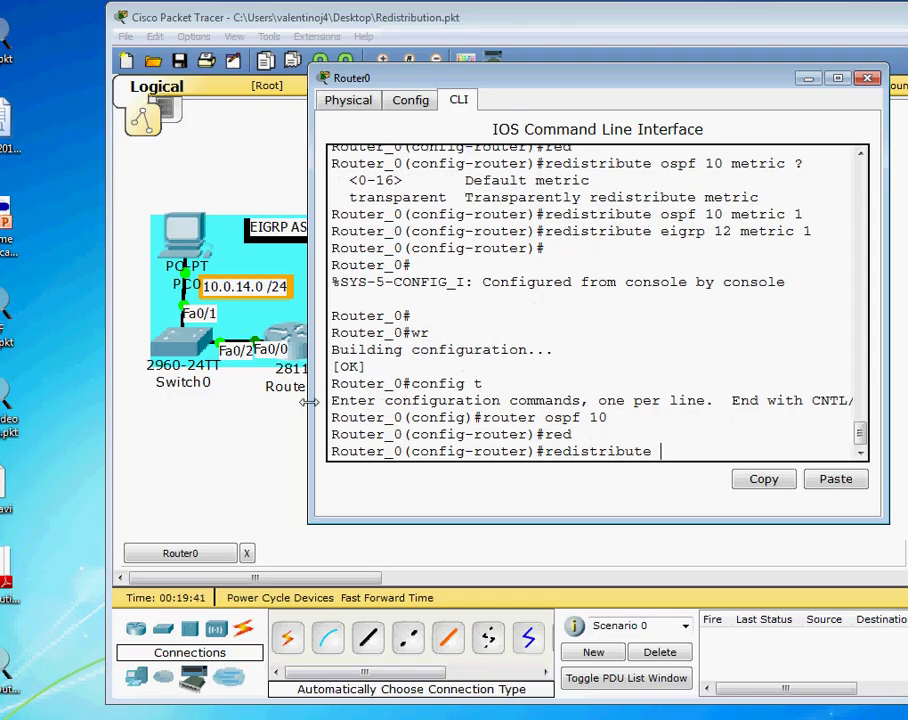
left_click_drag(310, 403, 233, 403)
left_click_drag(642, 90, 601, 177)
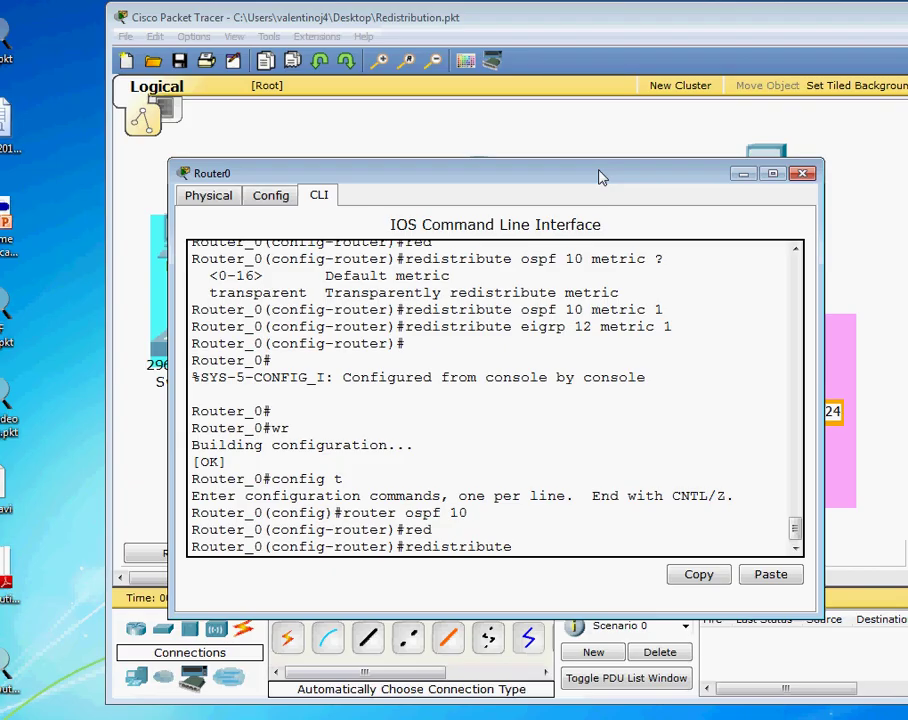
type("rip")
type("?")
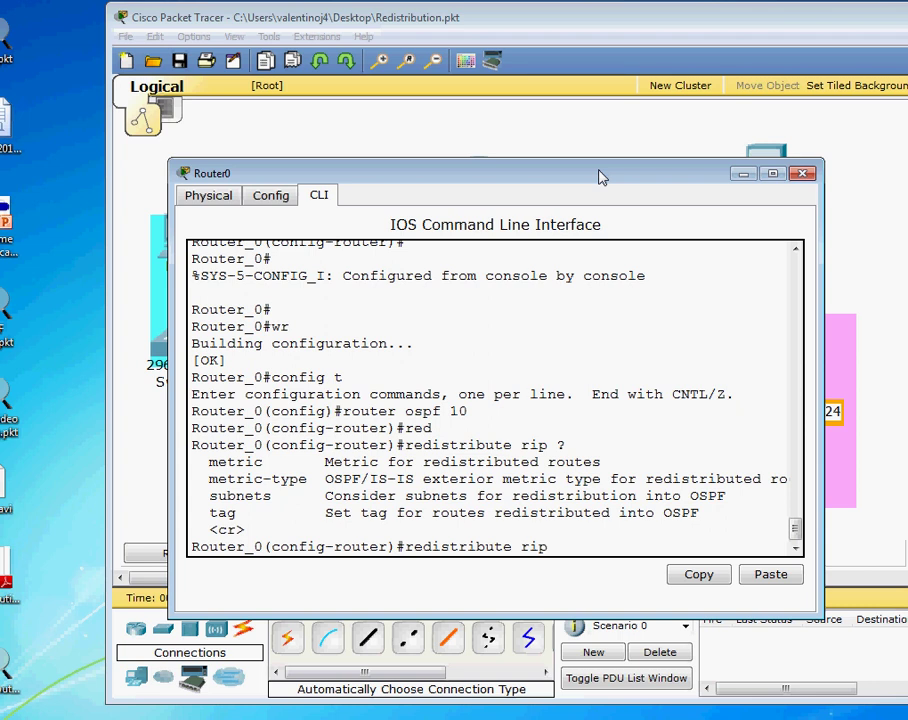
- Apply redistribute rip subnets under OSPF 10
type("ubnets")
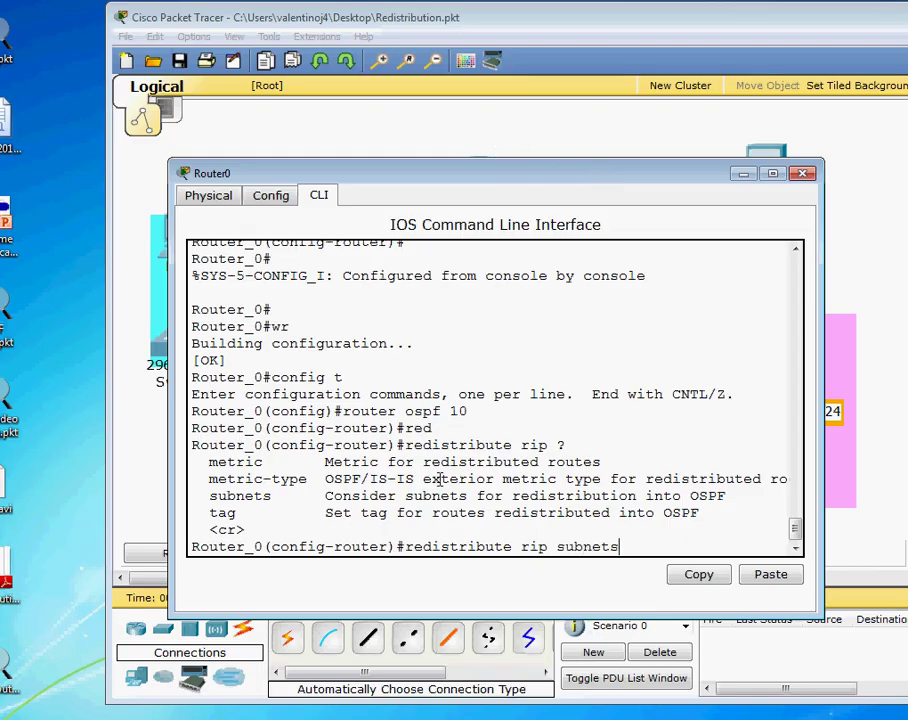
left_click_drag(331, 488, 470, 500)
left_click(478, 495)
key("Return")
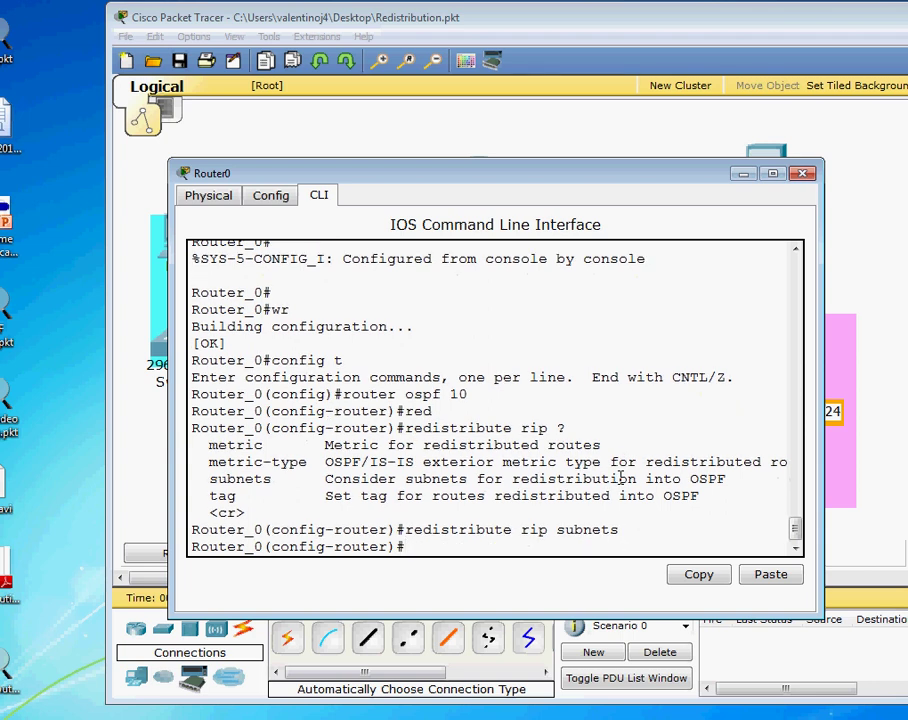
- Add redistribute eigrp 12 subnets under OSPF 10 and return to the privileged prompt
key("Up")
key("Left")
key("Left")
key("Left")
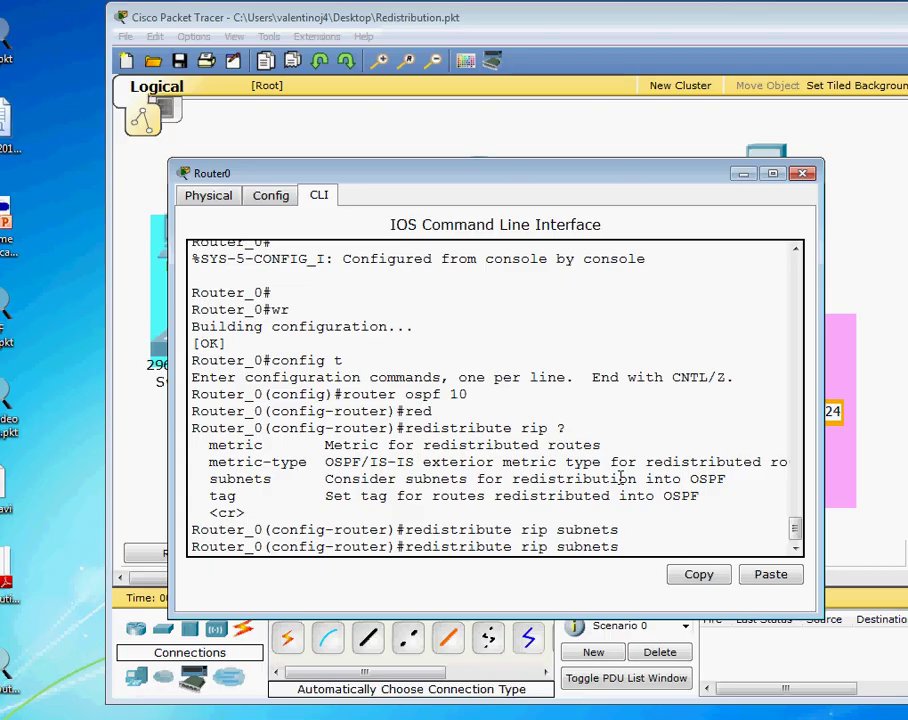
key("BackSpace")
key("BackSpace")
key("BackSpace")
type("eigrp 12")
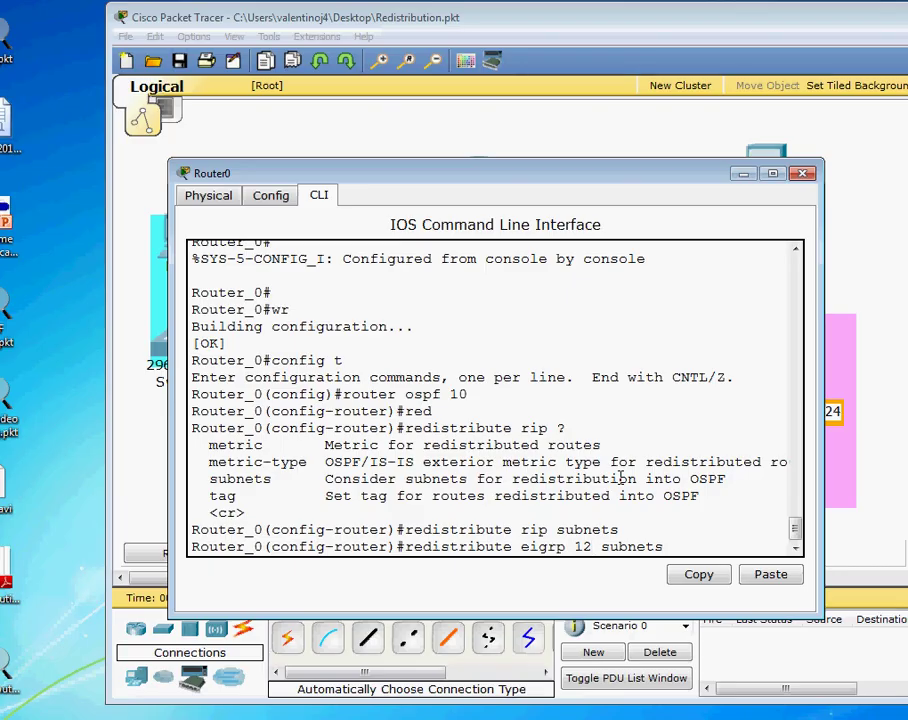
key("Return")
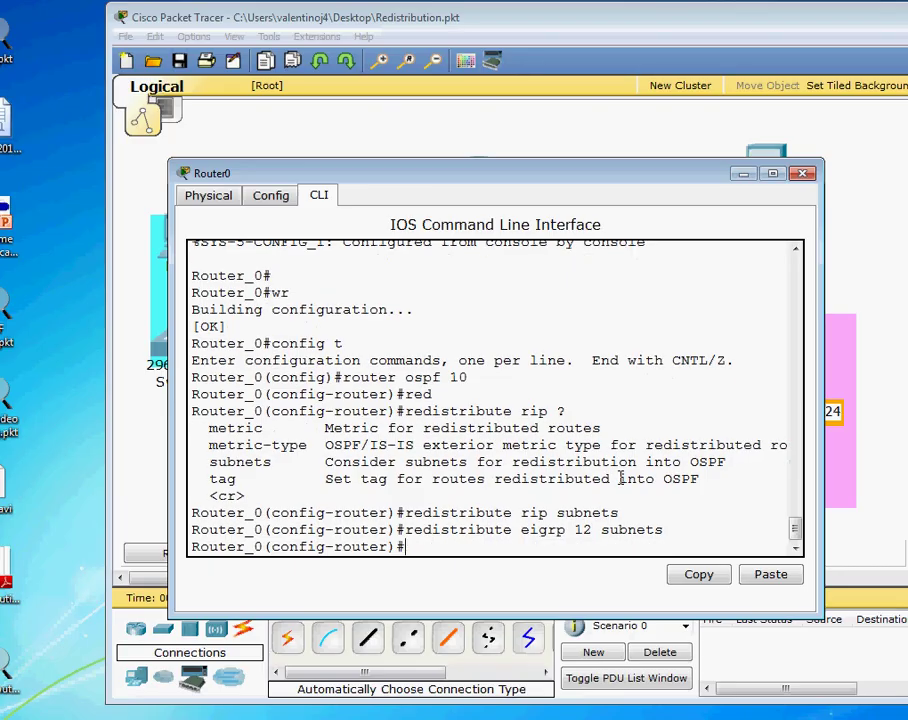
key("ctrl+z")
key("Return")
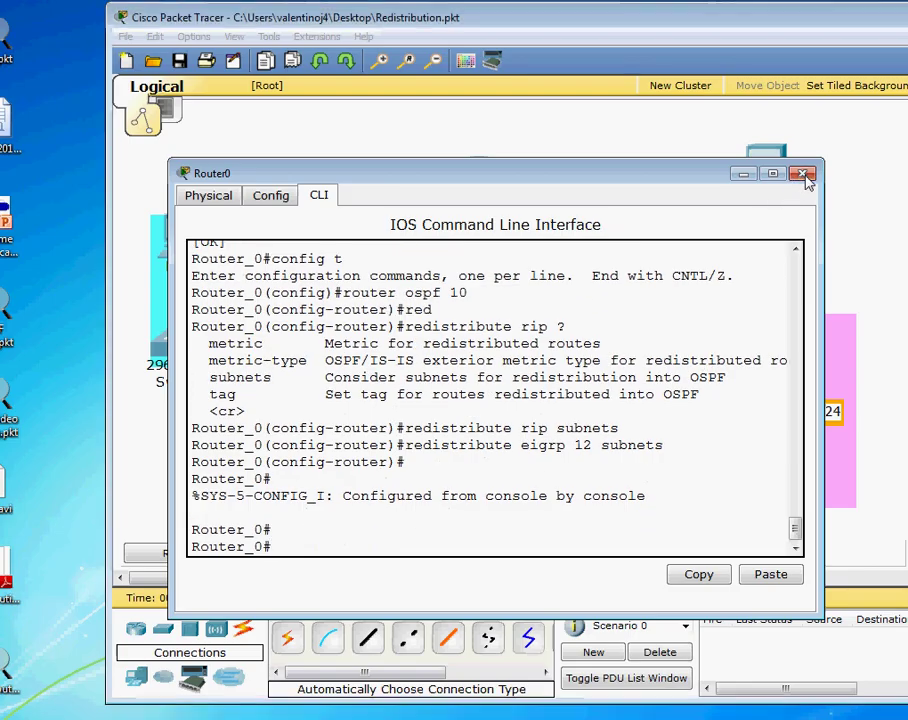
- Close Router0's window and display Router2's routing table with en and sh ip route
left_click(802, 173)
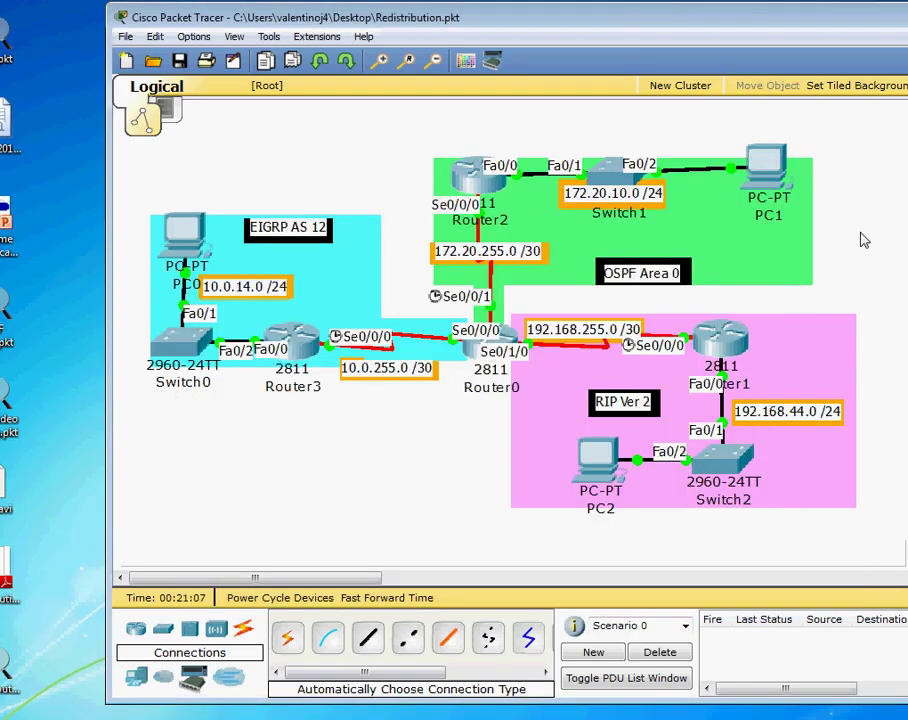
left_click(488, 186)
left_click_drag(202, 46, 530, 90)
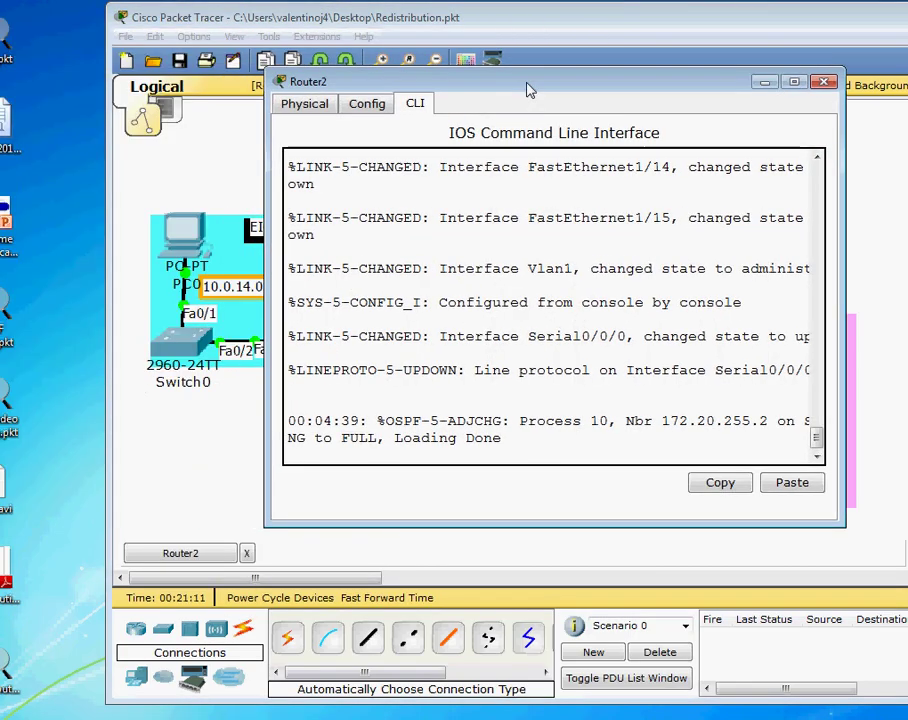
key("Return")
key("Return")
type("en")
key("Return")
type("sh ip route")
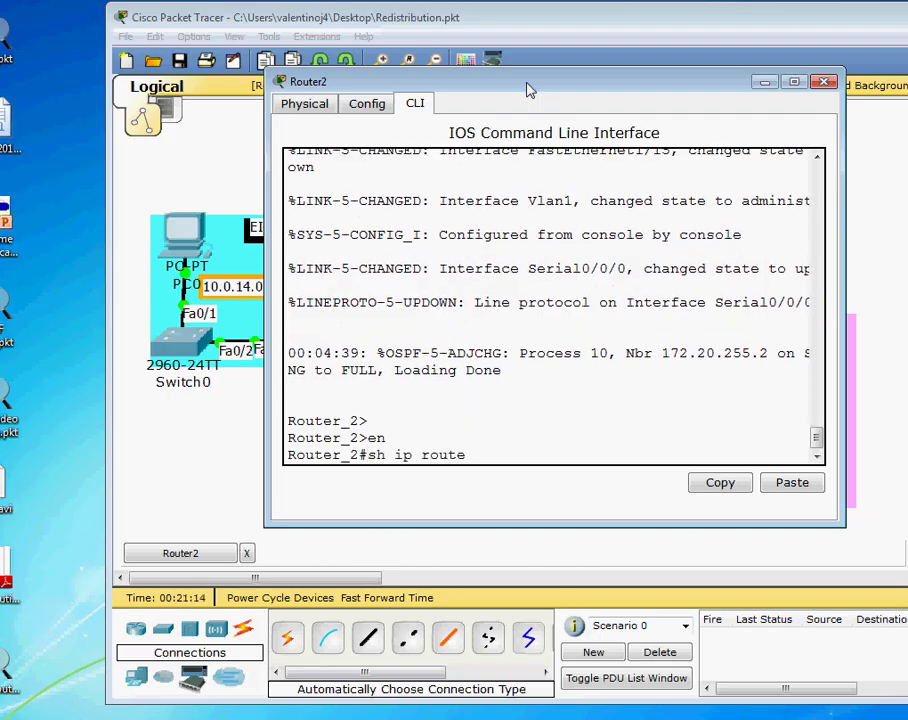
key("Return")
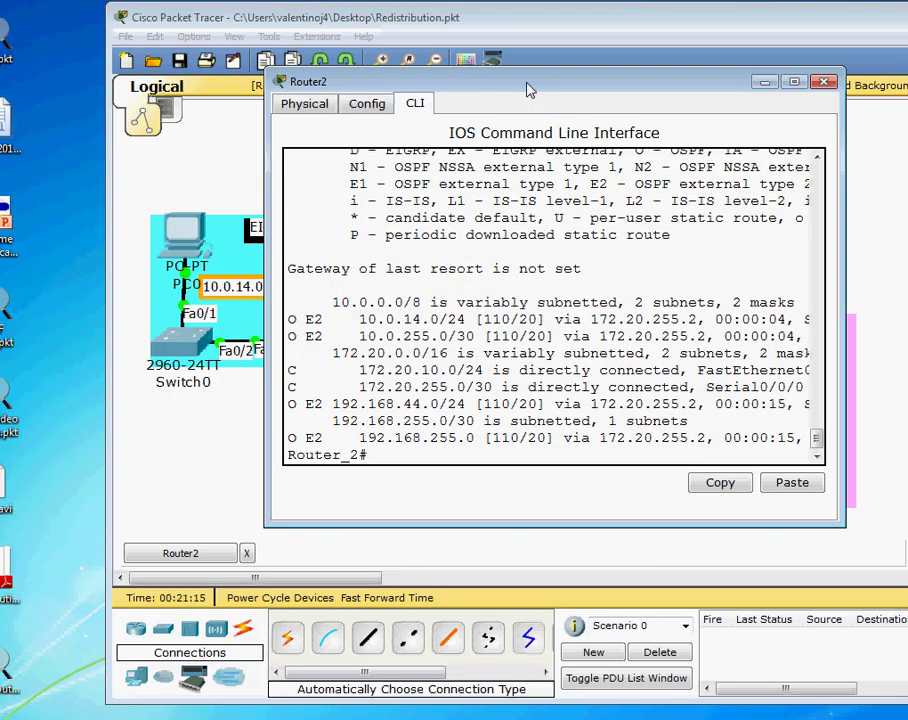
- Highlight the 10.0.14.0, 192.168.44.0, 192.168.255.0 and 10.0.255.0 routes with their 110/20 values
left_click_drag(363, 318, 421, 336)
left_click(375, 319)
left_click_drag(362, 319, 380, 336)
left_click(380, 336)
left_click_drag(334, 403, 553, 404)
left_click(444, 424)
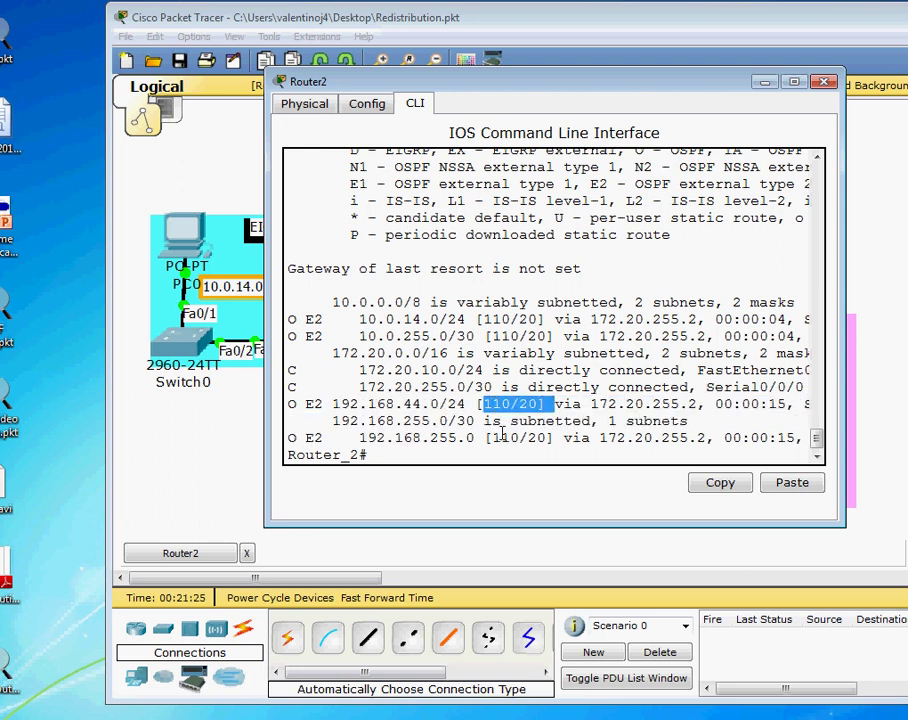
left_click_drag(486, 438, 553, 438)
left_click(494, 338)
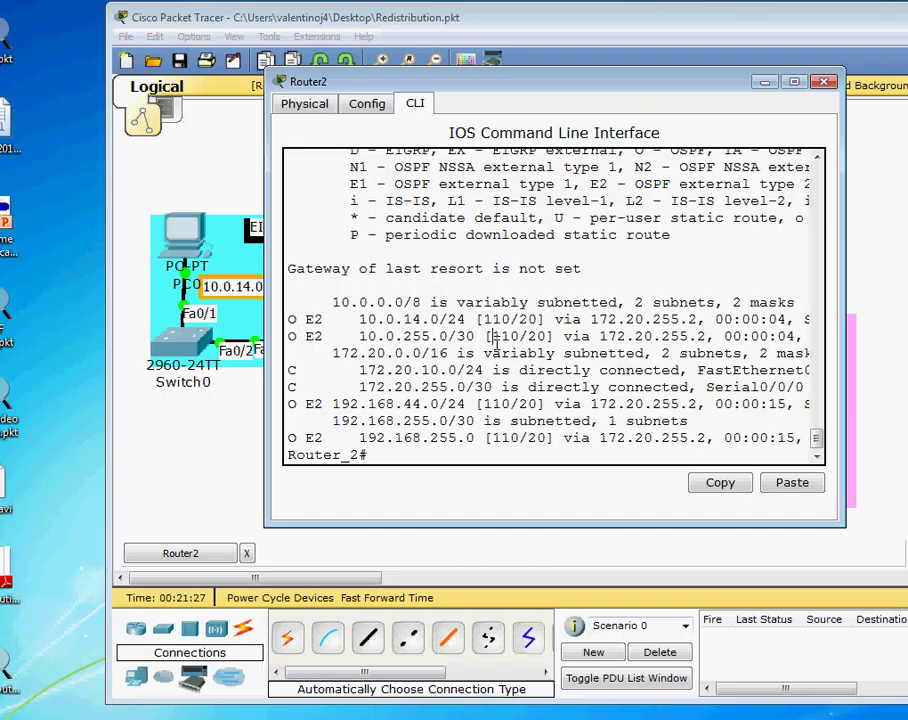
left_click_drag(440, 338, 566, 338)
left_click(316, 337)
- Point out the E2 route codes, close Router2's window, and send a successful Router1-to-Router2 test packet
left_click_drag(316, 337, 297, 320)
left_click(317, 342)
double_click(313, 438)
left_click(316, 403)
left_click_drag(305, 319, 318, 337)
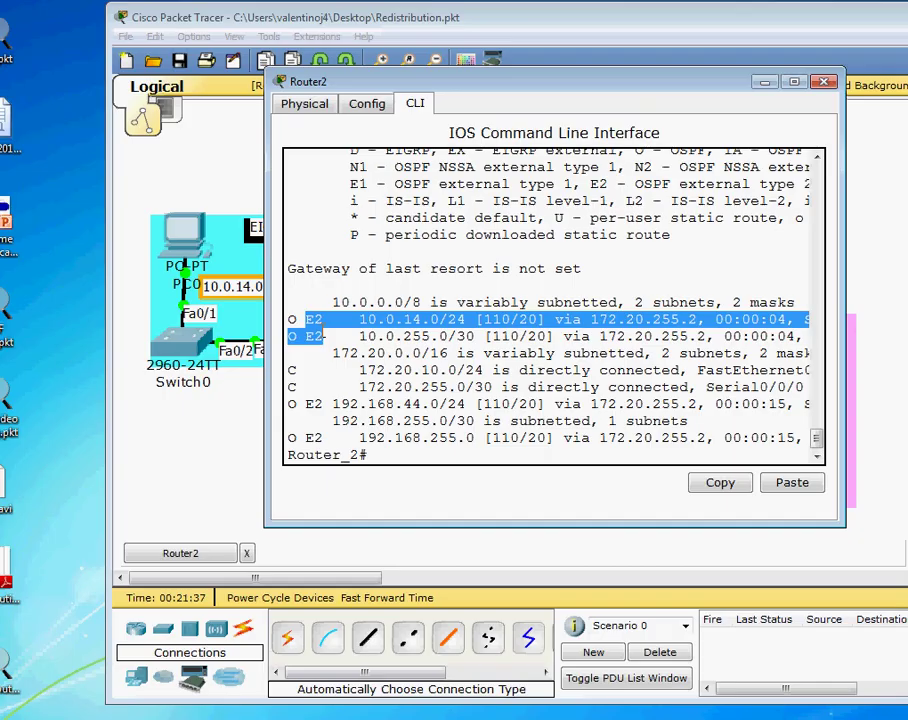
left_click(345, 321)
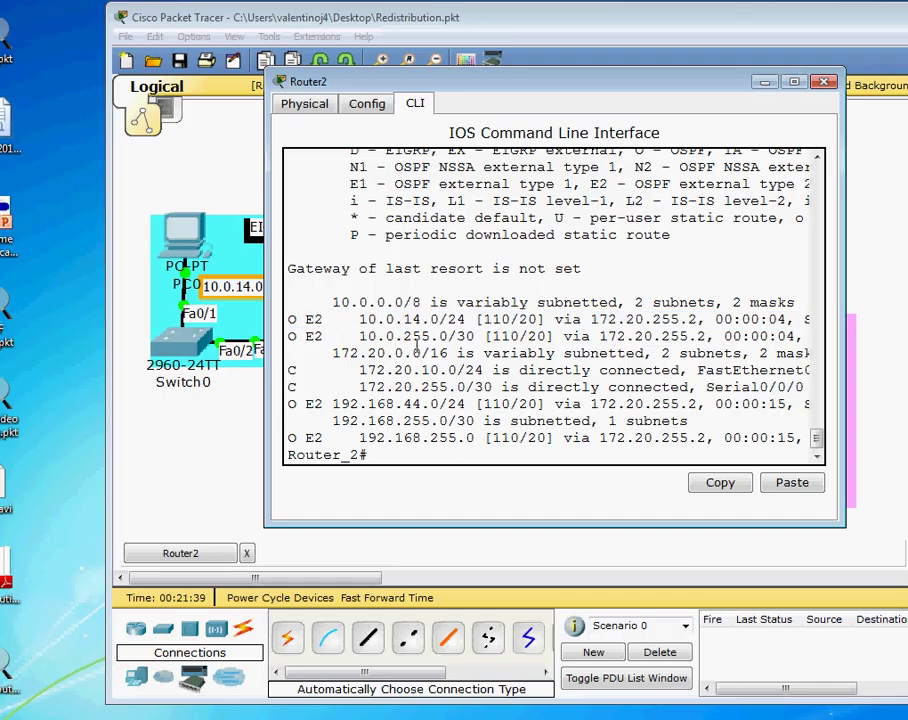
left_click(822, 81)
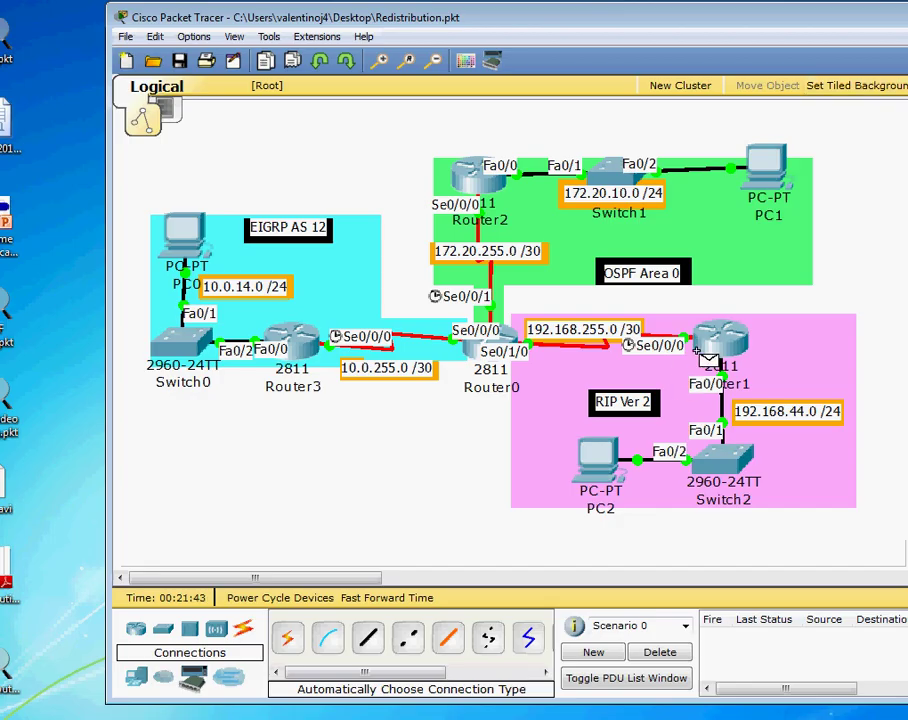
left_click(474, 180)
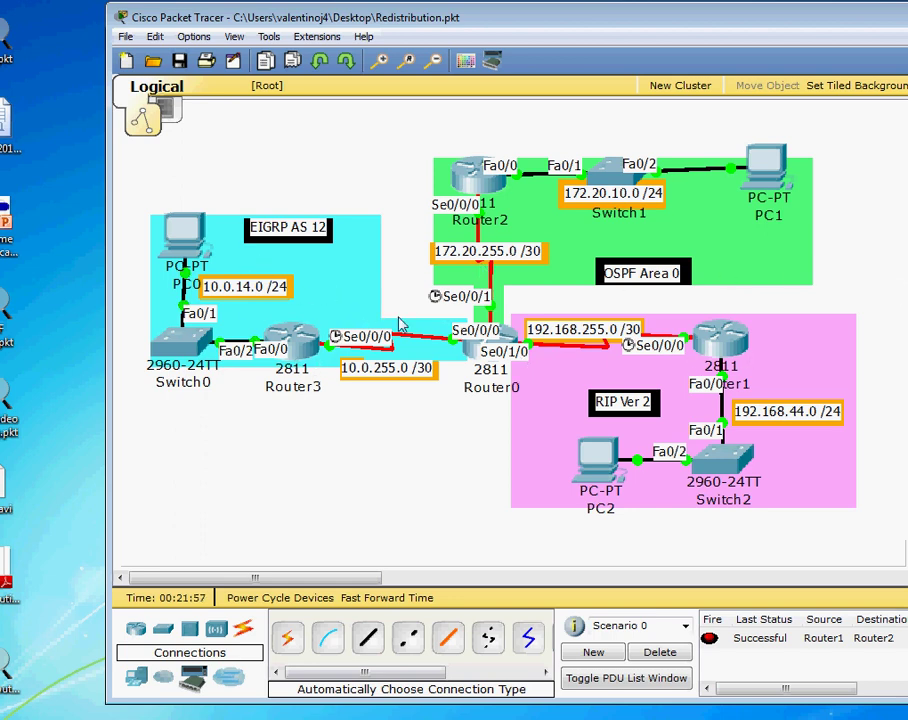
- On Router0's CLI, enter config t and router eigrp 12, fixing a typo
left_click(480, 347)
left_click_drag(330, 106, 697, 98)
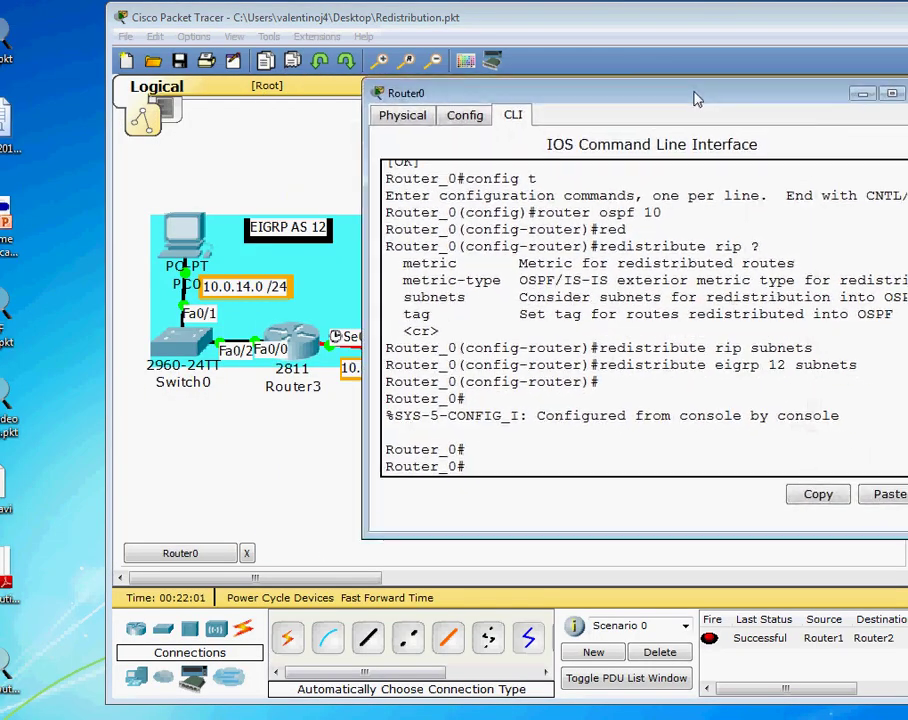
type("config")
type(" t")
key("Return")
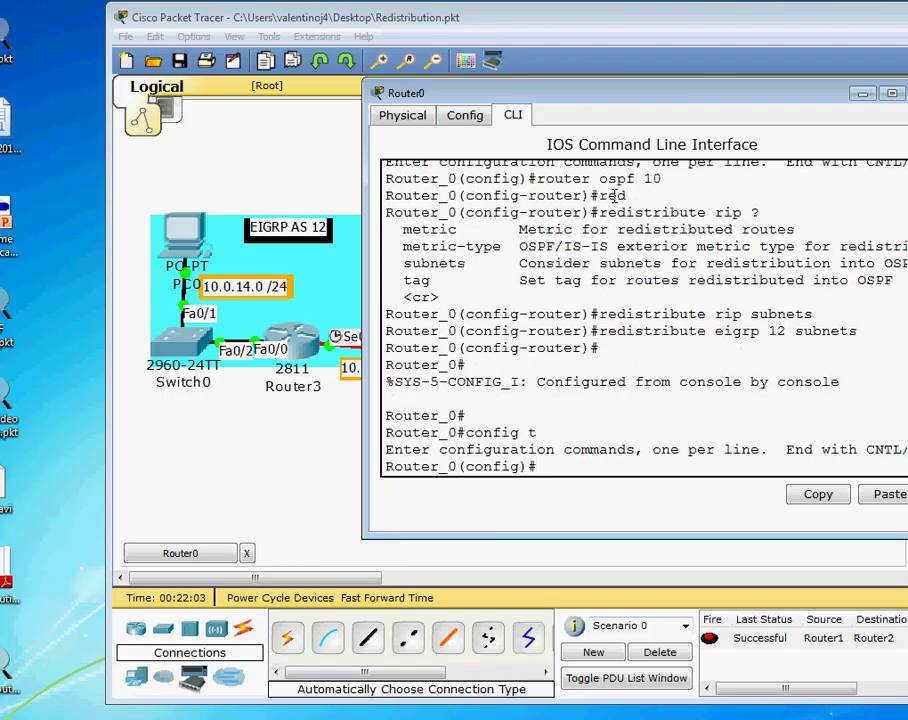
type("router eigrp")
key("BackSpace")
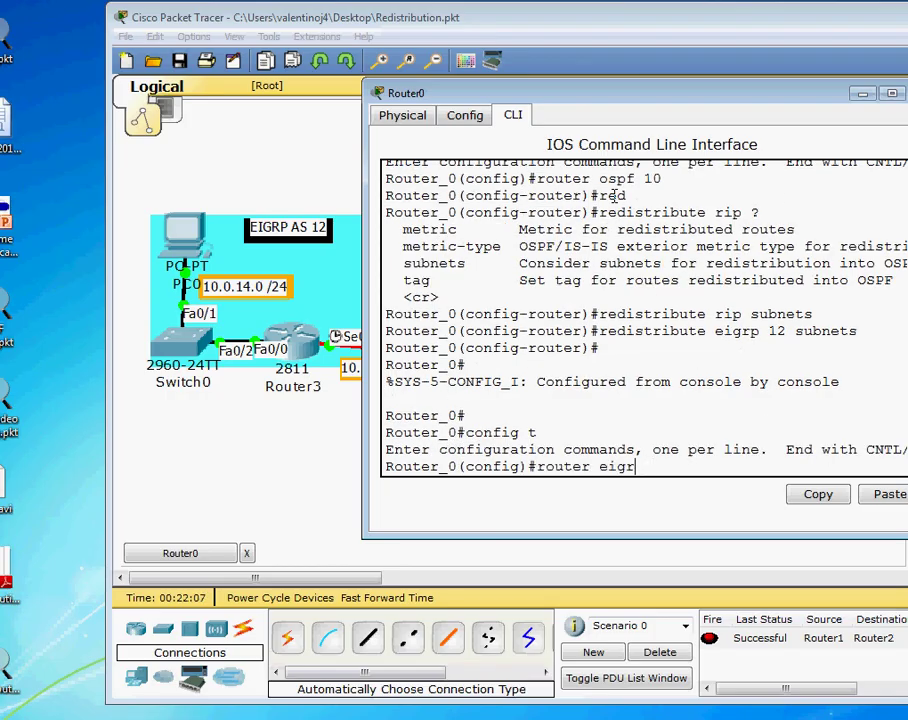
type("p 12")
key("Return")
- Start the redistribute rip metric command under EIGRP 12
type("nfig-router)#n")
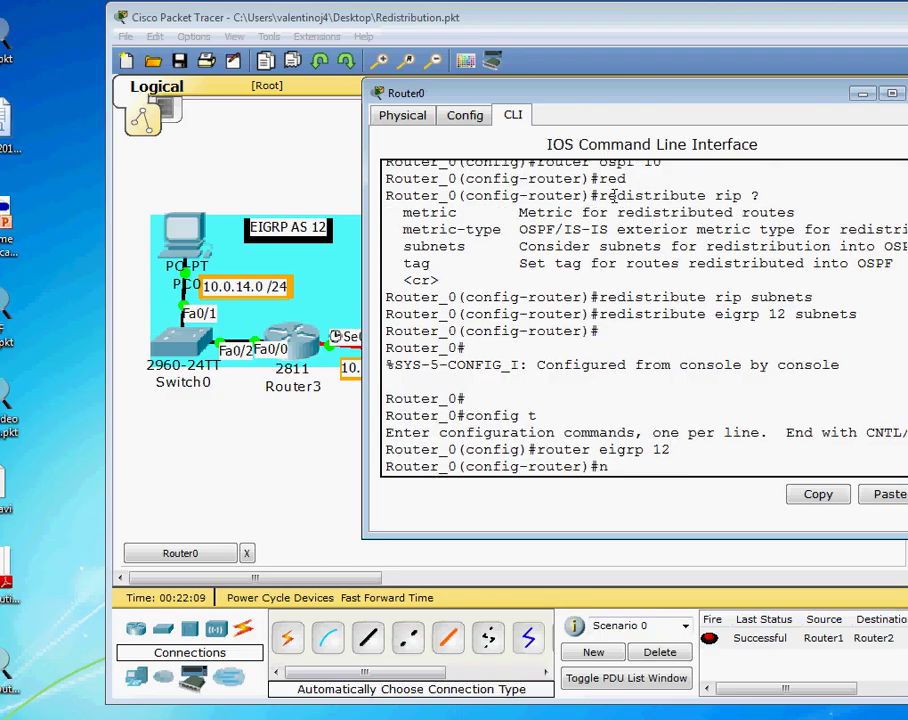
key("BackSpace")
type("red")
key("Tab")
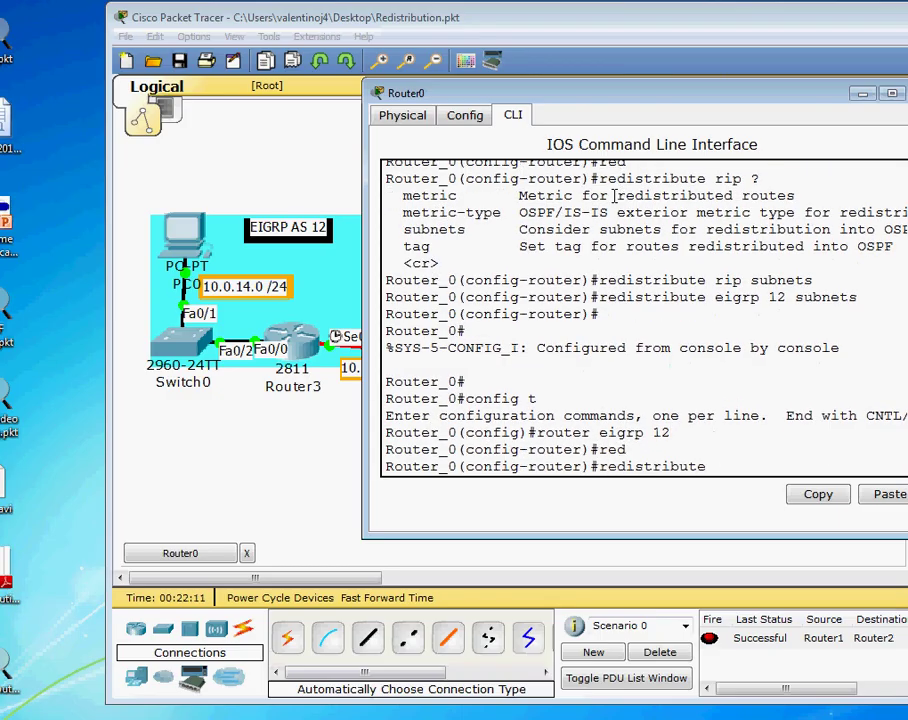
left_click_drag(544, 100, 517, 97)
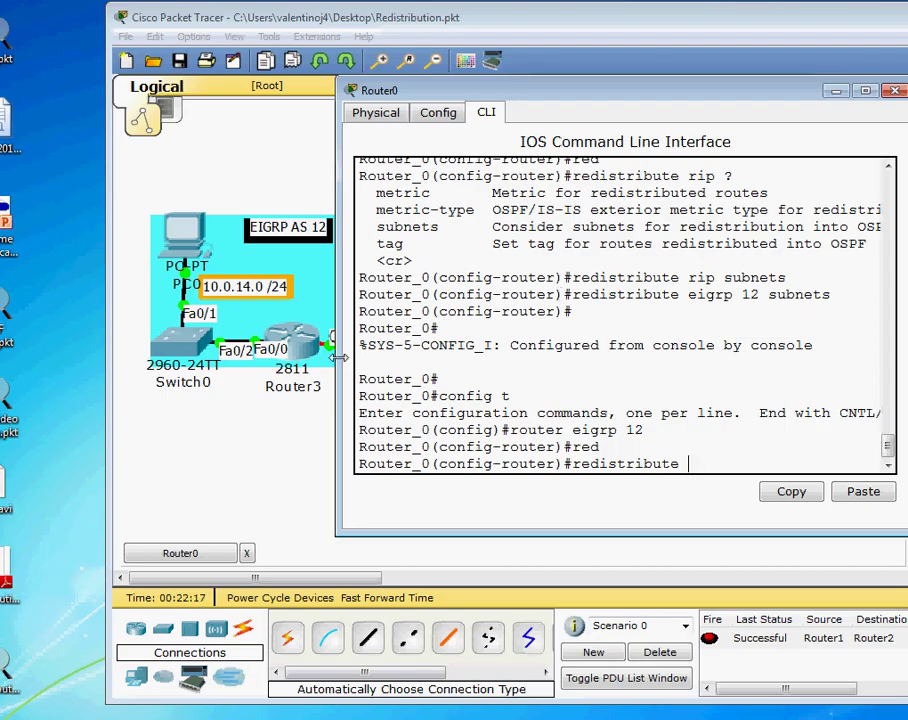
left_click_drag(340, 357, 272, 385)
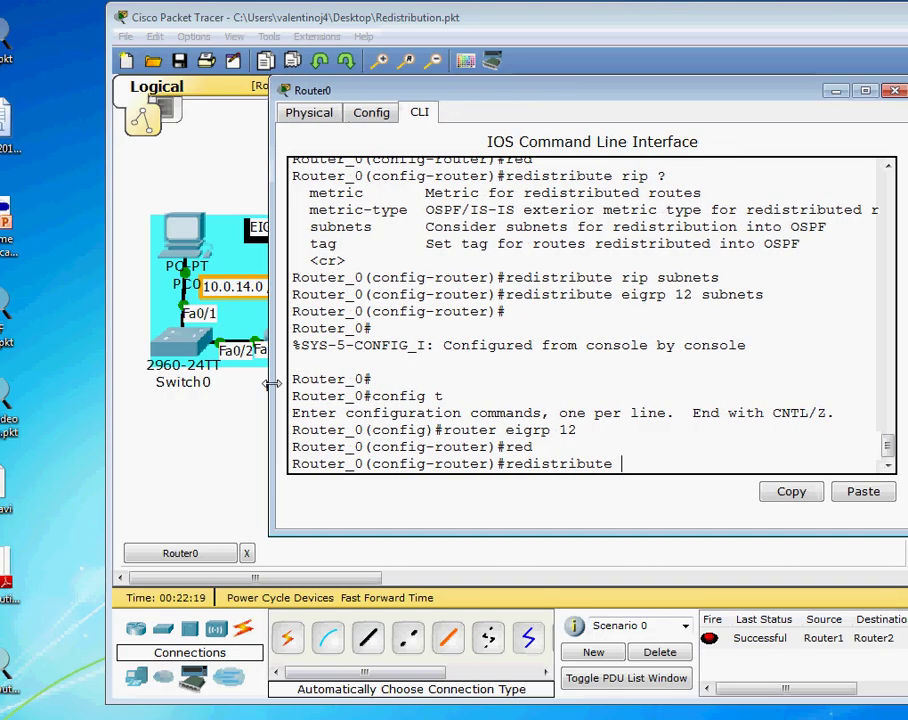
left_click_drag(475, 97, 393, 265)
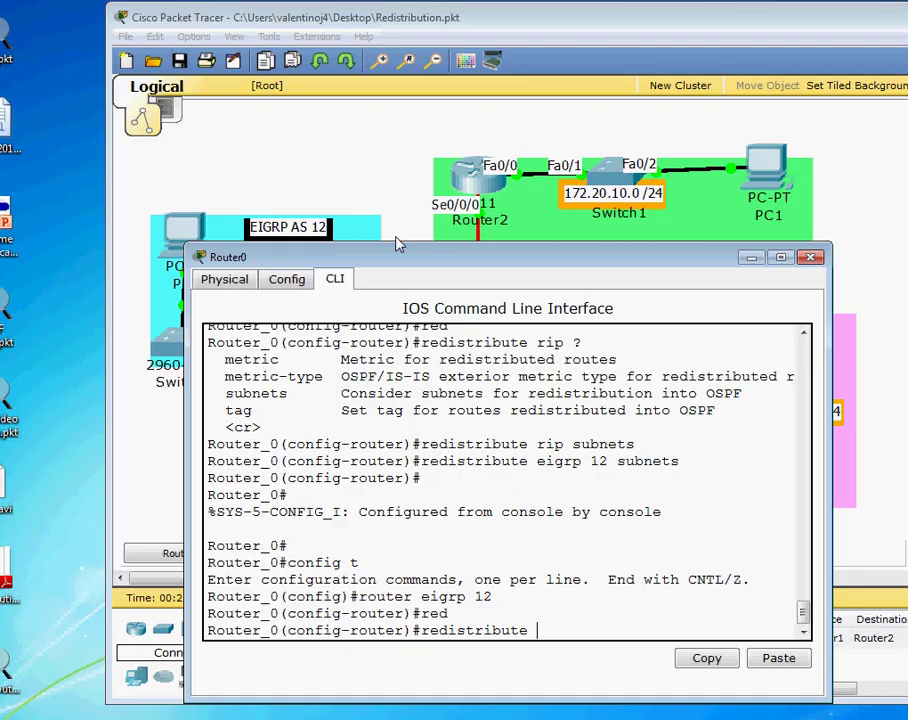
type("rip metric")
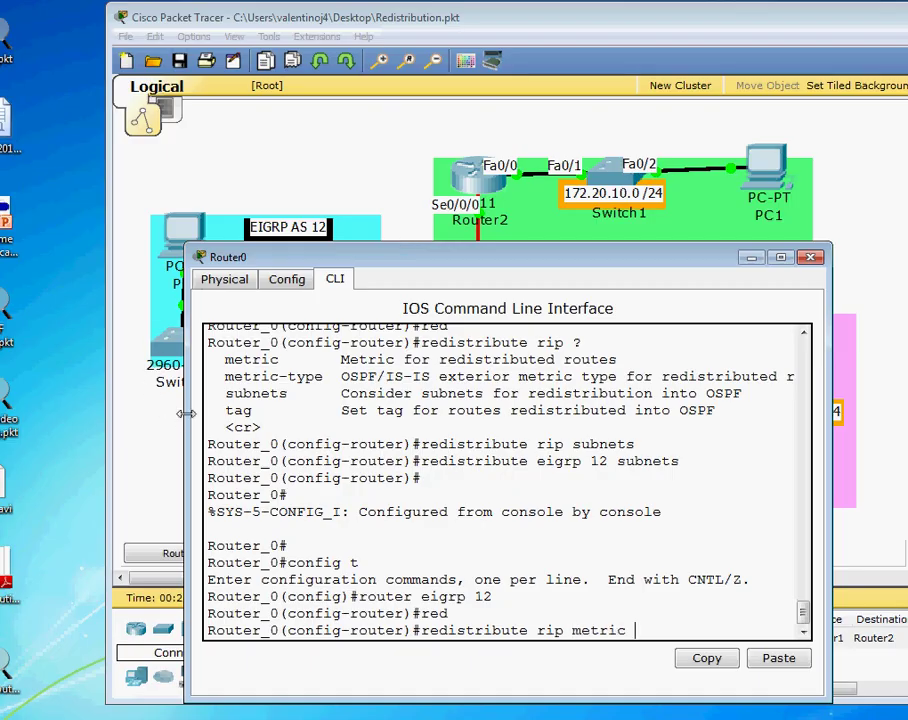
left_click_drag(185, 412, 65, 450)
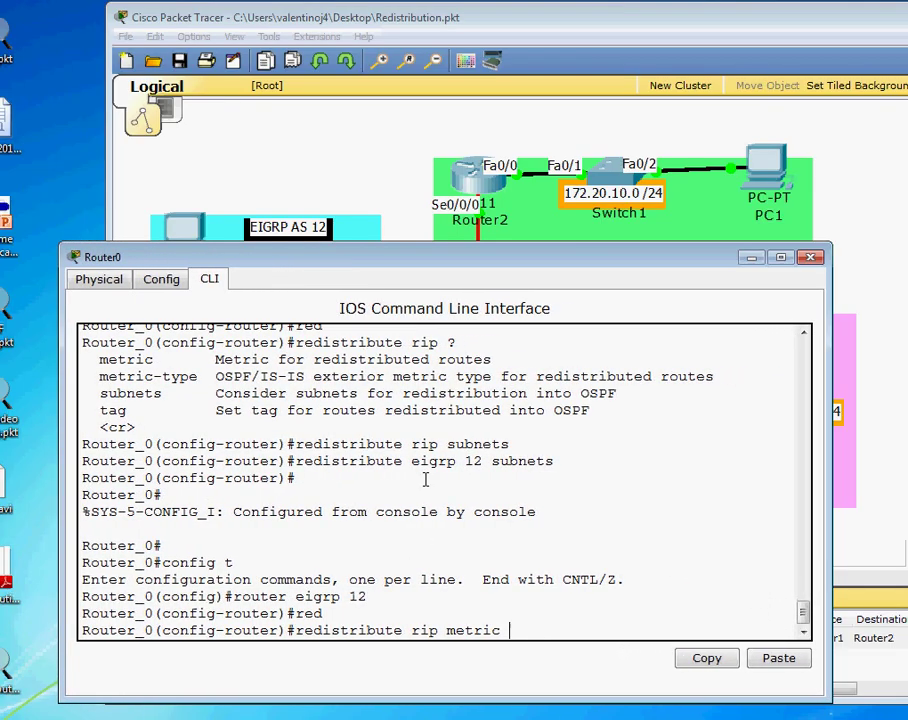
type("?")
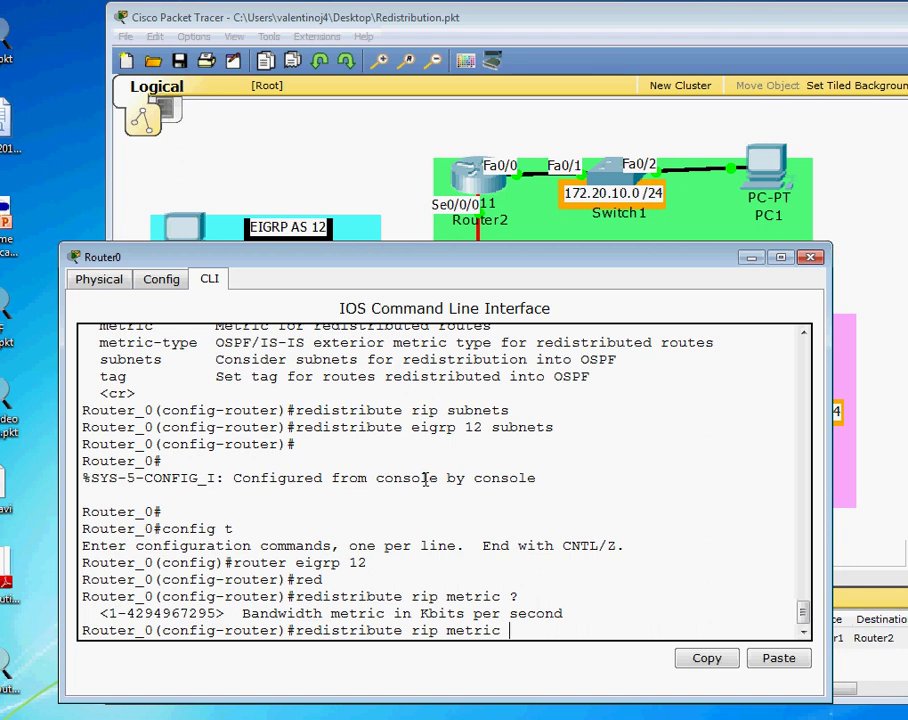
type("10000 ?")
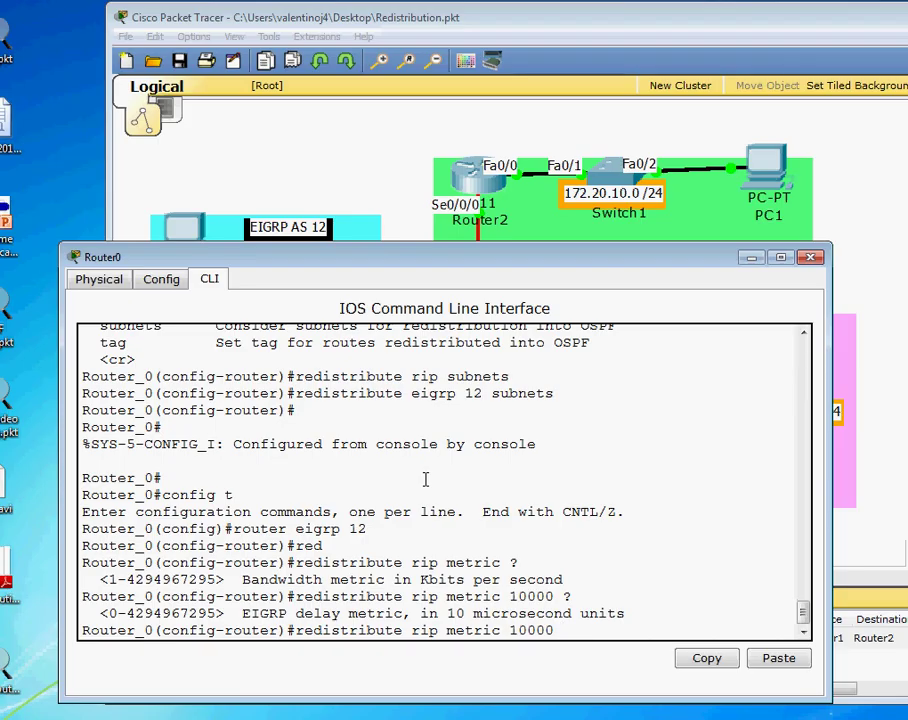
type("10")
type("0")
type(" ?")
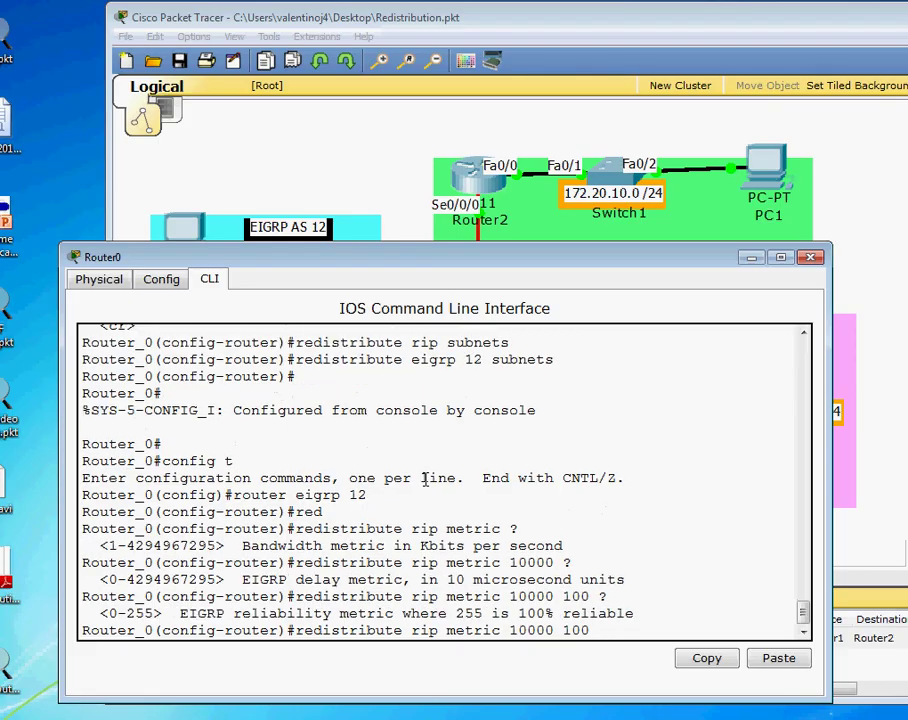
type("255")
type("?")
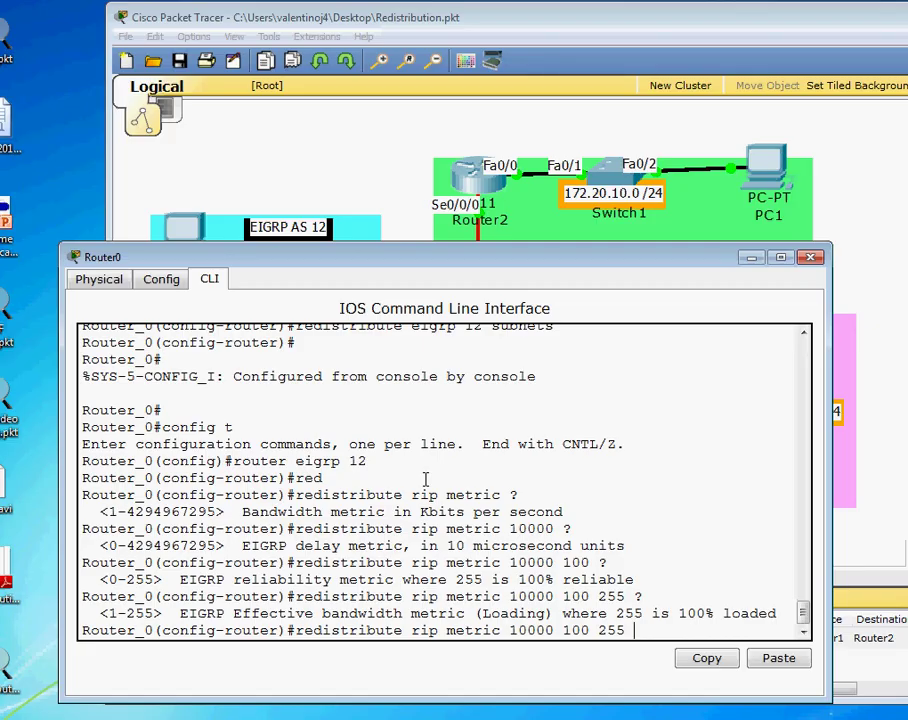
type("1")
type(" ?")
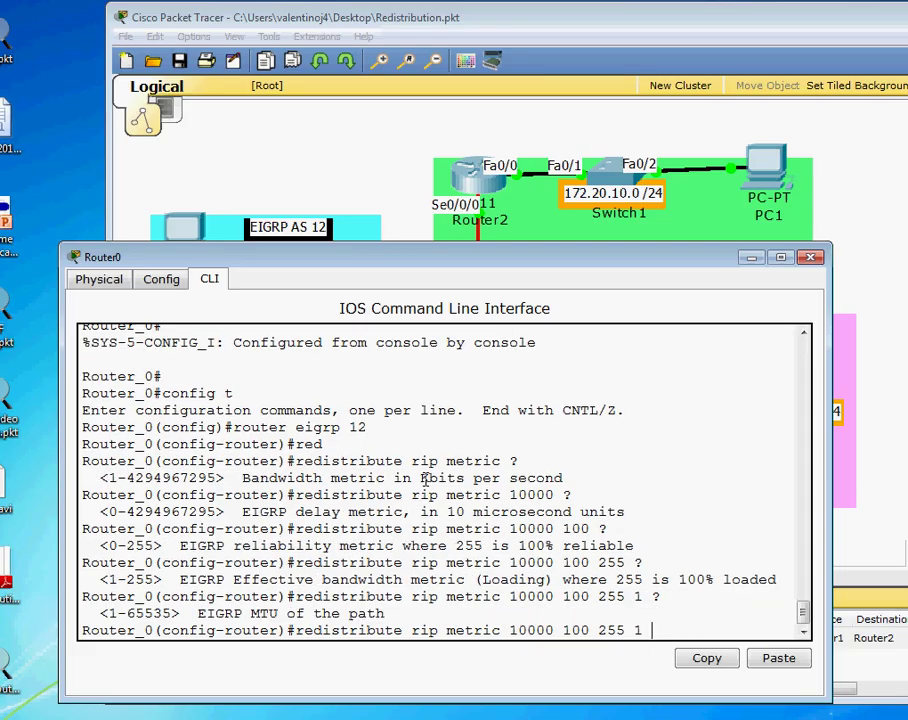
type("1500")
key("Return")
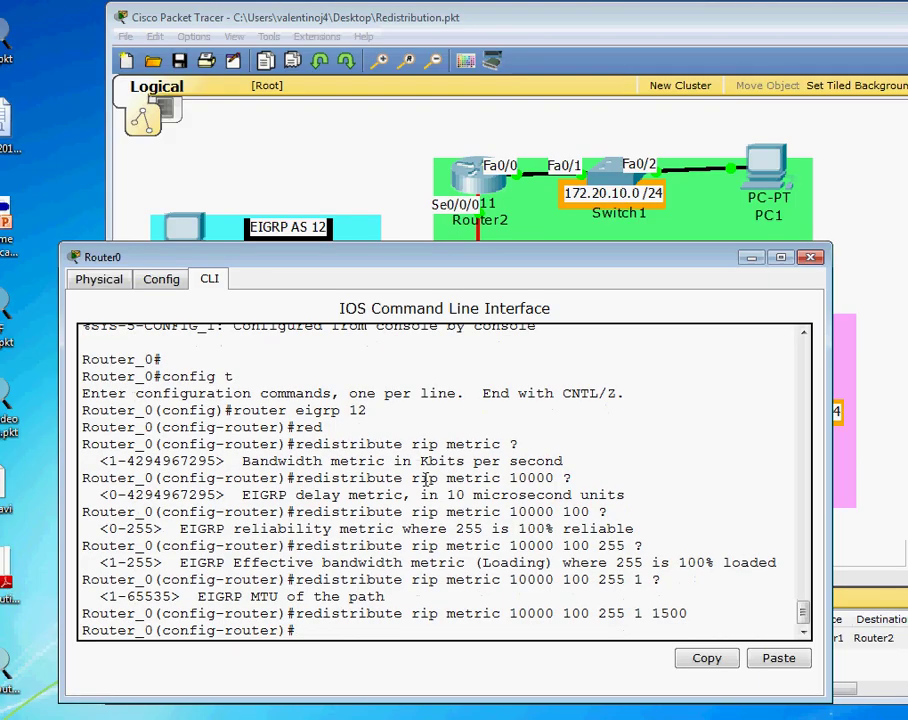
key("Up")
key("Left")
key("Left")
key("Left")
key("Left")
key("Left")
key("Left")
key("Left")
key("Left")
key("Left")
key("Left")
key("Left")
key("Left")
key("Left")
key("Left")
key("Left")
key("Left")
key("Left")
key("Left")
key("Left")
key("Left")
key("Left")
key("Left")
key("Left")
key("Left")
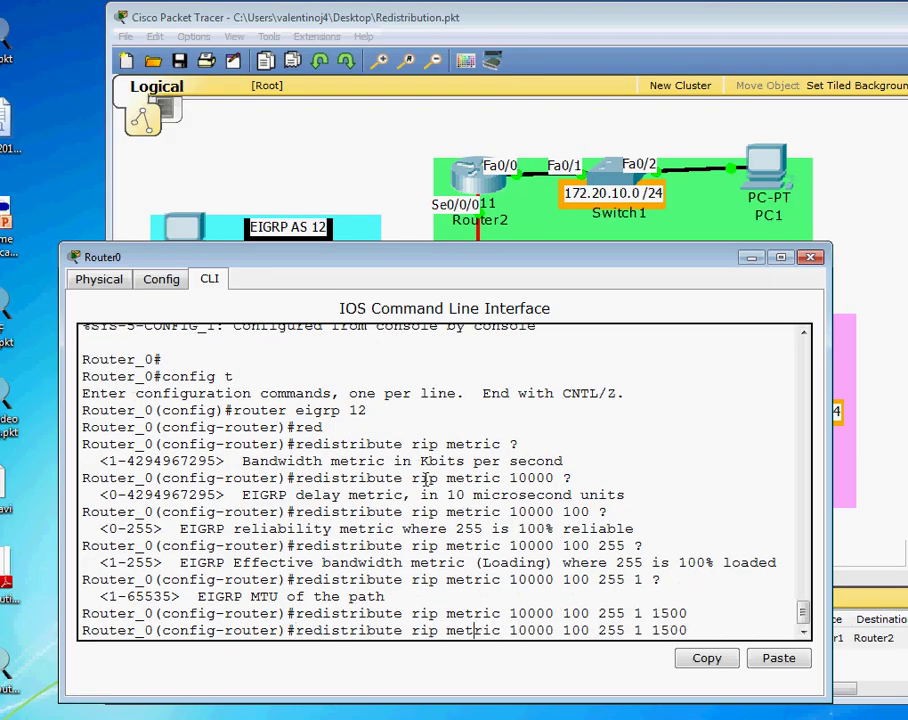
key("Left")
key("Left")
key("BackSpace")
key("BackSpace")
key("BackSpace")
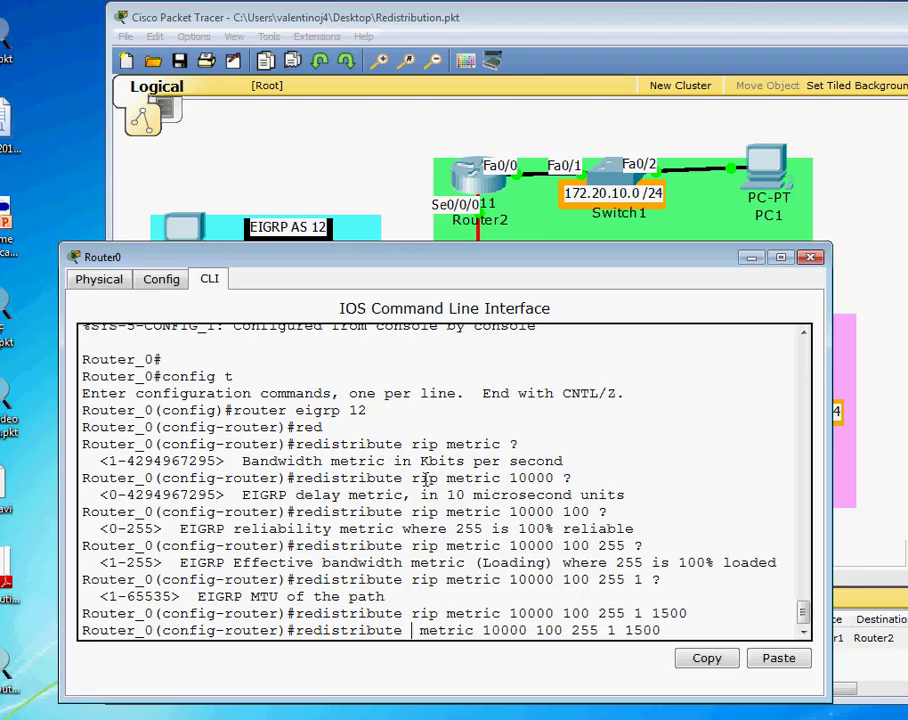
type("ospf 1")
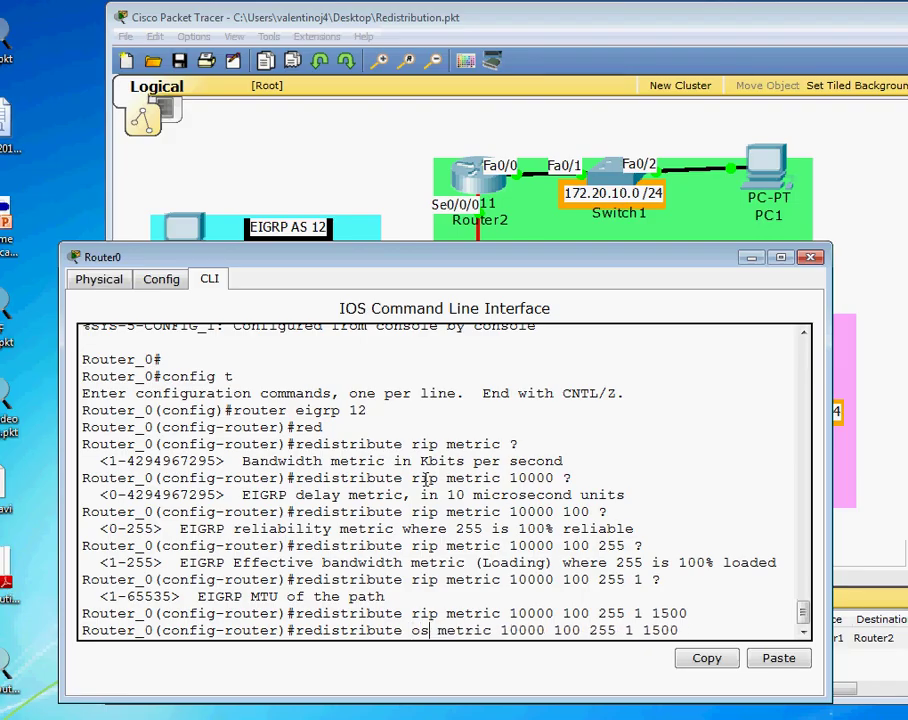
type("0")
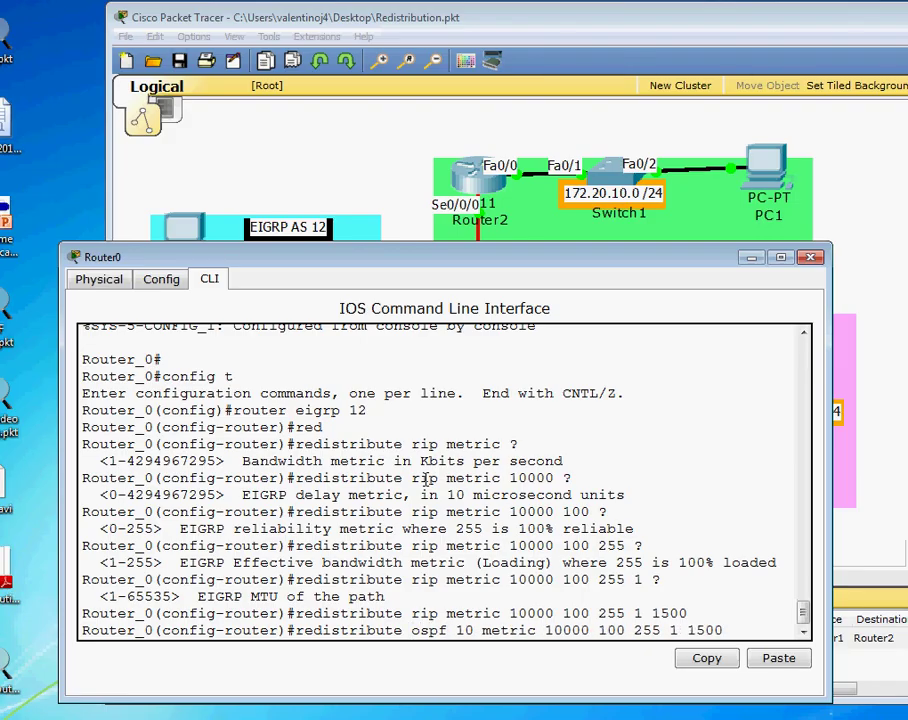
key("Return")
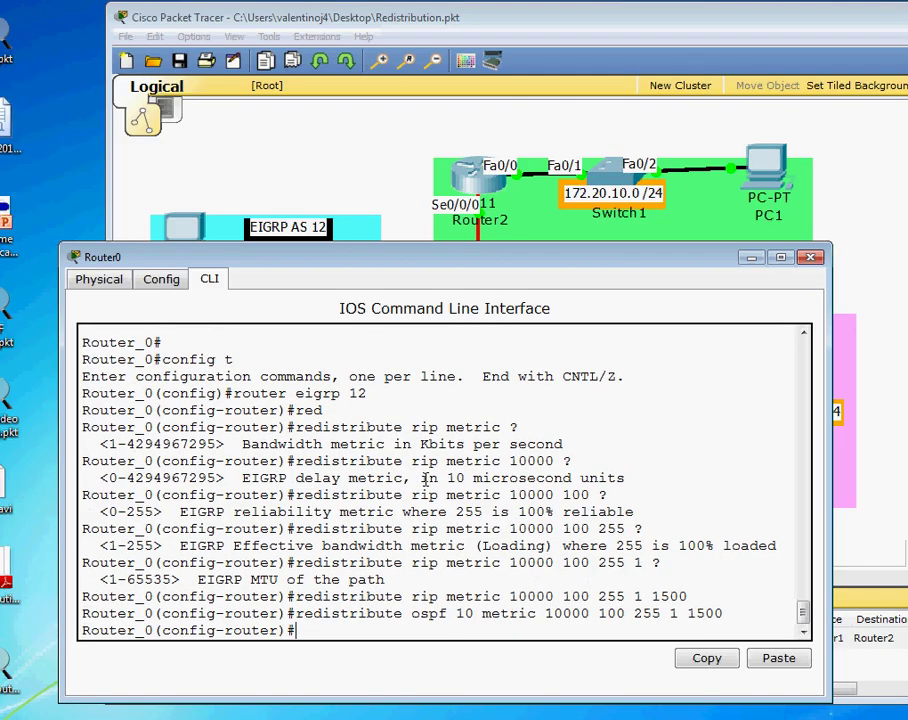
- Save Router0's running configuration with wr and close its window
key("ctrl+z")
type("wr")
key("Return")
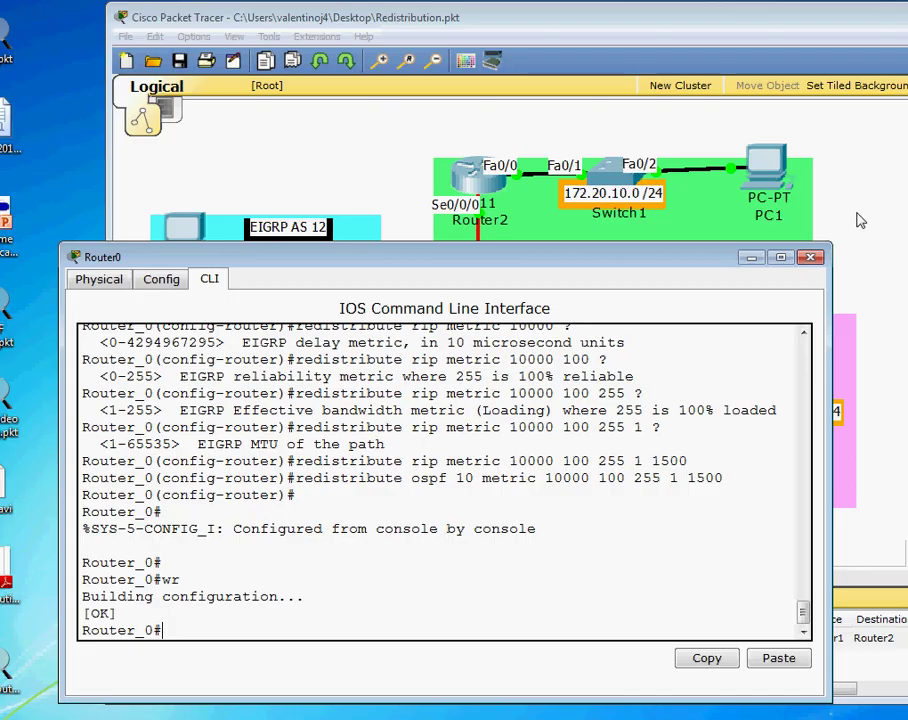
left_click(810, 257)
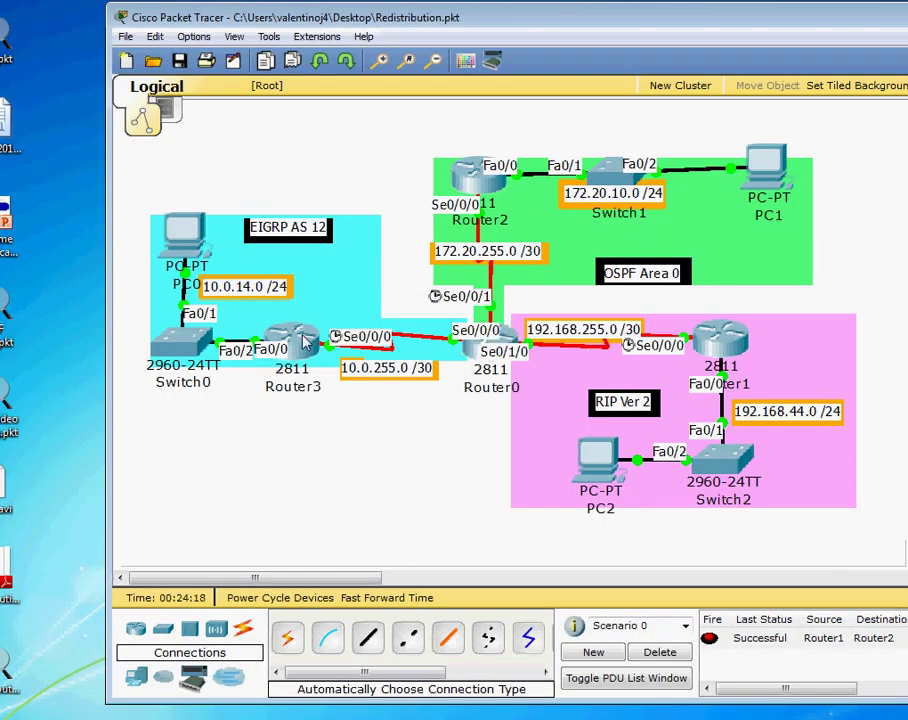
left_click(300, 340)
left_click_drag(284, 2, 738, 112)
key("Return")
key("Return")
type("en")
key("Return")
type("sh")
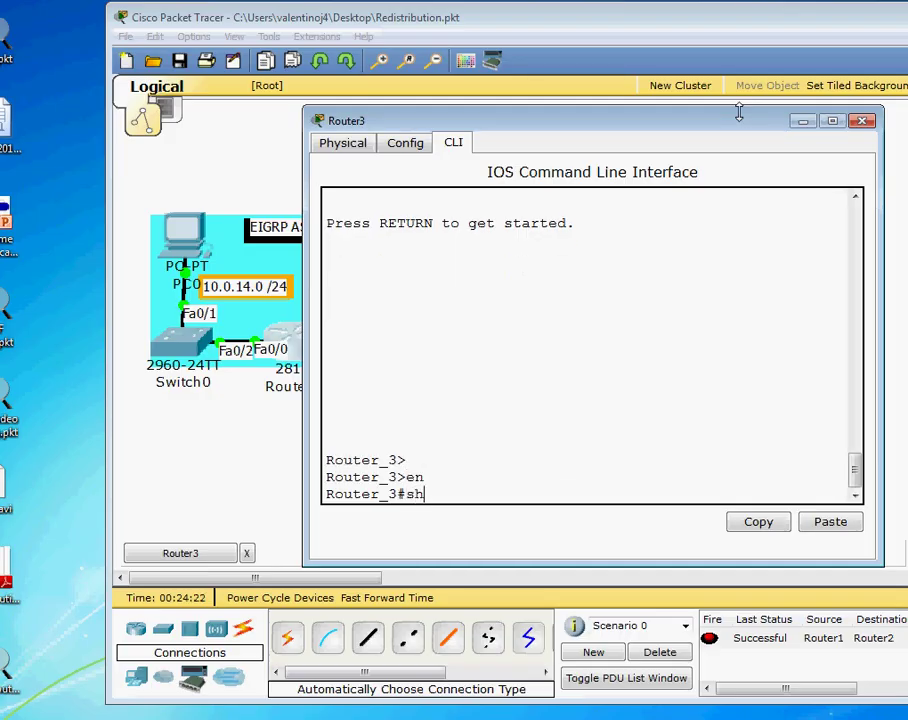
type(" ip route")
key("Return")
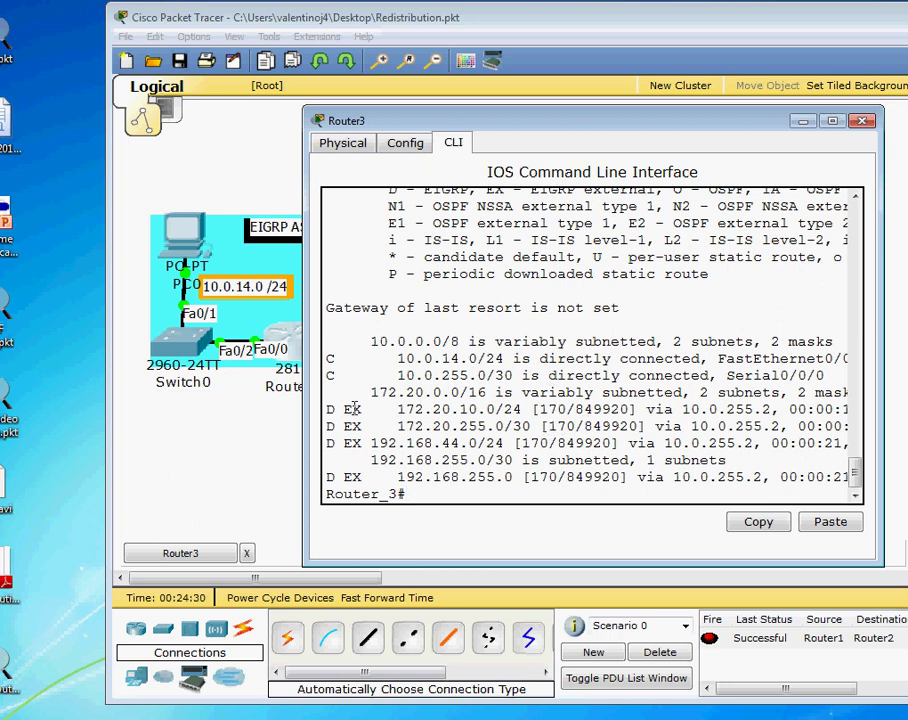
left_click_drag(397, 410, 497, 417)
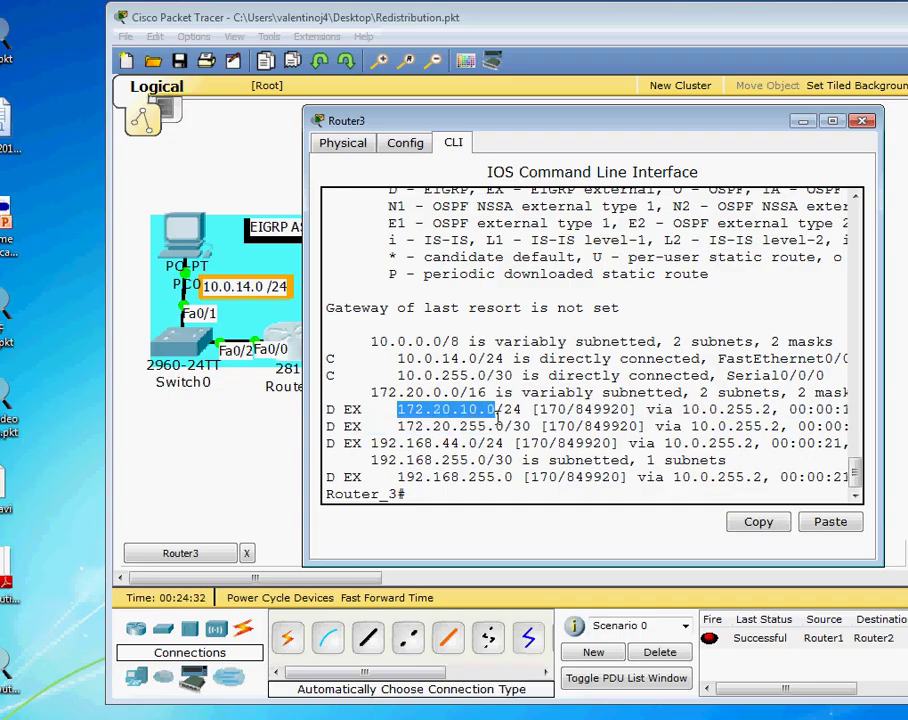
left_click(377, 460)
left_click_drag(371, 443, 465, 461)
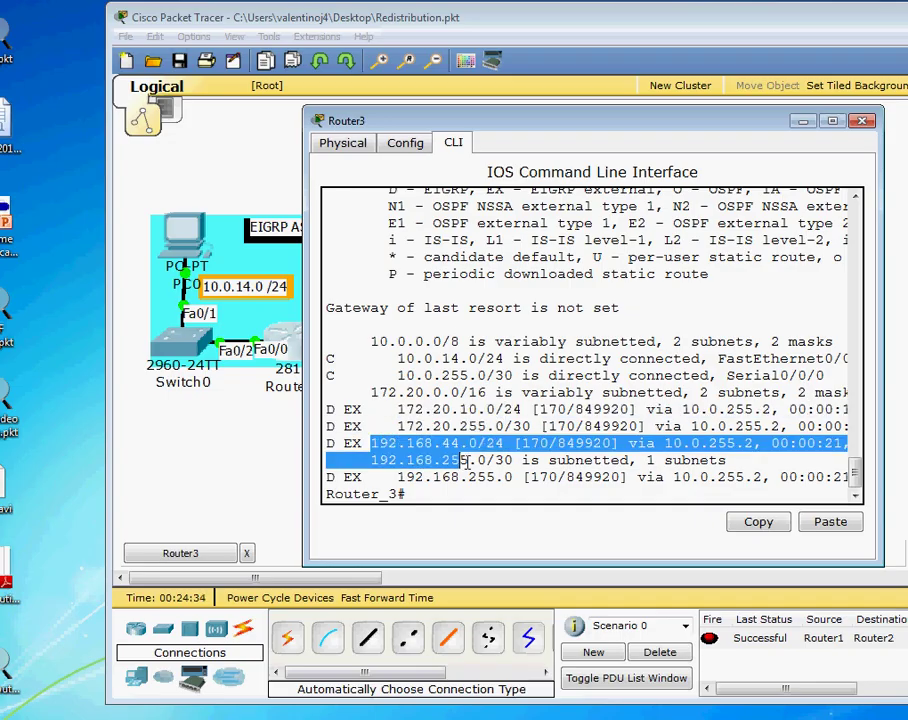
left_click(494, 460)
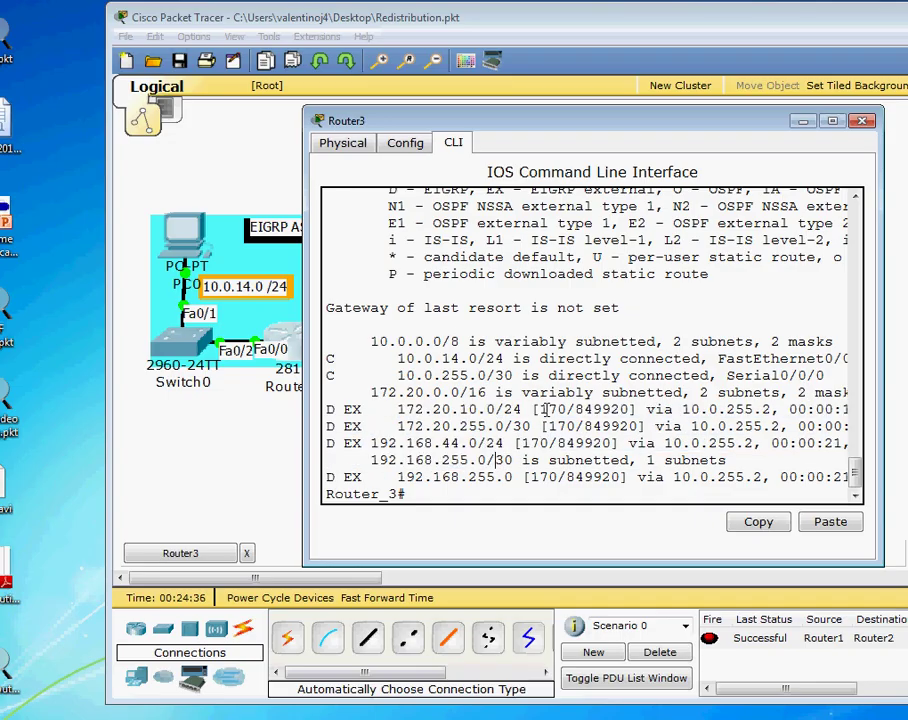
double_click(547, 410)
left_click_drag(543, 426, 520, 443)
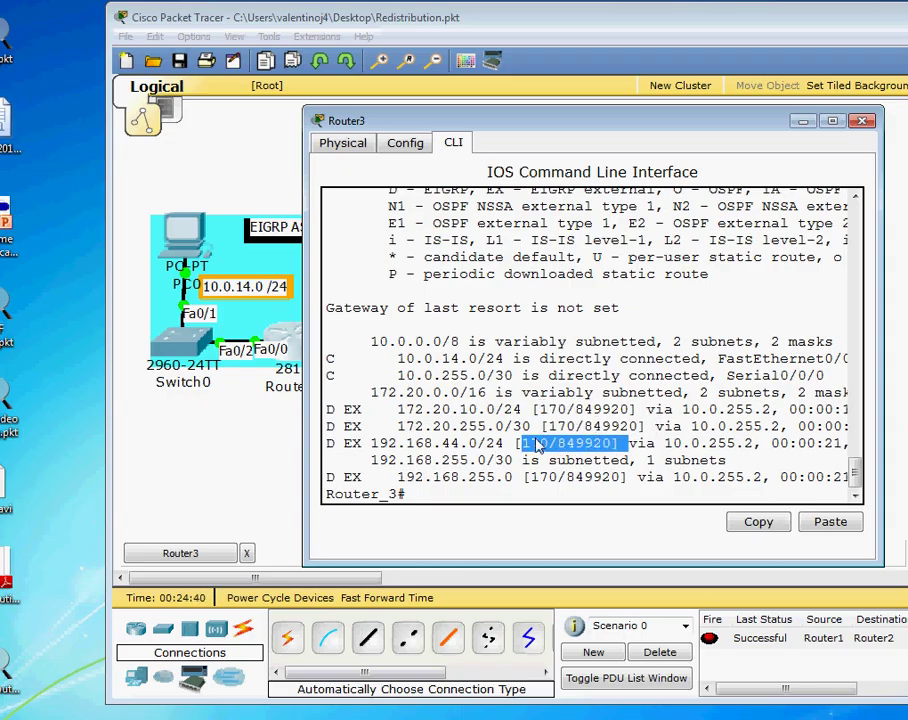
left_click(540, 447)
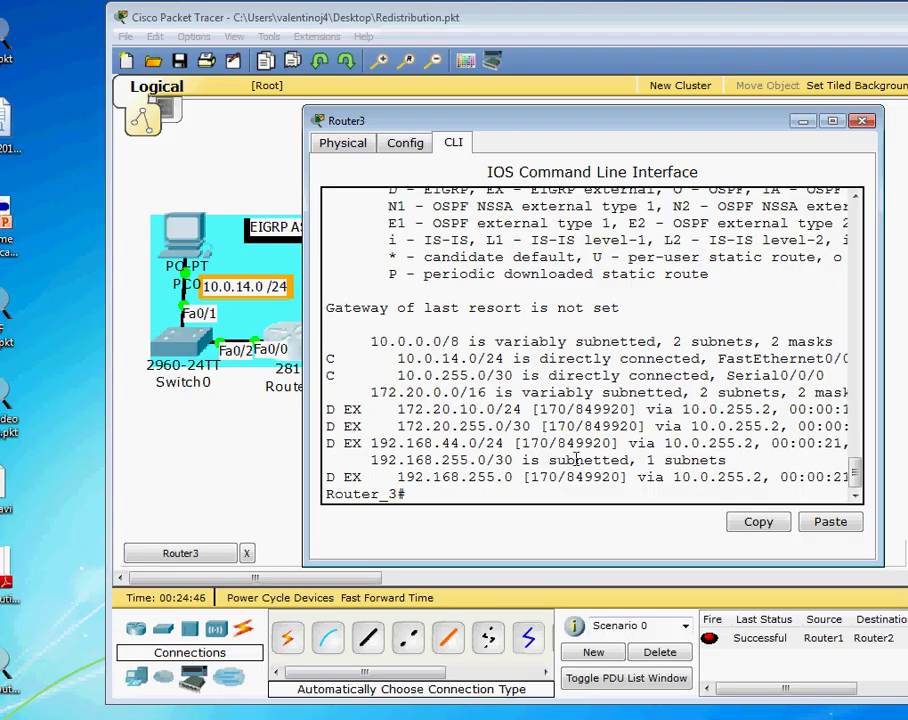
left_click_drag(326, 409, 334, 410)
double_click(585, 426)
left_click(535, 397)
left_click_drag(539, 409, 637, 409)
left_click(553, 410)
left_click_drag(539, 410, 576, 426)
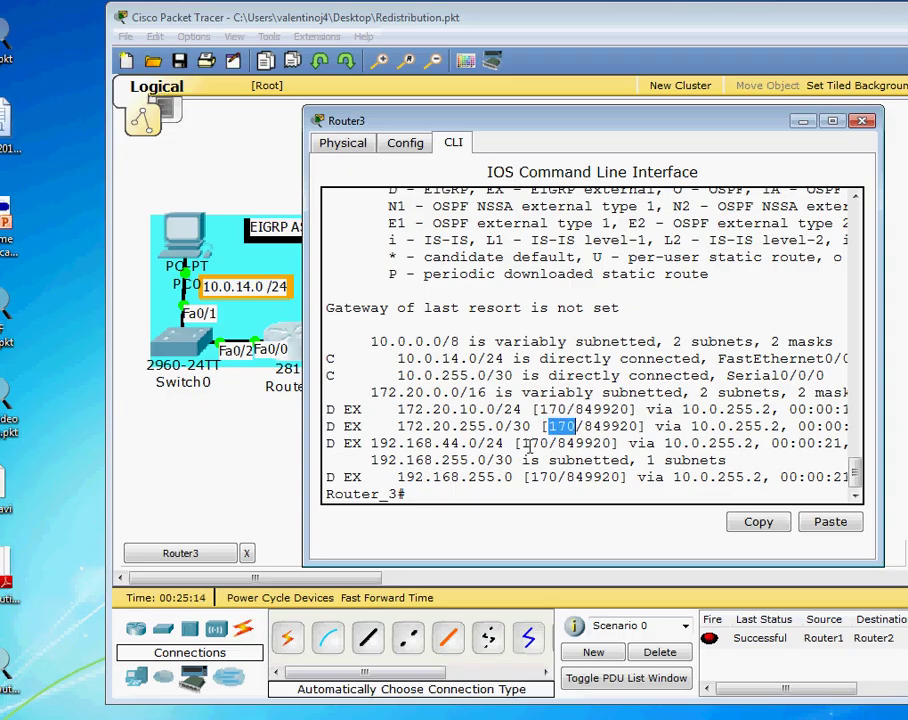
left_click_drag(521, 443, 549, 443)
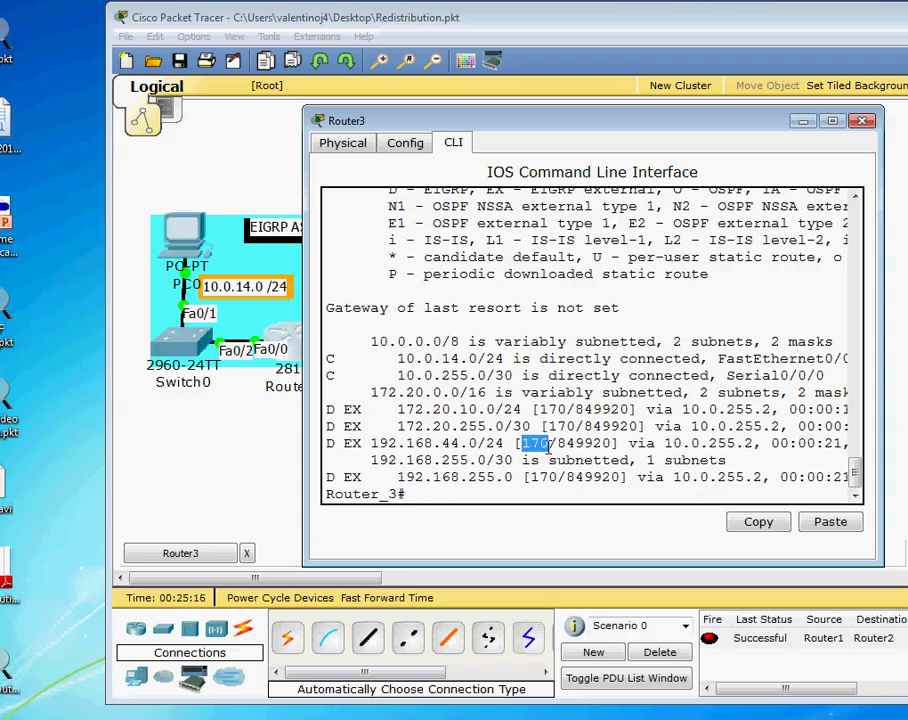
left_click(566, 443)
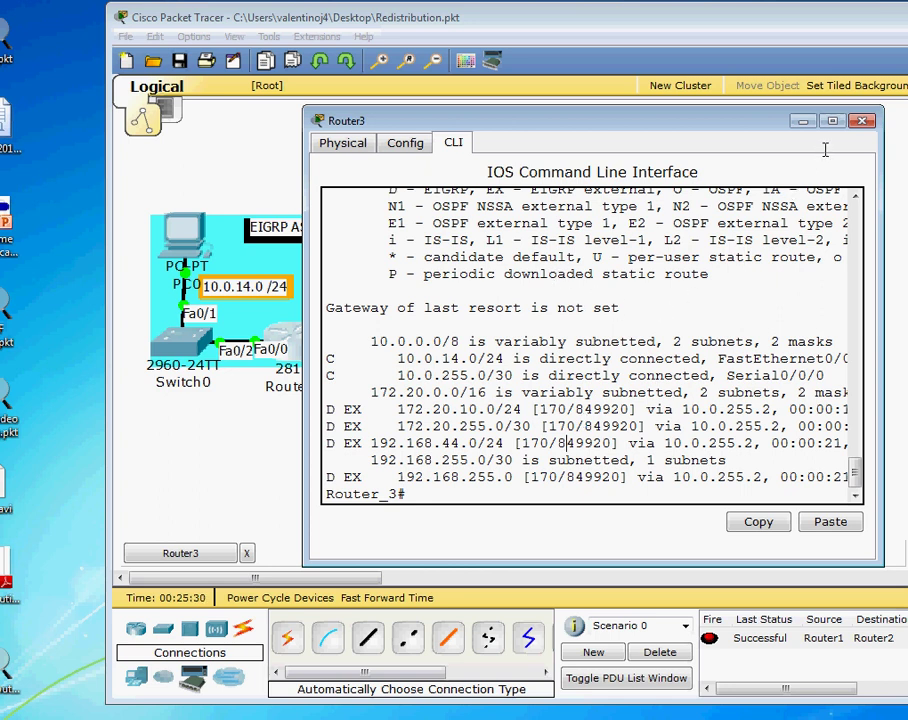
left_click(861, 120)
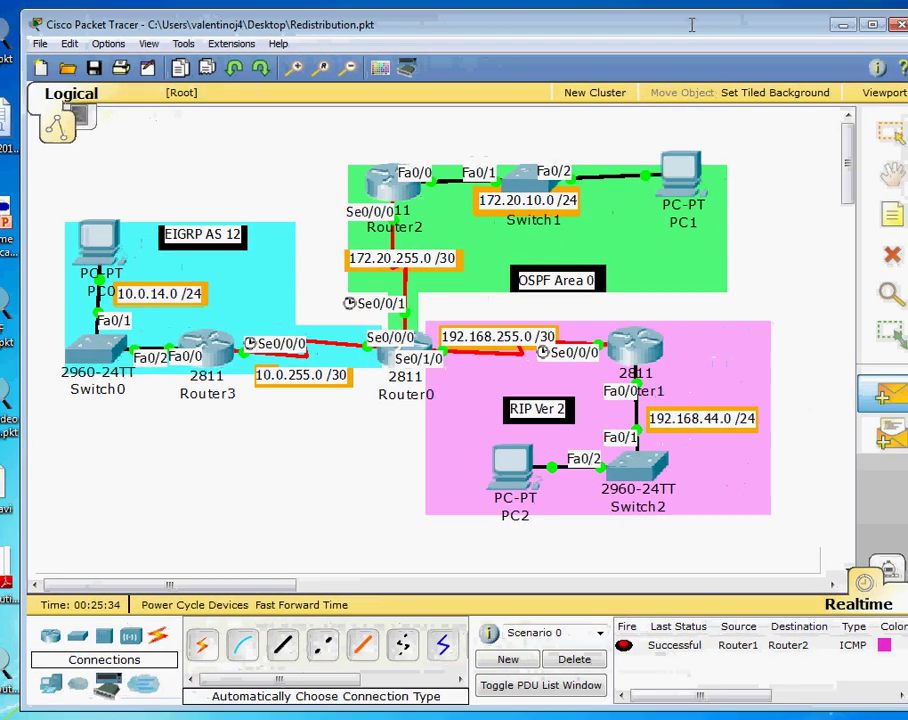
- Send a test ping from Router1 to Router3, then clear the results list
left_click_drag(770, 20, 687, 25)
left_click(636, 345)
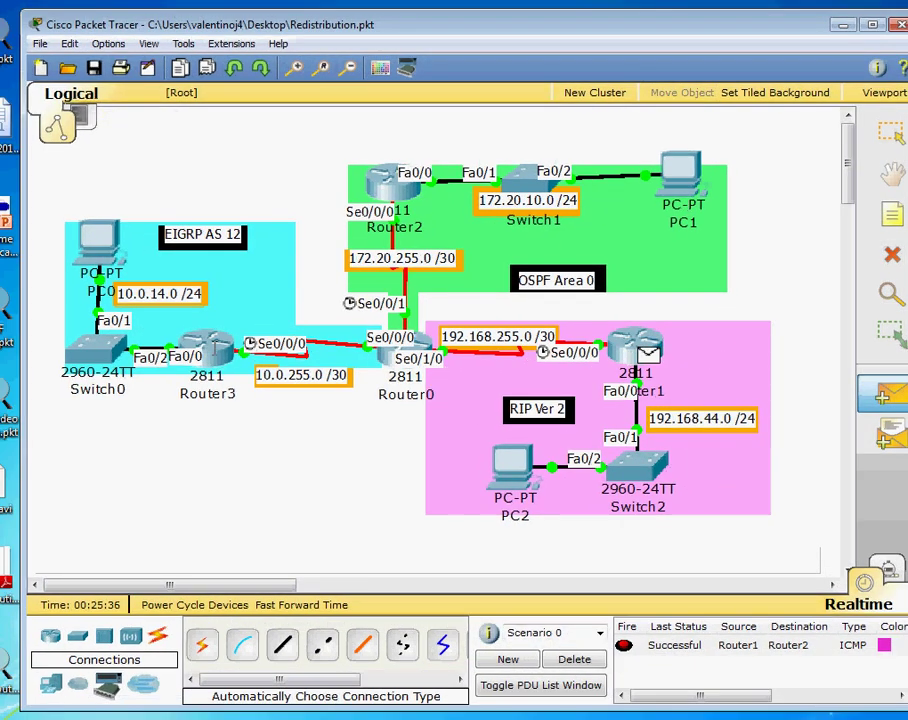
left_click(207, 345)
left_click(574, 659)
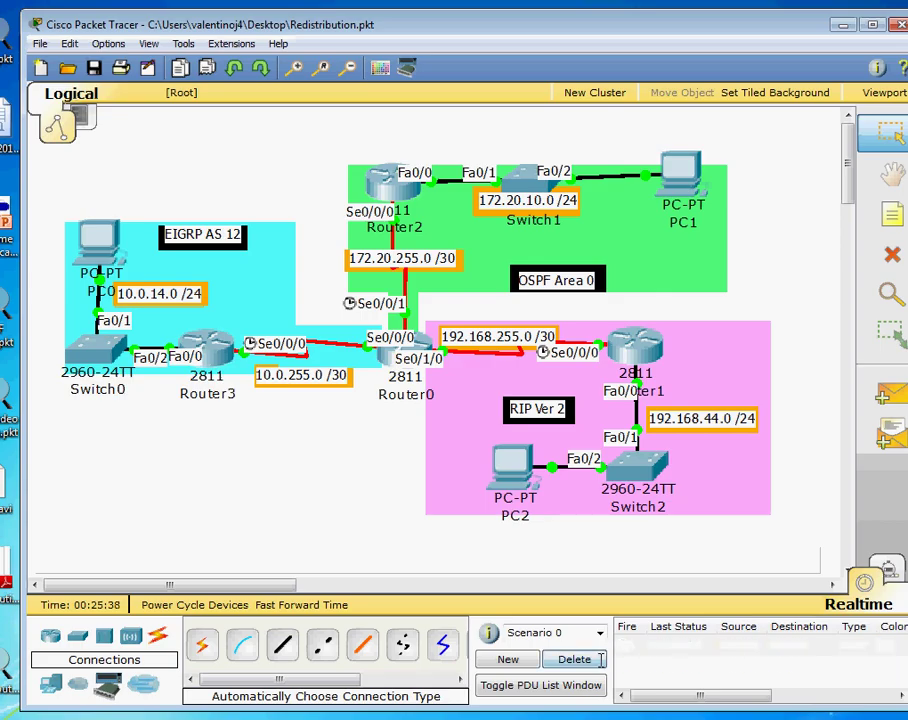
- Add a simple ICMP PDU from Router2 to Router3 and briefly check Router0's window
left_click(880, 392)
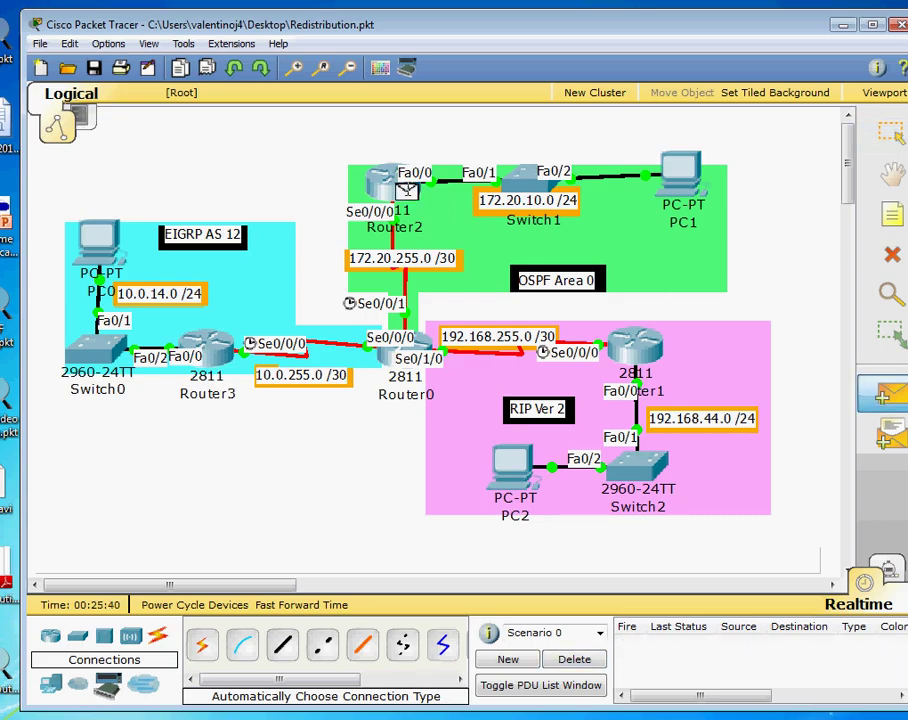
left_click(405, 190)
left_click(210, 345)
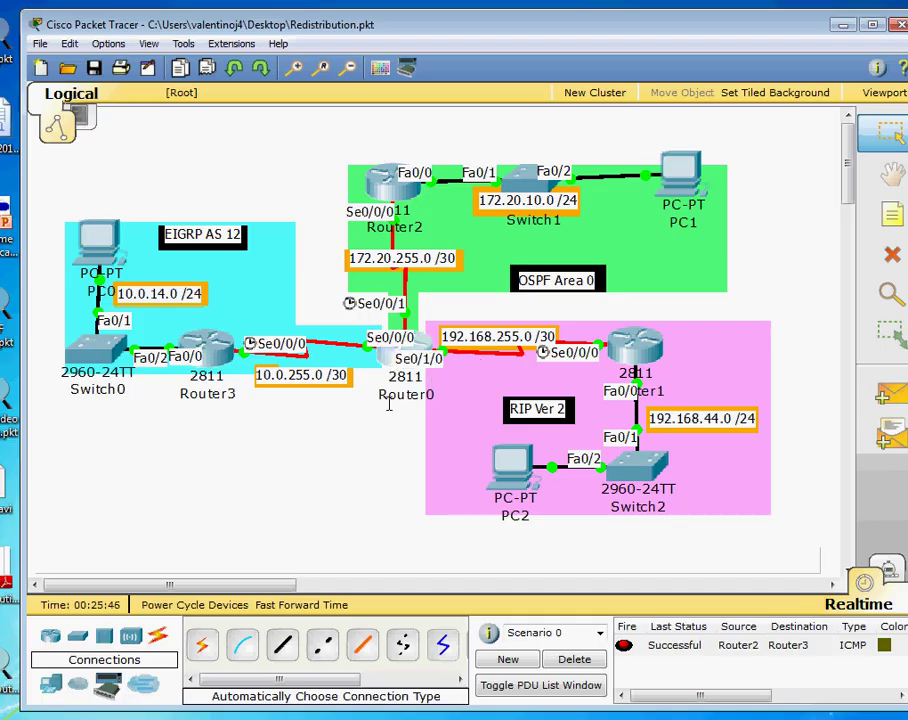
left_click(402, 340)
left_click(471, 15)
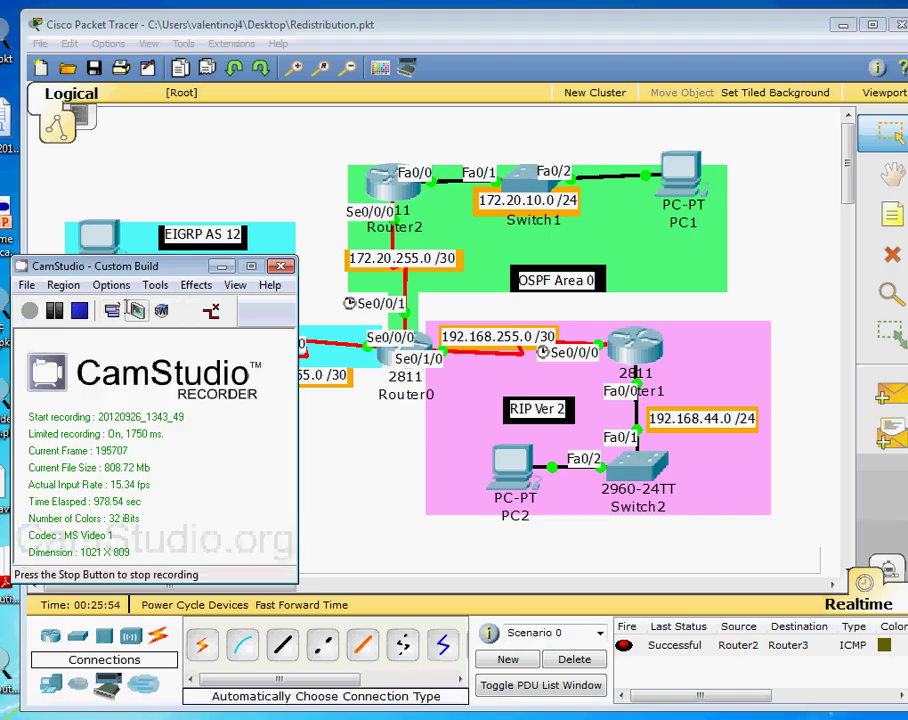
left_click_drag(93, 266, 250, 385)
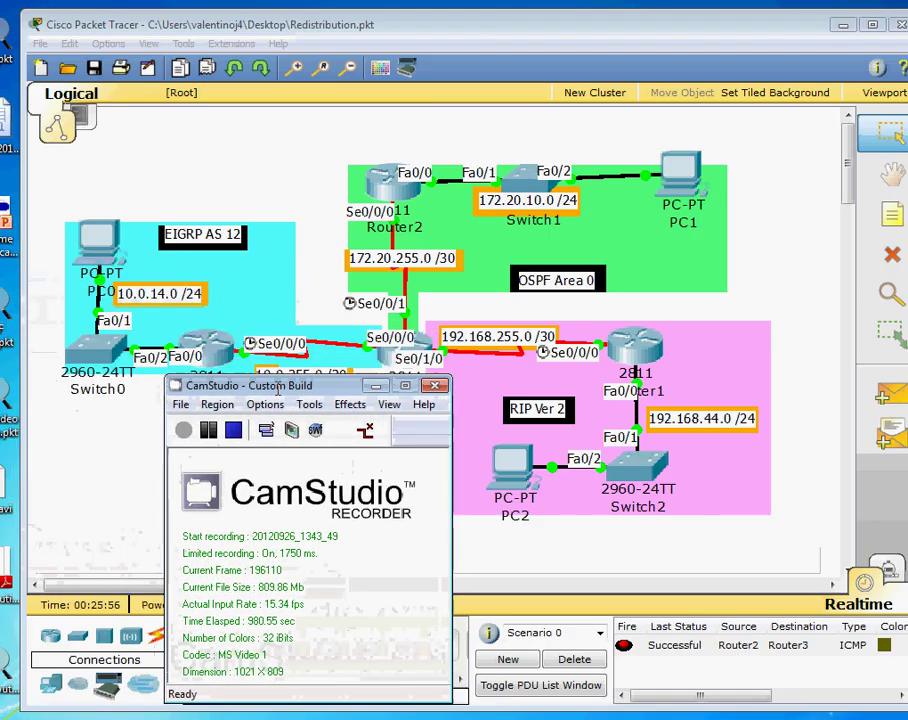